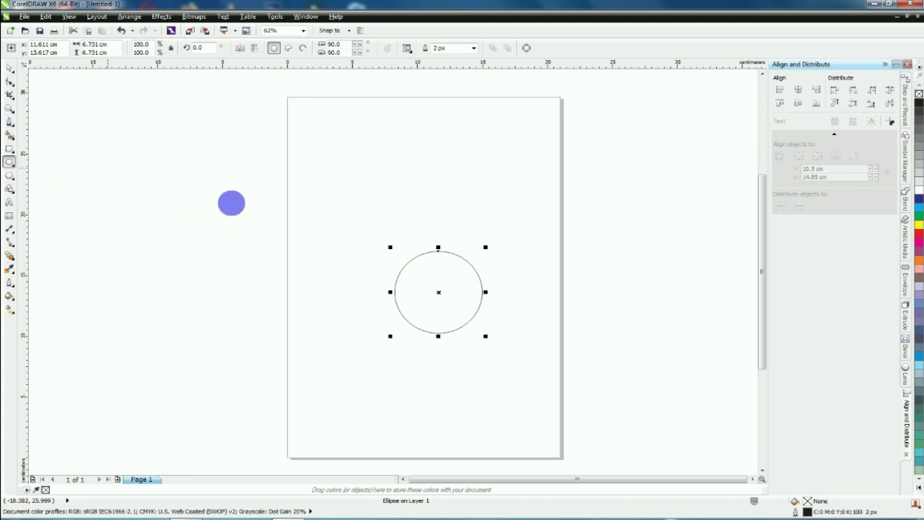
# - Draw an open Pen tool curve from above the circle, past its right edge, around the bottom and up to its left edge
pyautogui.click(143, 161)
pyautogui.click(448, 281)
pyautogui.click(289, 233)
pyautogui.click(9, 121)
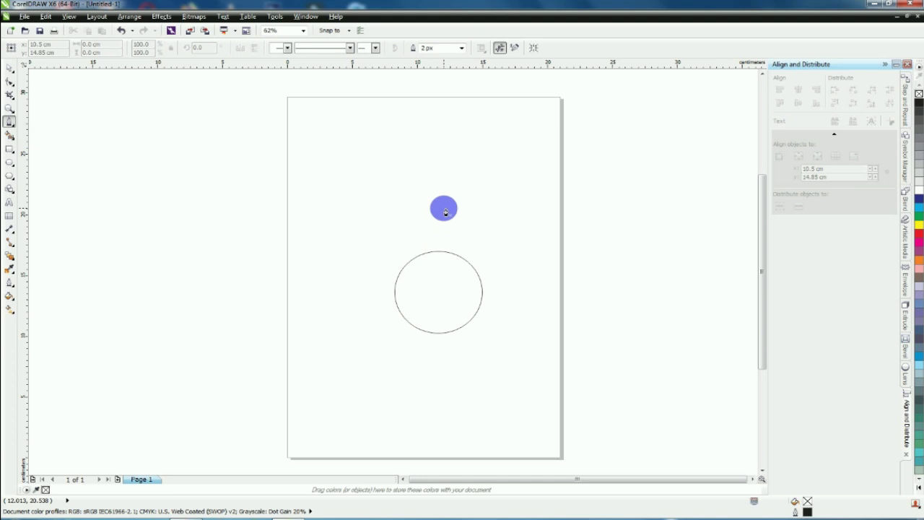
pyautogui.moveTo(447, 200); pyautogui.dragTo(477, 329)
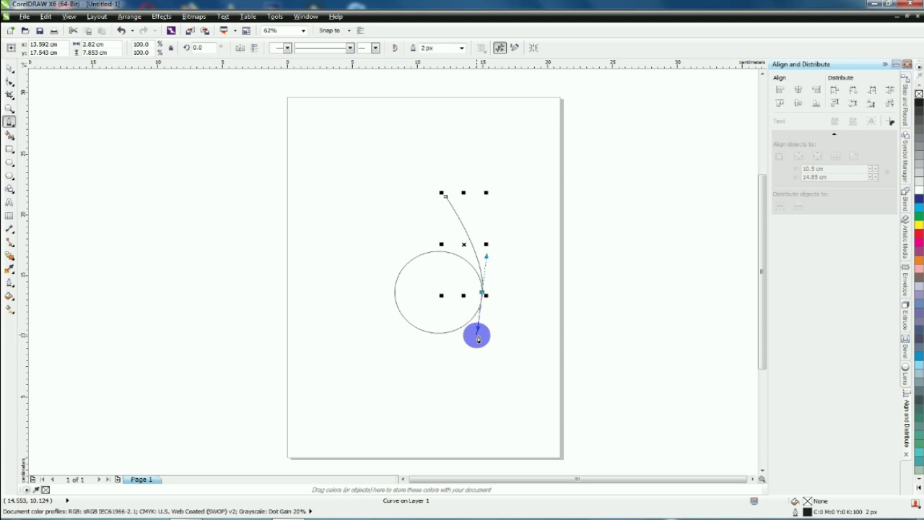
pyautogui.moveTo(419, 335); pyautogui.dragTo(395, 294)
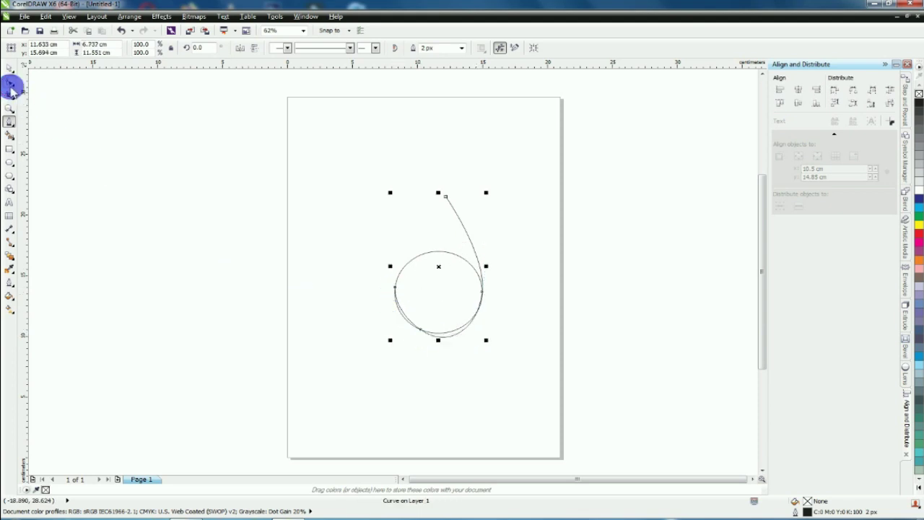
# - Bend the curve's upper end into an S shape and shift its right node slightly down along the circle's edge
pyautogui.click(9, 82)
pyautogui.click(448, 198)
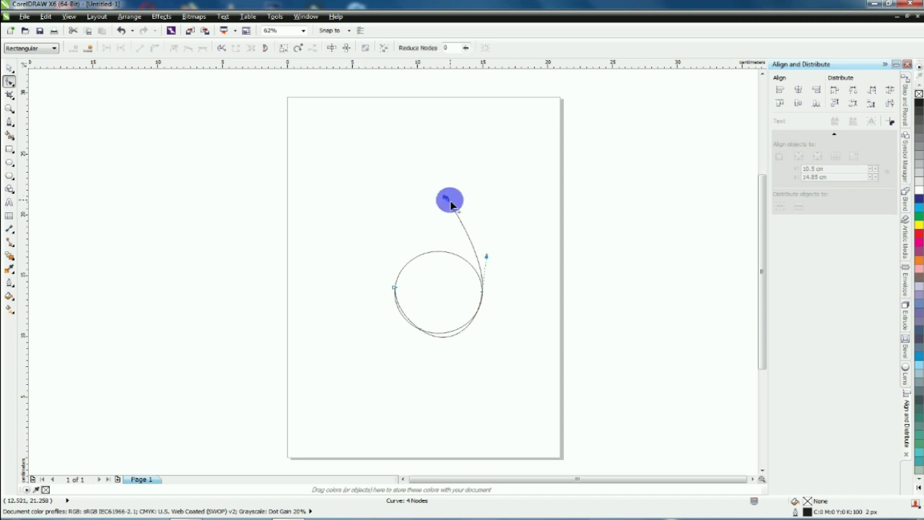
pyautogui.scroll(2, 488, 315)
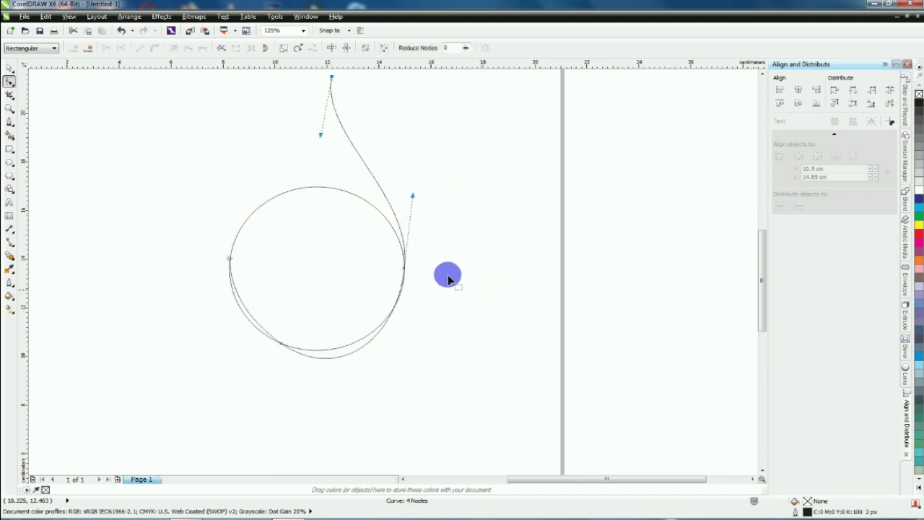
pyautogui.scroll(1, 403, 275)
pyautogui.moveTo(407, 264); pyautogui.dragTo(408, 276)
pyautogui.scroll(-1, 466, 305)
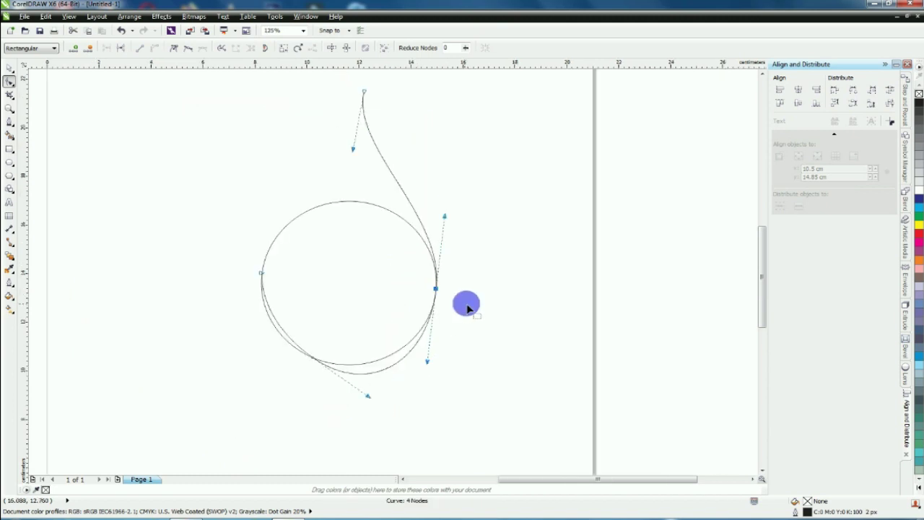
# - Reshape the curve's lower arc with its node handles to follow the circle's bottom edge
pyautogui.scroll(1, 354, 371)
pyautogui.moveTo(382, 424); pyautogui.dragTo(359, 378)
pyautogui.click(168, 173)
pyautogui.moveTo(167, 173); pyautogui.dragTo(161, 223)
pyautogui.click(518, 207)
pyautogui.moveTo(499, 354); pyautogui.dragTo(499, 340)
# - Fine-tune the handles of the bottom and right nodes until the curve's lower arc overlaps the circle's outline
pyautogui.scroll(1, 320, 393)
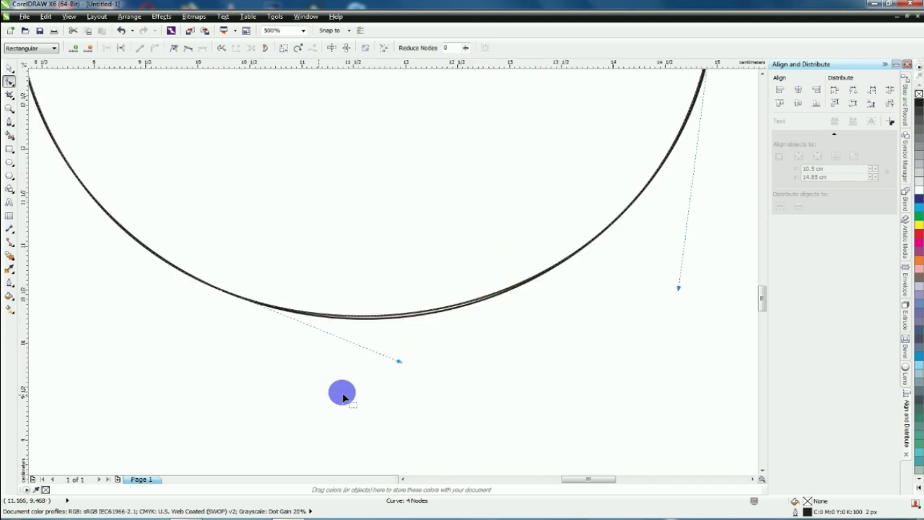
pyautogui.moveTo(401, 362); pyautogui.dragTo(409, 370)
pyautogui.moveTo(679, 289); pyautogui.dragTo(681, 284)
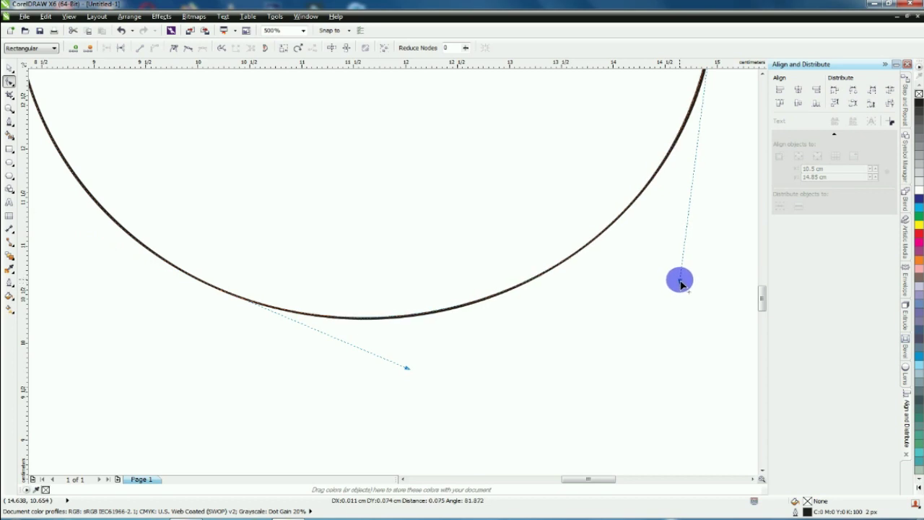
pyautogui.scroll(-1, 679, 282)
pyautogui.scroll(-1, 477, 274)
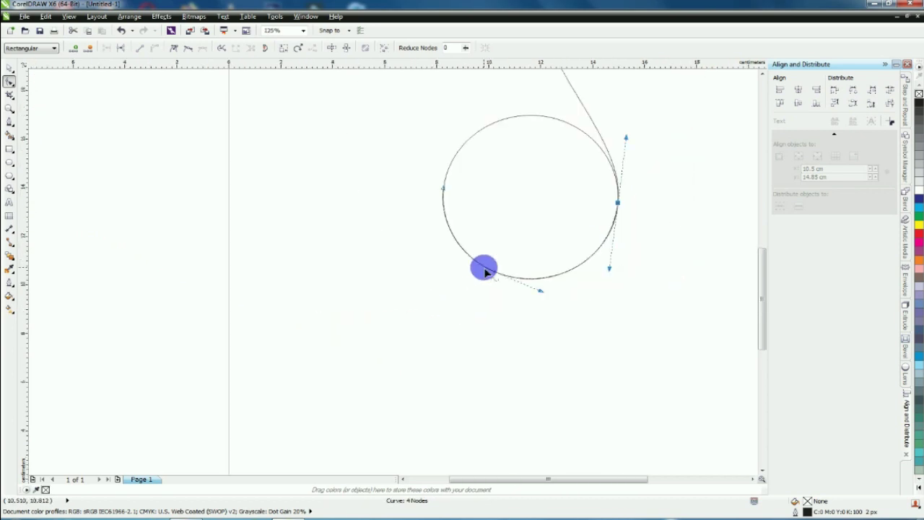
pyautogui.scroll(2, 671, 160)
pyautogui.scroll(-2, 646, 195)
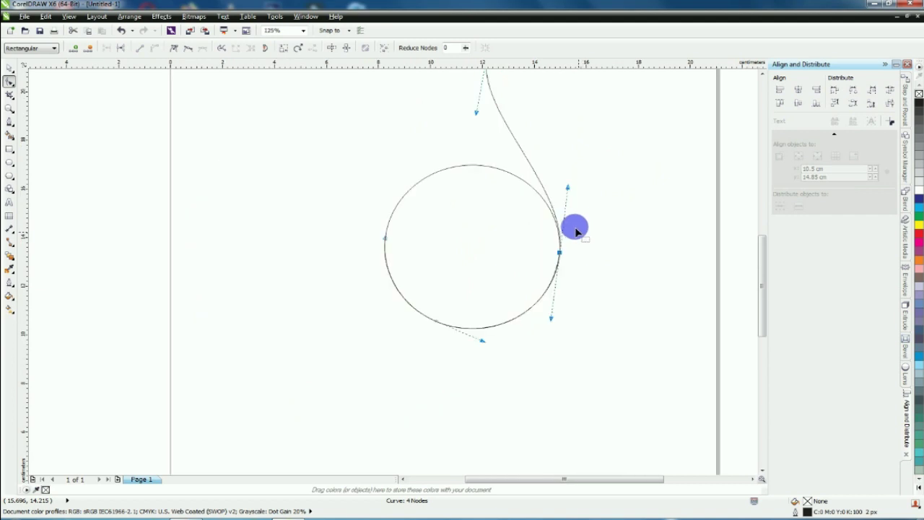
# - Lengthen the handle at the curve's top end to smooth the neck running down to the circle's right side
pyautogui.scroll(1, 574, 227)
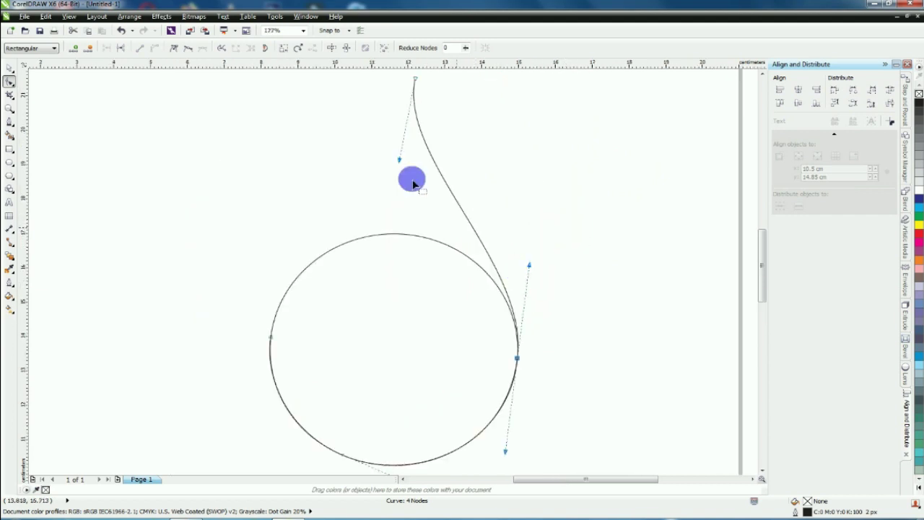
pyautogui.scroll(-1, 432, 202)
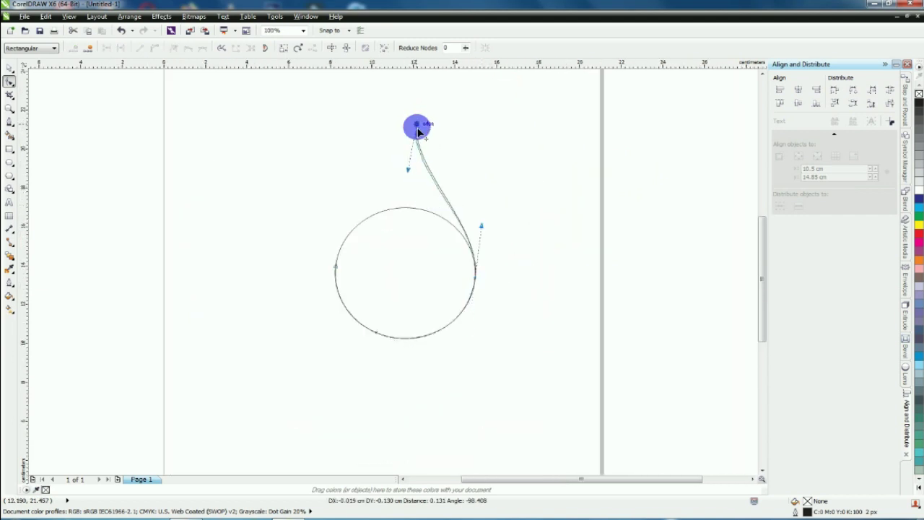
pyautogui.scroll(1, 429, 209)
pyautogui.moveTo(387, 136); pyautogui.dragTo(380, 177)
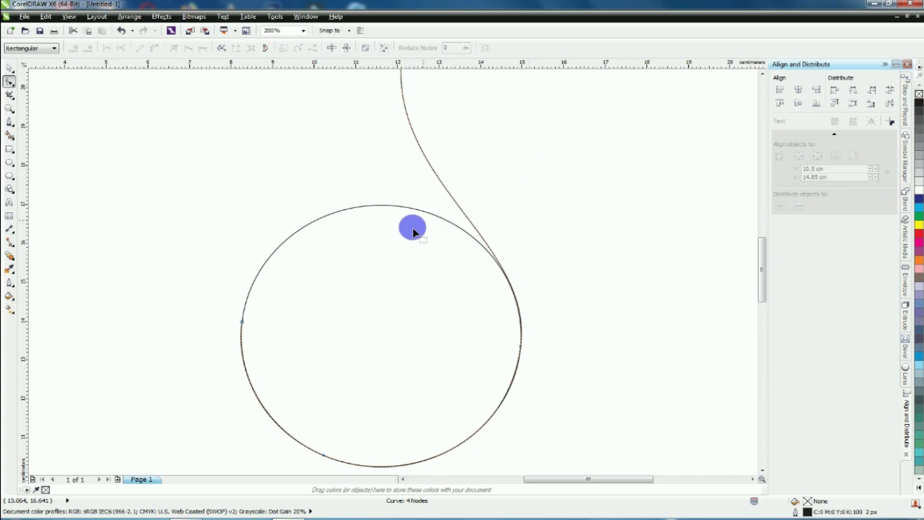
pyautogui.scroll(-1, 415, 227)
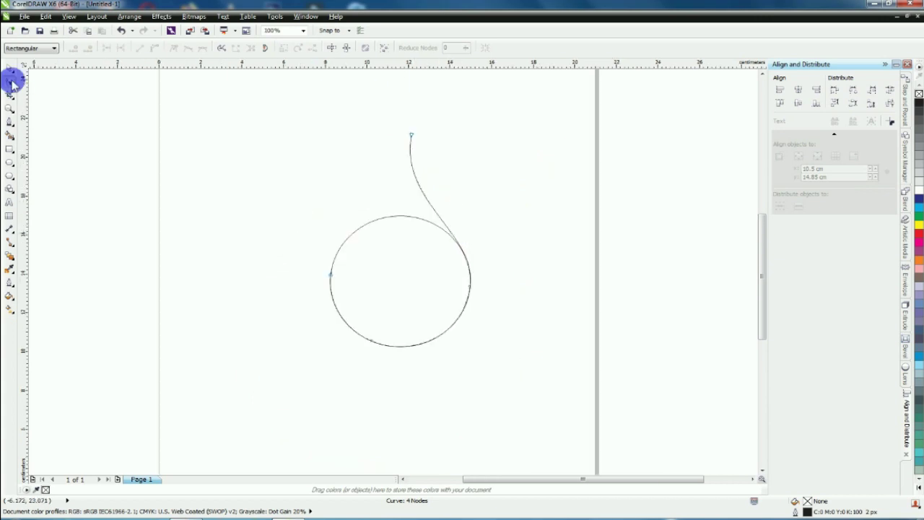
# - Move the guide circle away to the left of the curve, leaving the curve in place
pyautogui.click(10, 69)
pyautogui.press('Escape')
pyautogui.moveTo(426, 282); pyautogui.dragTo(161, 275)
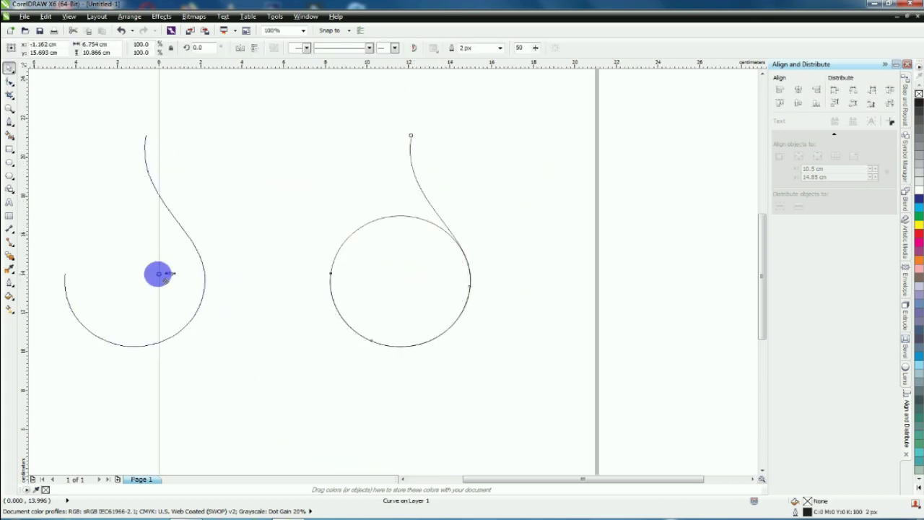
pyautogui.hotkey('ctrl', 'z')
pyautogui.click(331, 241)
pyautogui.click(369, 225)
pyautogui.moveTo(400, 281); pyautogui.dragTo(165, 284)
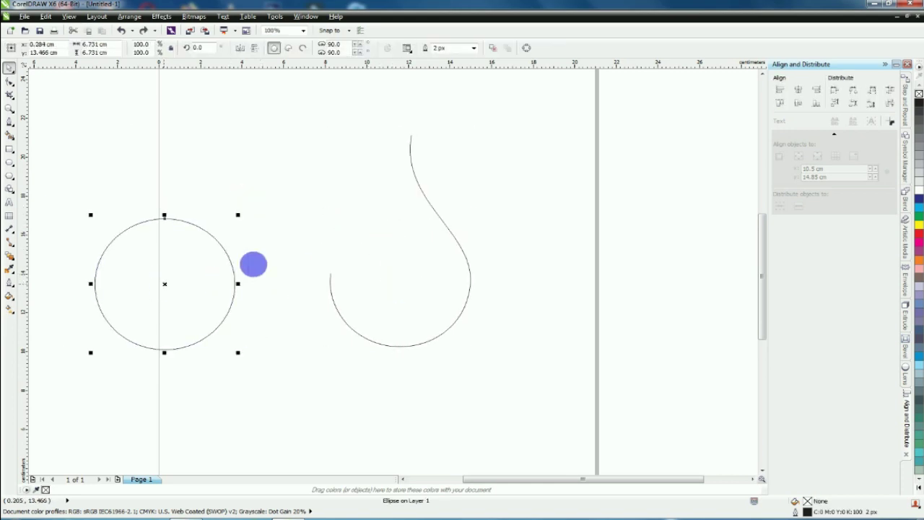
pyautogui.click(322, 251)
# - Try to scale the hook-shaped curve proportionally about its centre to about 91.6%
pyautogui.click(412, 276)
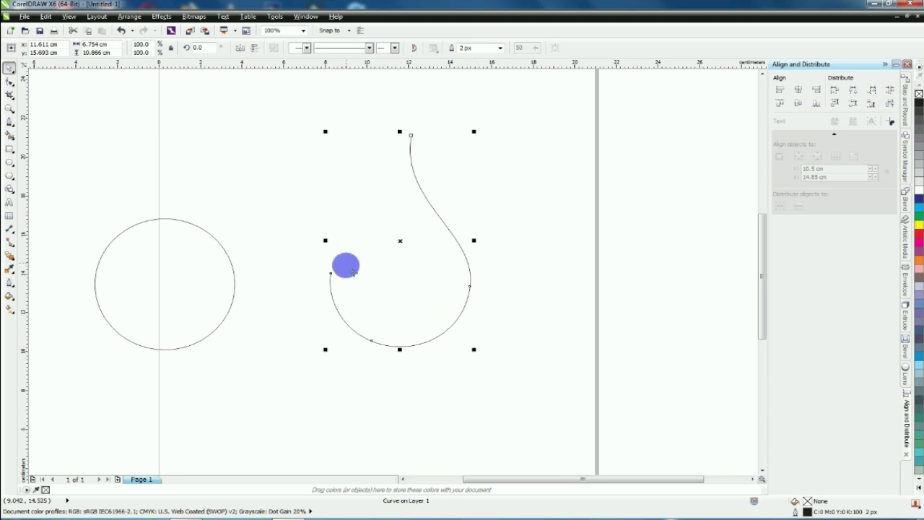
pyautogui.moveTo(474, 131); pyautogui.dragTo(469, 133)
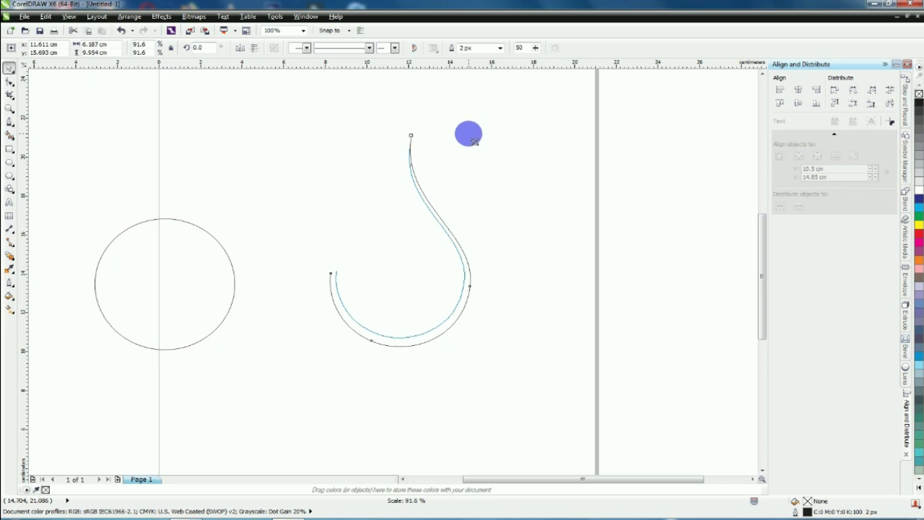
pyautogui.moveTo(468, 134); pyautogui.dragTo(469, 134)
pyautogui.hotkey('ctrl', 'z')
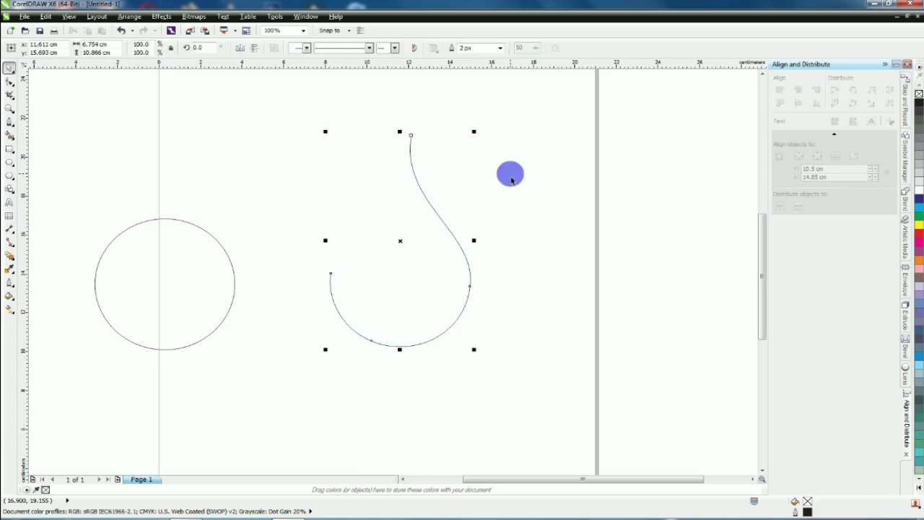
# - Create a duplicate of the curve stretched horizontally to about 111.5%, keeping its left edge fixed and the original in place
pyautogui.moveTo(474, 241); pyautogui.dragTo(496, 246)
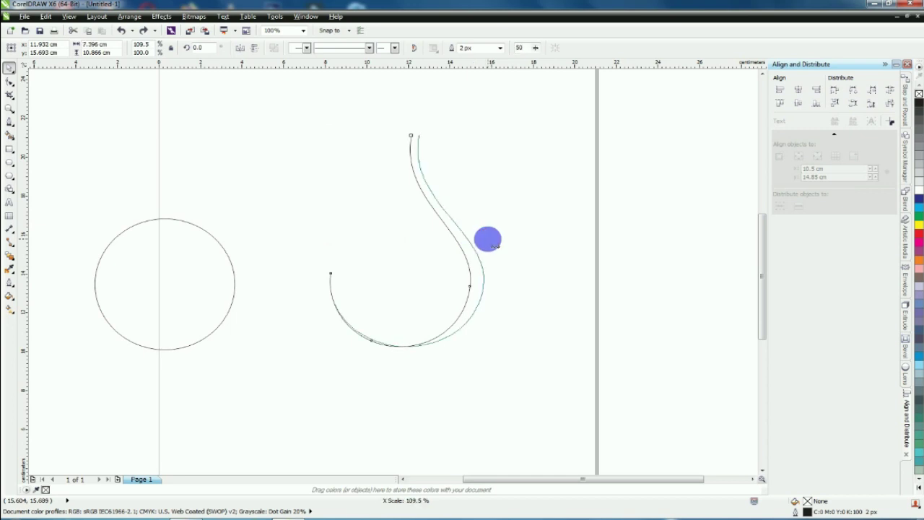
pyautogui.moveTo(488, 239); pyautogui.dragTo(491, 239)
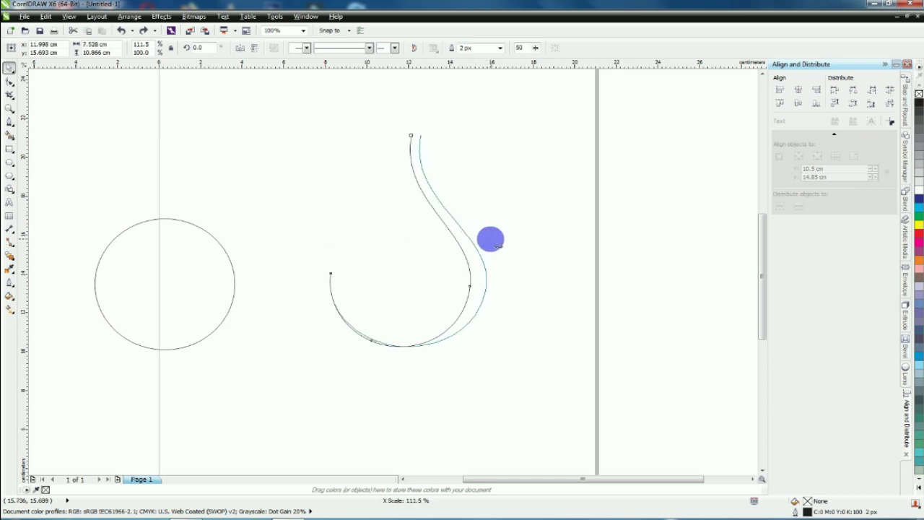
pyautogui.moveTo(490, 239); pyautogui.dragTo(491, 239)
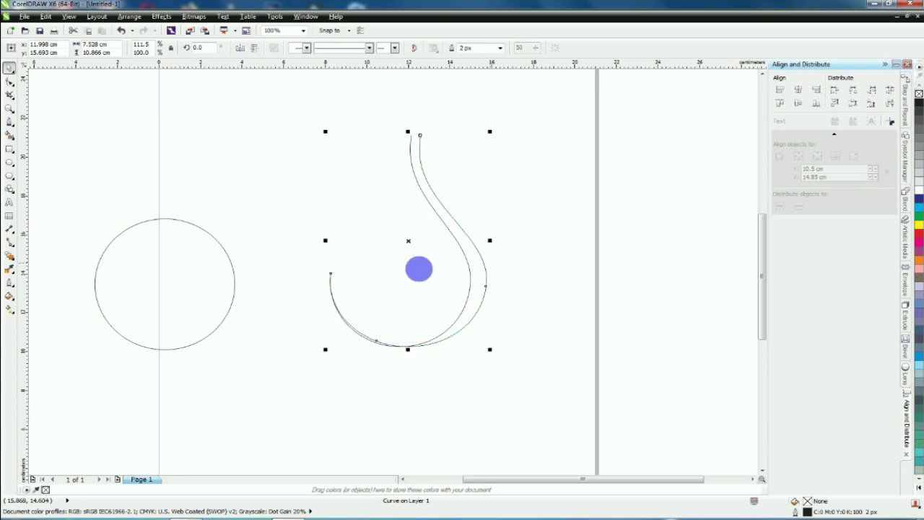
# - Shift the outer curve's lower-left node slightly outward to open a gap from the inner curve
pyautogui.click(11, 83)
pyautogui.click(331, 273)
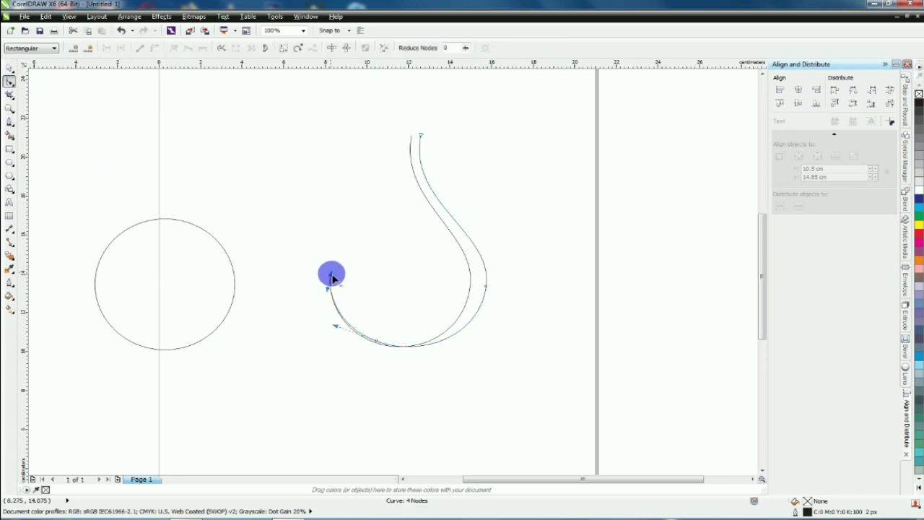
pyautogui.scroll(1, 372, 361)
pyautogui.moveTo(381, 326); pyautogui.dragTo(374, 329)
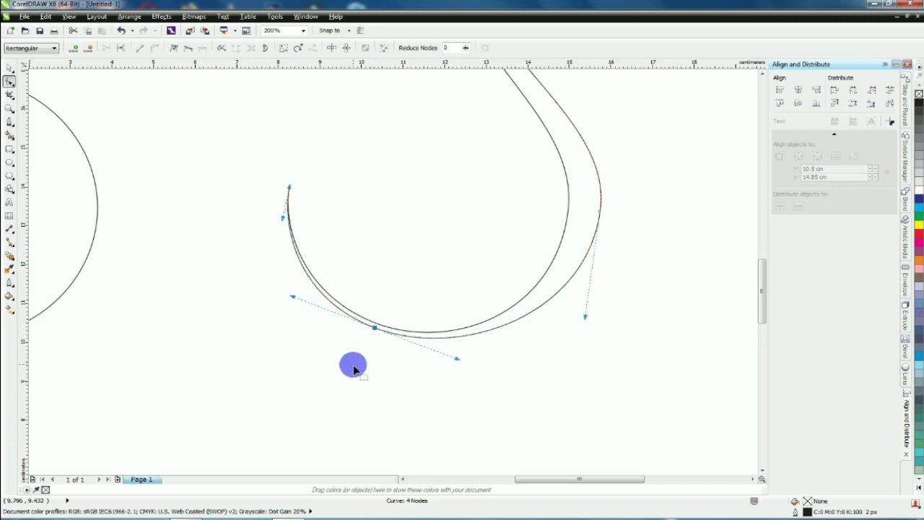
pyautogui.scroll(-1, 353, 368)
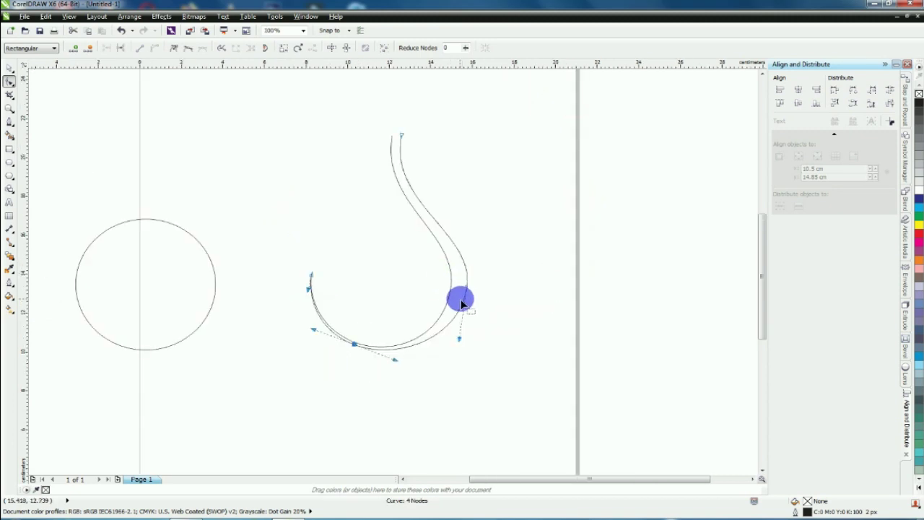
# - Move the outer curve's top end onto the inner curve's top end and extend its right node's upper handle slightly
pyautogui.scroll(1, 462, 303)
pyautogui.click(477, 265)
pyautogui.scroll(-1, 479, 264)
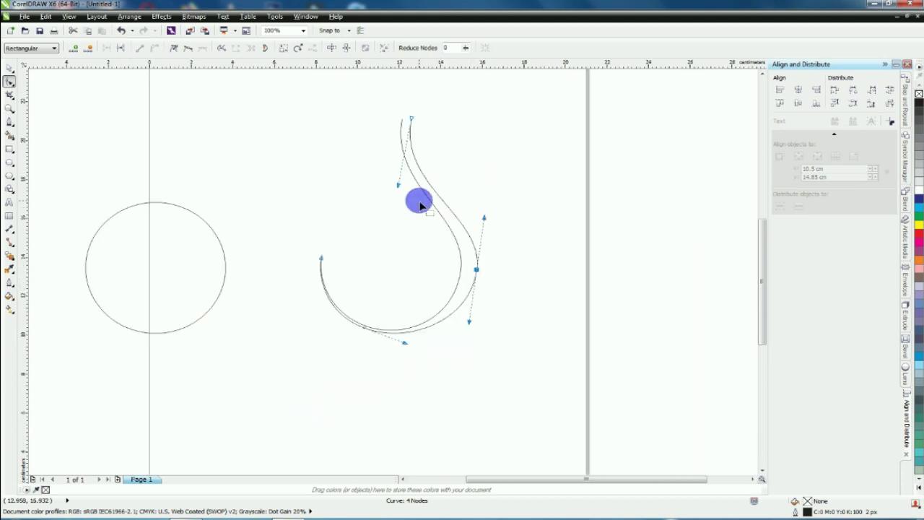
pyautogui.scroll(1, 409, 118)
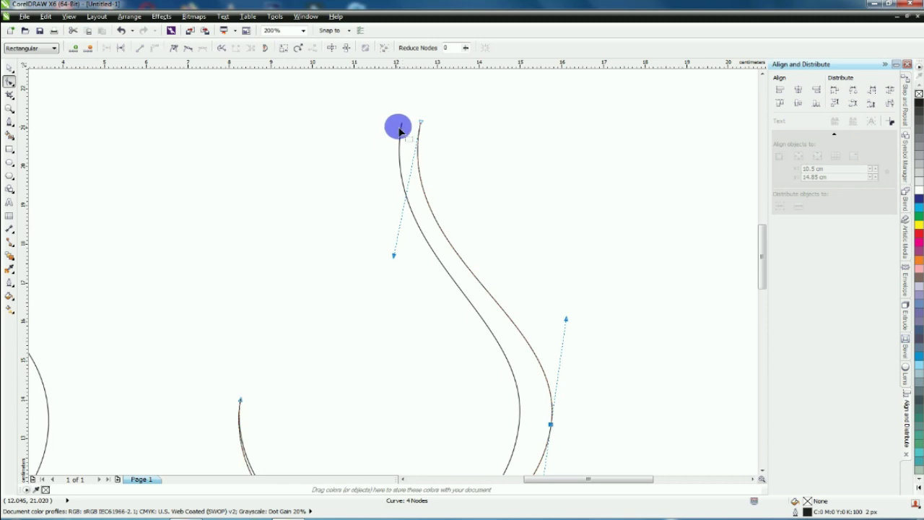
pyautogui.moveTo(424, 128); pyautogui.dragTo(401, 125)
pyautogui.scroll(-1, 402, 126)
pyautogui.moveTo(482, 221); pyautogui.dragTo(483, 212)
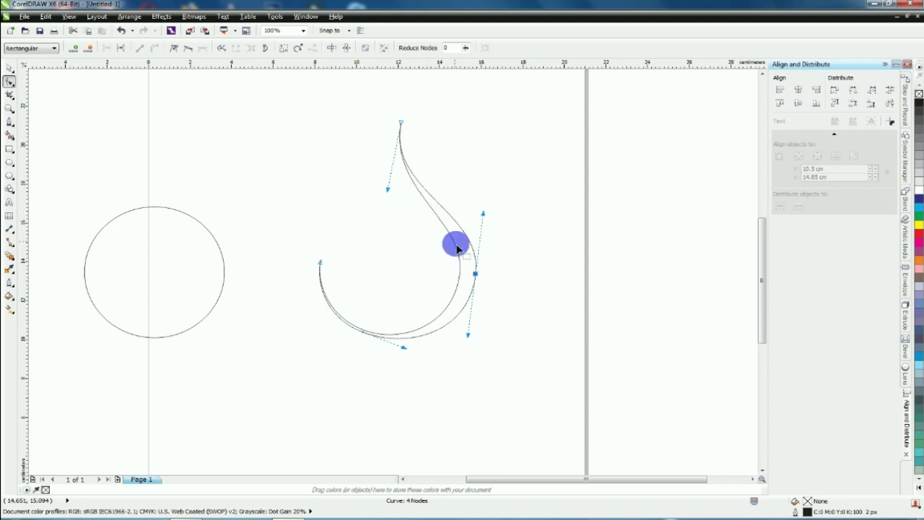
# - Pull the inner curve's top-end handle outward to the lower left to widen the flame-like tip between the two curves
pyautogui.click(455, 249)
pyautogui.click(402, 123)
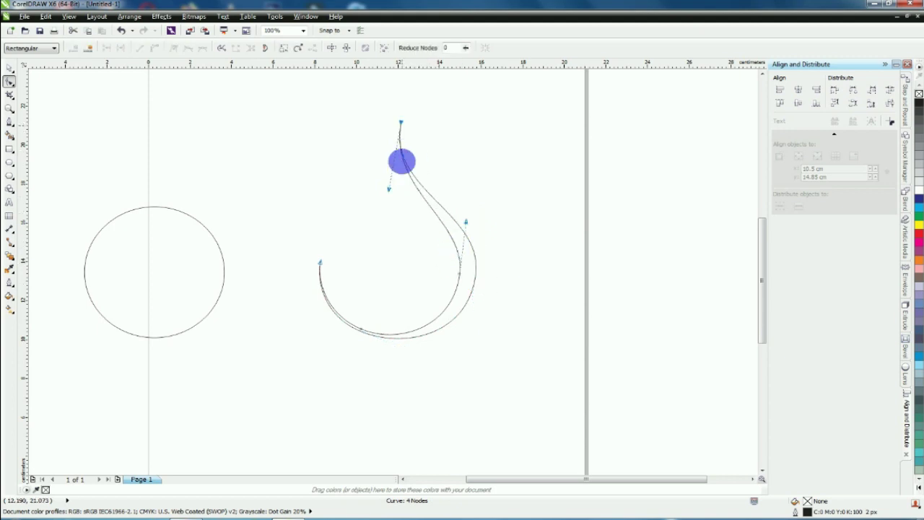
pyautogui.moveTo(389, 192); pyautogui.dragTo(350, 205)
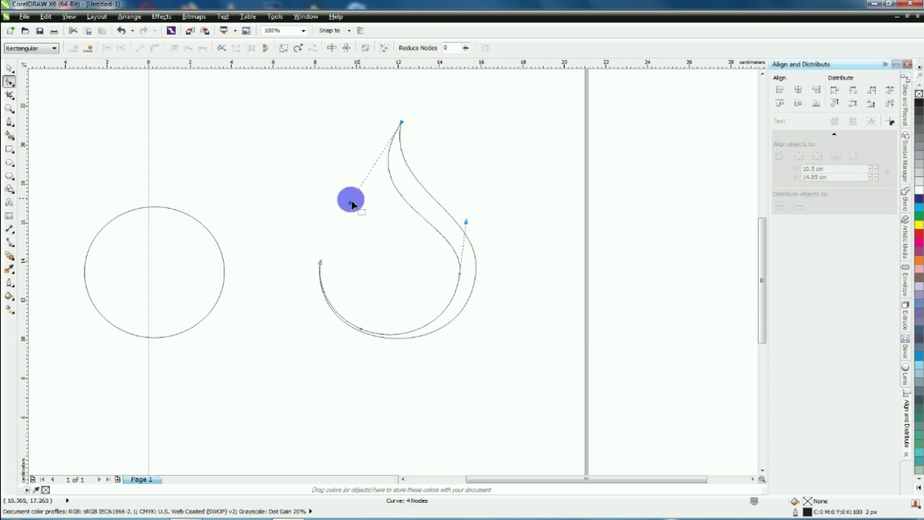
pyautogui.scroll(1, 462, 304)
pyautogui.scroll(-1, 433, 288)
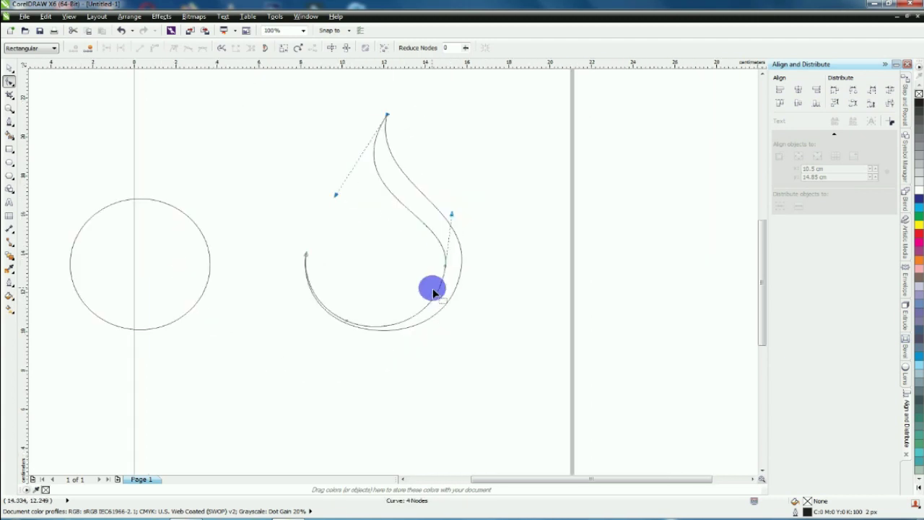
pyautogui.moveTo(337, 194); pyautogui.dragTo(331, 190)
pyautogui.scroll(-1, 487, 164)
# - Pull the inner curve's top-end handle slightly further outward to the left to fine-tune the swirl's tip
pyautogui.click(10, 72)
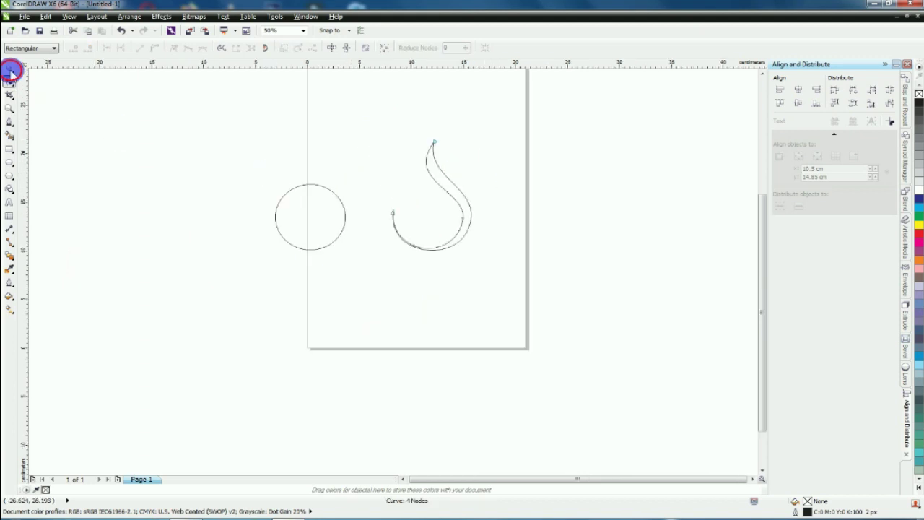
pyautogui.scroll(1, 432, 166)
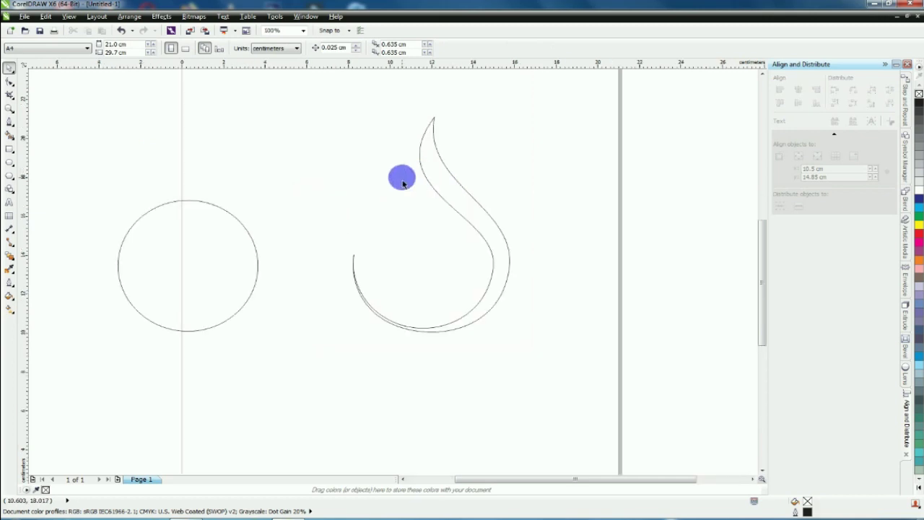
pyautogui.click(494, 267)
pyautogui.click(10, 81)
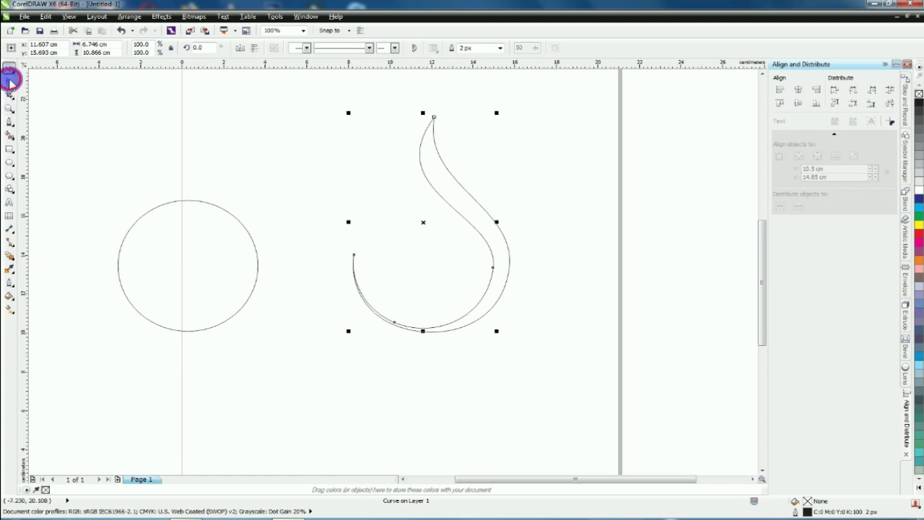
pyautogui.click(494, 268)
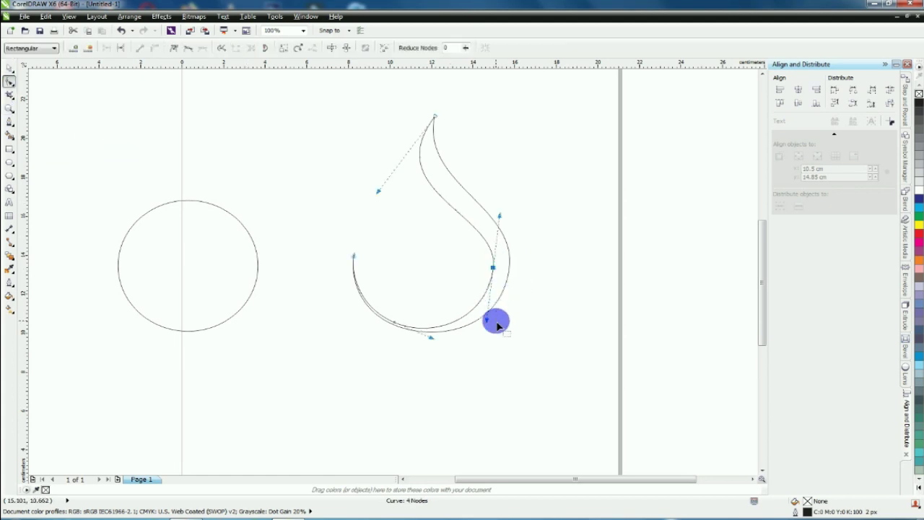
pyautogui.moveTo(379, 192)
pyautogui.mouseDown()
pyautogui.moveTo(379, 200)
pyautogui.moveTo(374, 193)
pyautogui.mouseUp()
pyautogui.click(528, 180)
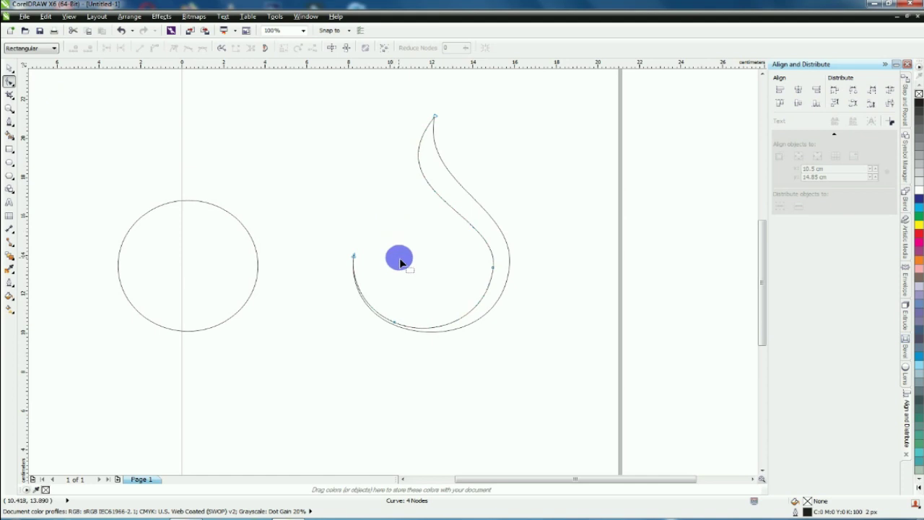
# - Shift the inner curve's right node slightly downward and extend its upper handle a little to smooth the bend
pyautogui.click(10, 67)
pyautogui.click(323, 182)
pyautogui.click(256, 249)
pyautogui.click(497, 271)
pyautogui.click(9, 82)
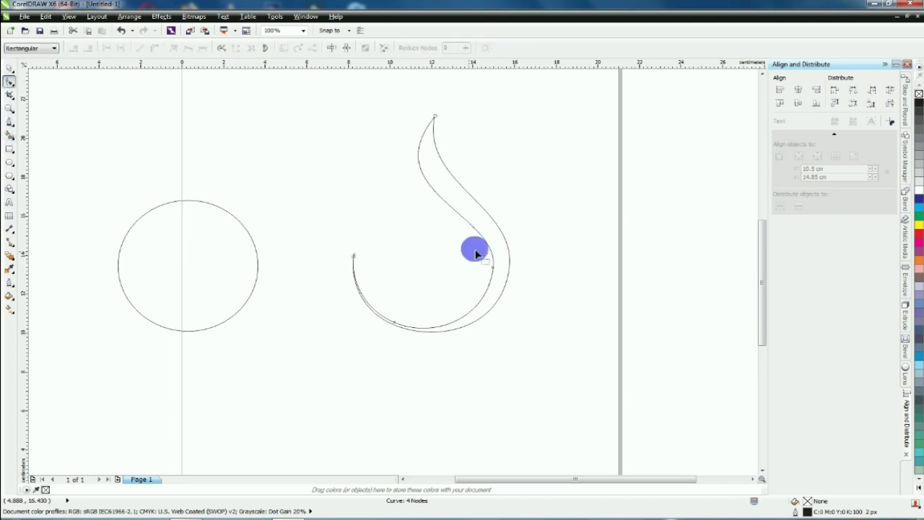
pyautogui.click(492, 266)
pyautogui.scroll(2, 496, 265)
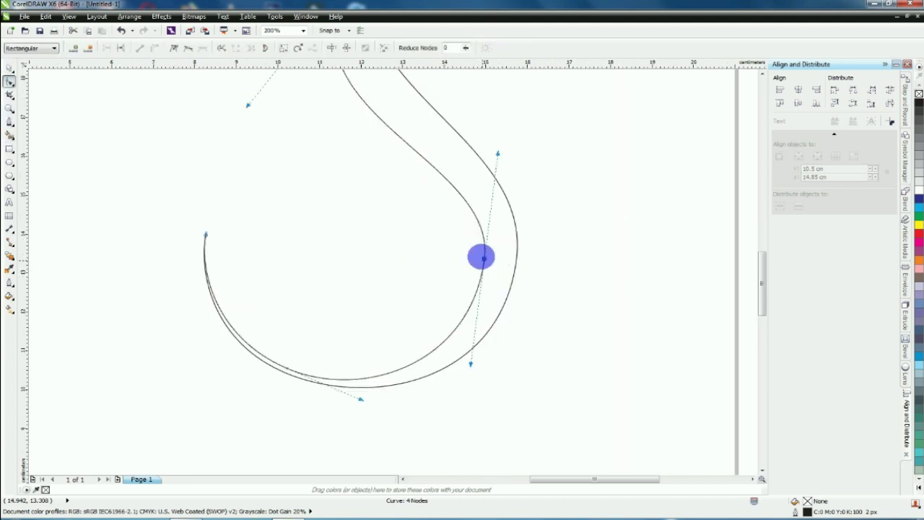
pyautogui.moveTo(484, 260); pyautogui.dragTo(484, 266)
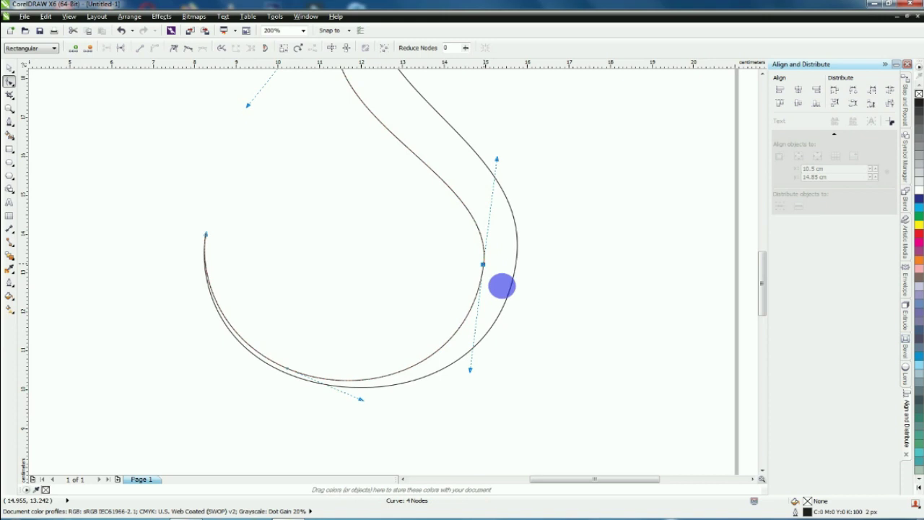
pyautogui.moveTo(497, 159); pyautogui.dragTo(497, 156)
pyautogui.click(578, 192)
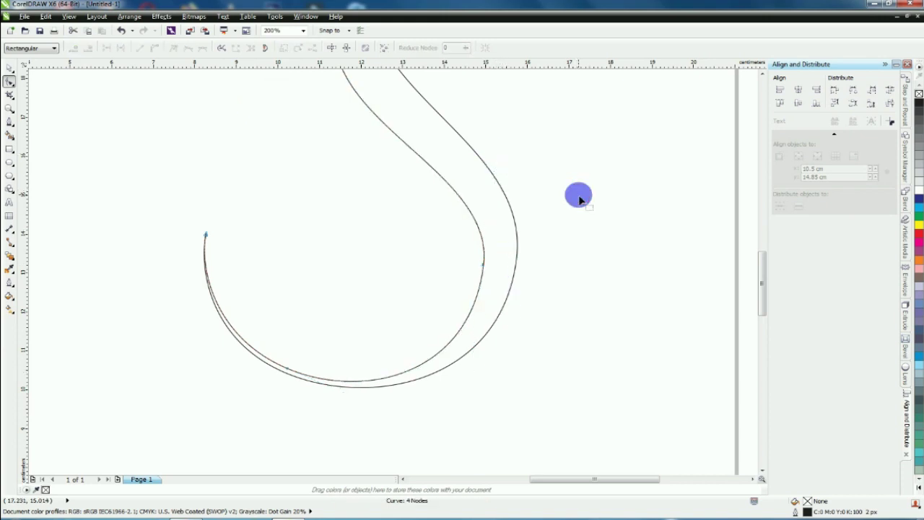
# - Examine the outer curve's right node and handles and the spacing between the two curves
pyautogui.scroll(-2, 581, 245)
pyautogui.click(546, 235)
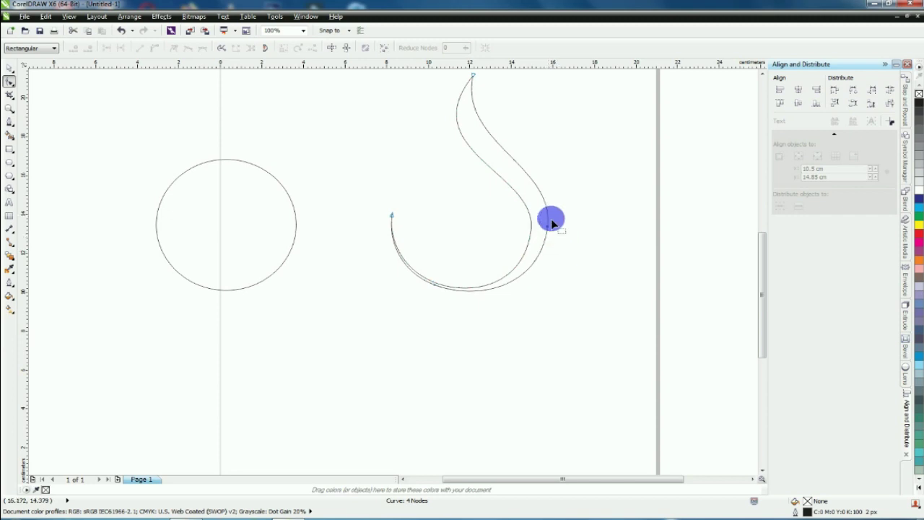
pyautogui.click(549, 227)
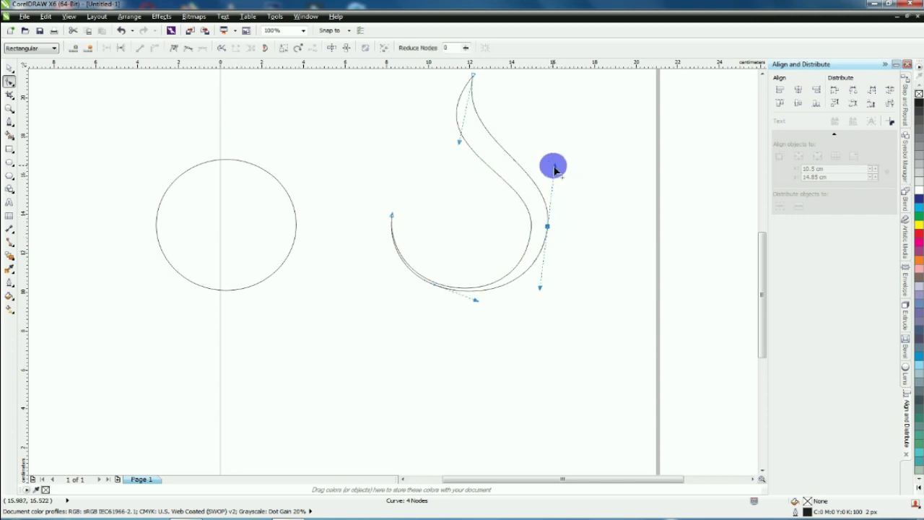
pyautogui.click(536, 308)
pyautogui.scroll(-2, 352, 337)
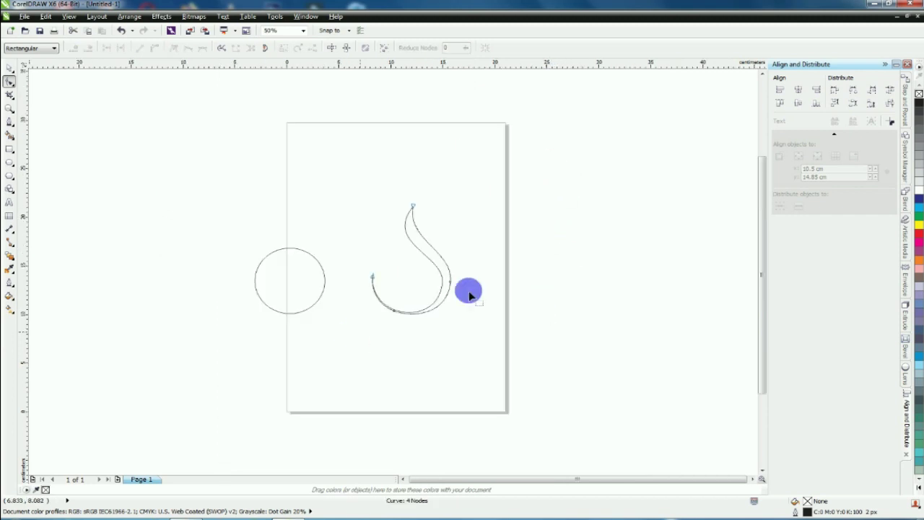
pyautogui.scroll(2, 463, 282)
pyautogui.scroll(2, 460, 281)
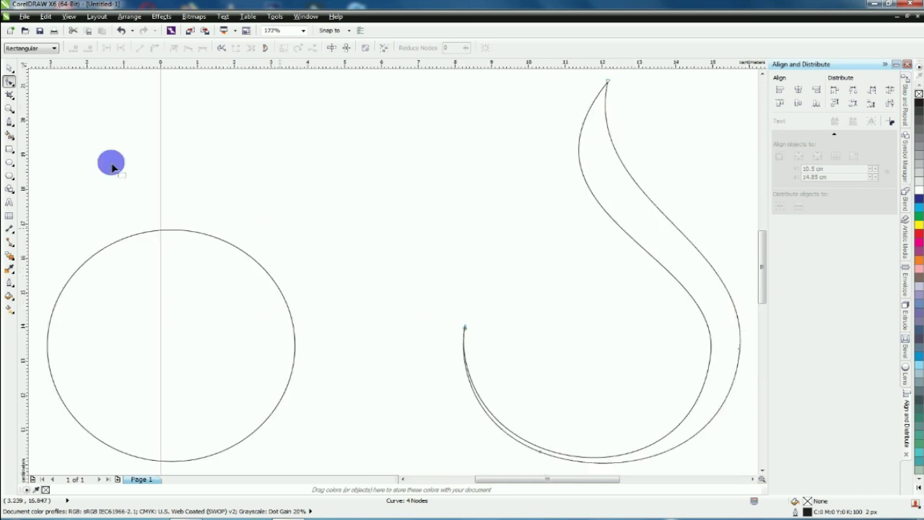
# - Scale the guide circle to about 91.8% and place it inside the swirl's round lower part
pyautogui.click(10, 69)
pyautogui.scroll(-2, 259, 143)
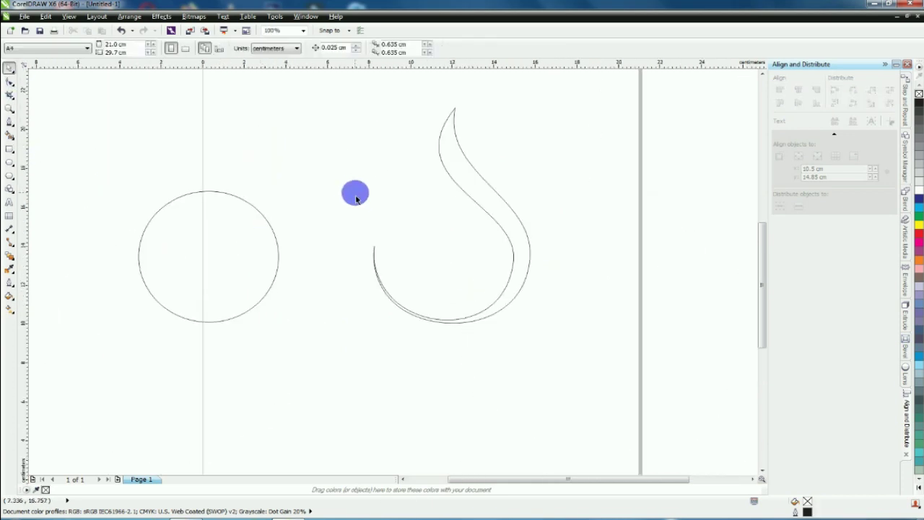
pyautogui.click(246, 241)
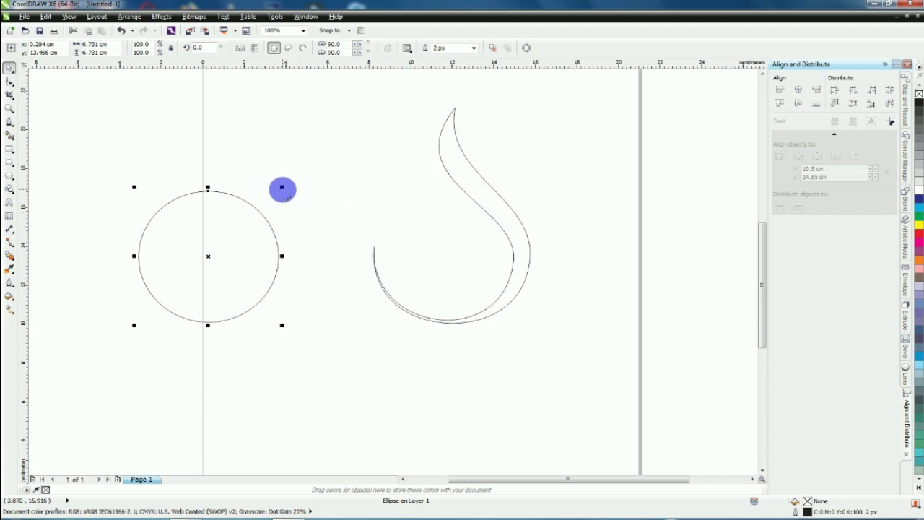
pyautogui.moveTo(281, 187); pyautogui.dragTo(263, 205)
pyautogui.moveTo(212, 263); pyautogui.dragTo(461, 264)
pyautogui.scroll(1, 464, 284)
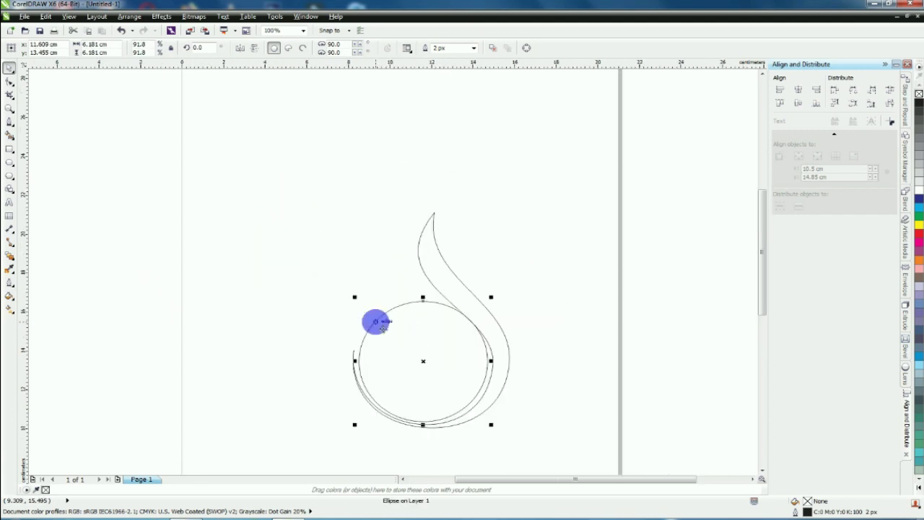
# - Delete the guide circle
pyautogui.press('Delete')
pyautogui.click(274, 333)
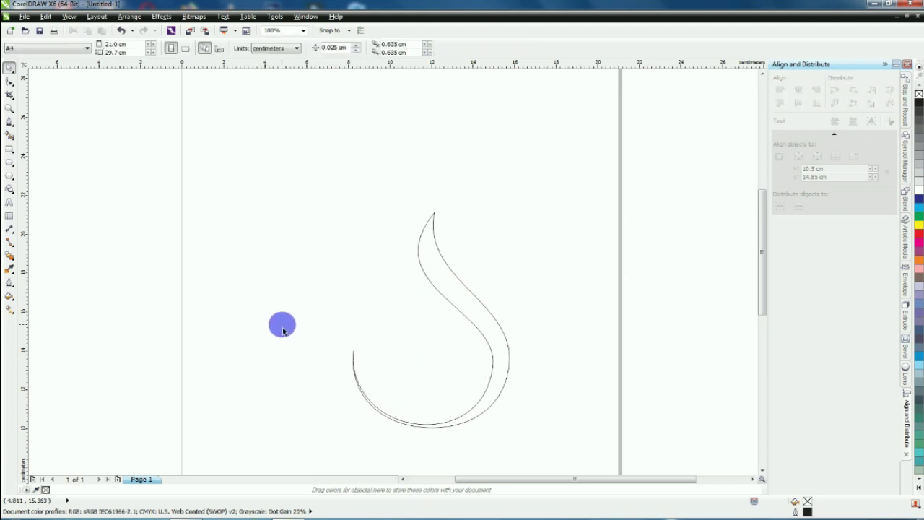
pyautogui.scroll(-1, 355, 279)
# - Compress both curves together vertically to a height of about 12.8 cm, keeping their top edge fixed
pyautogui.moveTo(313, 271); pyautogui.dragTo(466, 384)
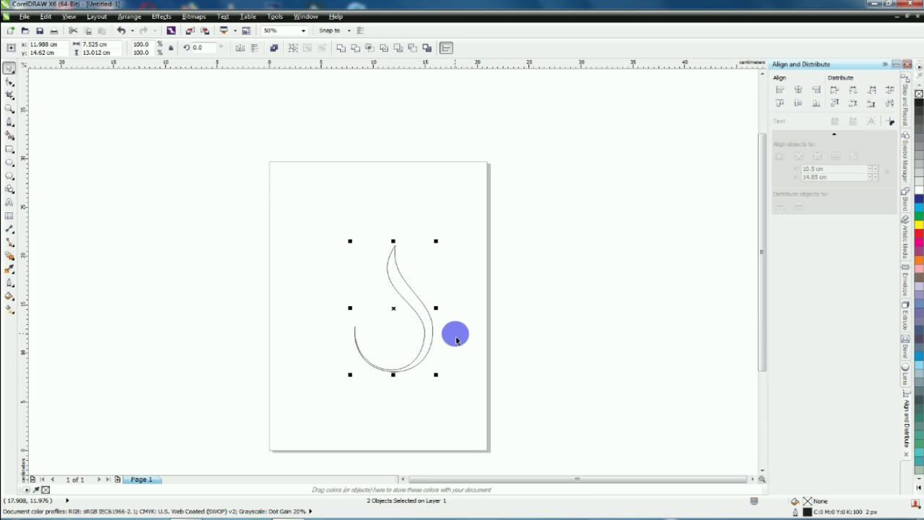
pyautogui.scroll(1, 422, 345)
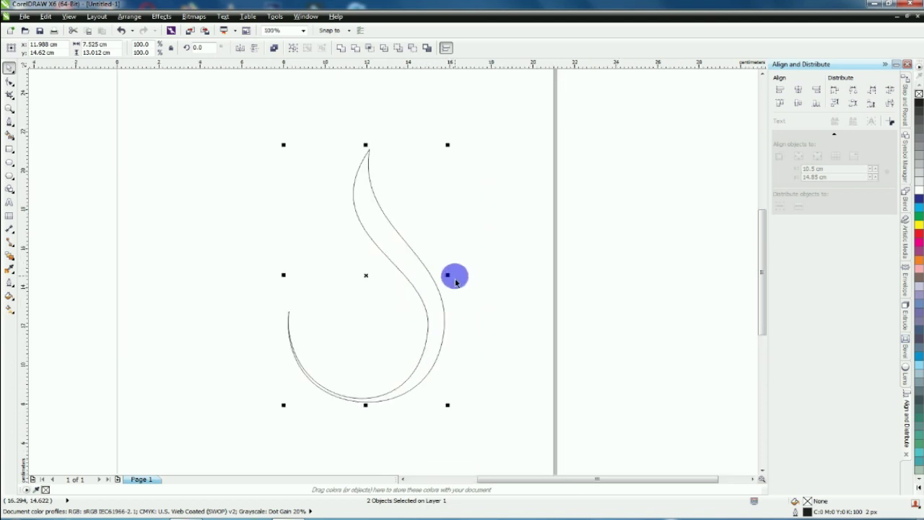
pyautogui.moveTo(366, 405); pyautogui.dragTo(365, 401)
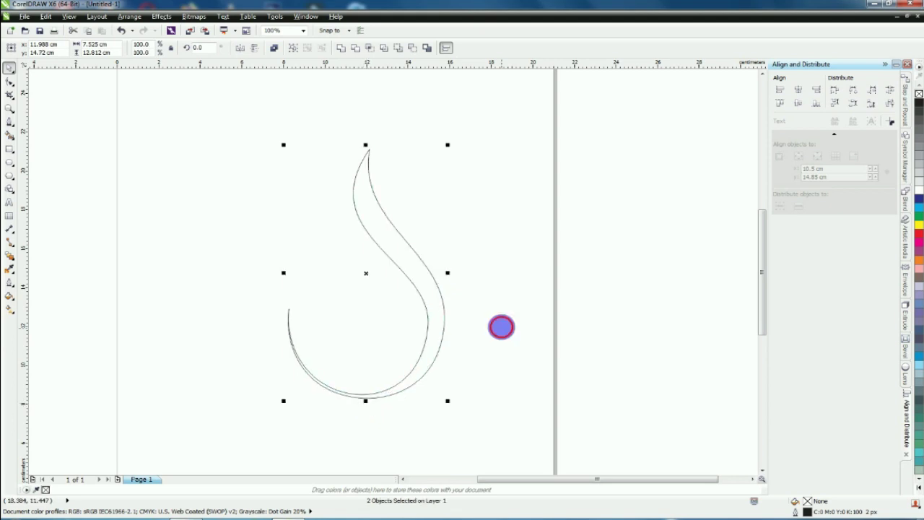
pyautogui.click(497, 342)
pyautogui.scroll(-1, 426, 351)
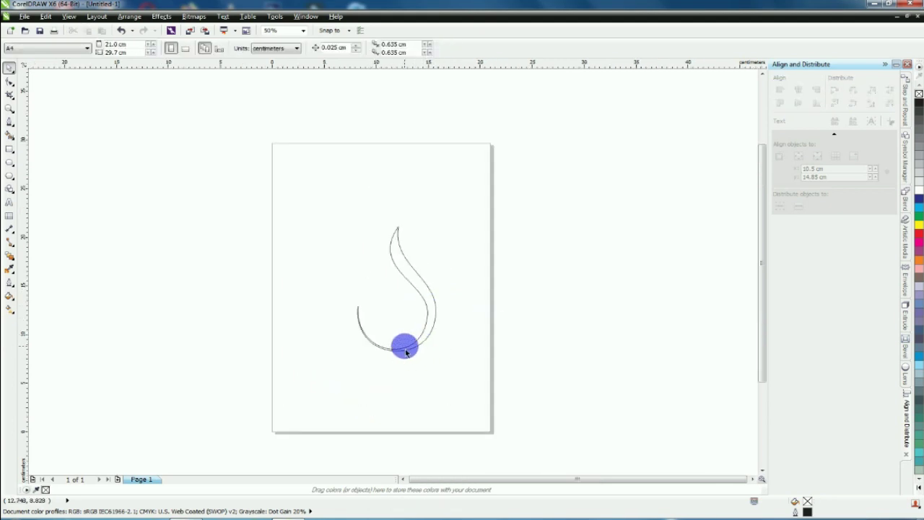
pyautogui.scroll(1, 406, 351)
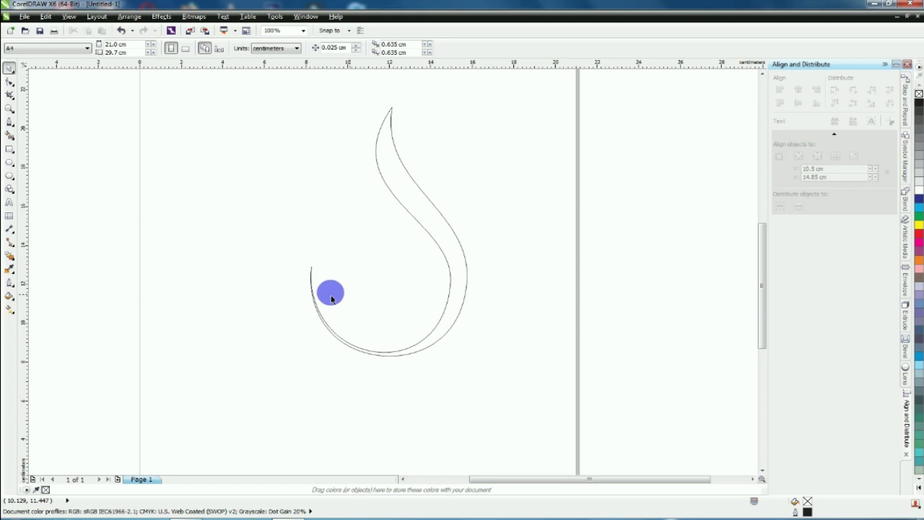
pyautogui.click(315, 294)
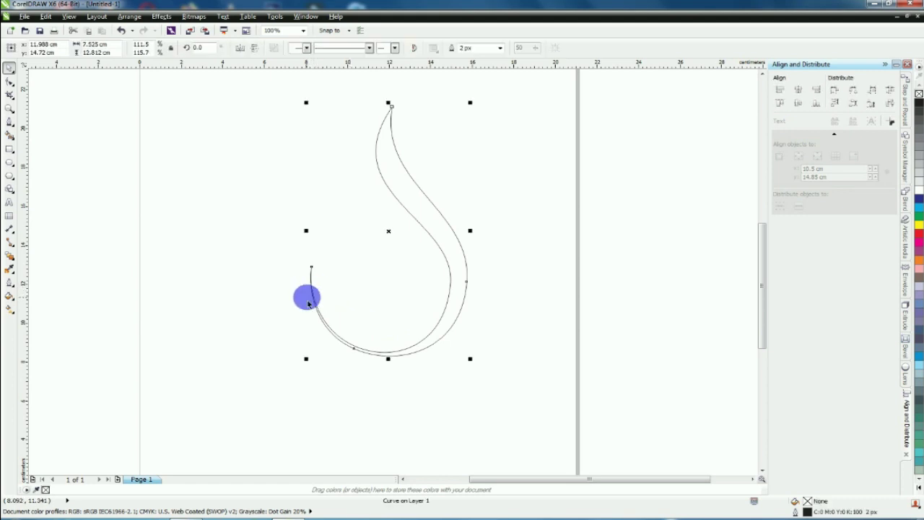
pyautogui.moveTo(474, 366); pyautogui.dragTo(466, 357)
pyautogui.press('z')
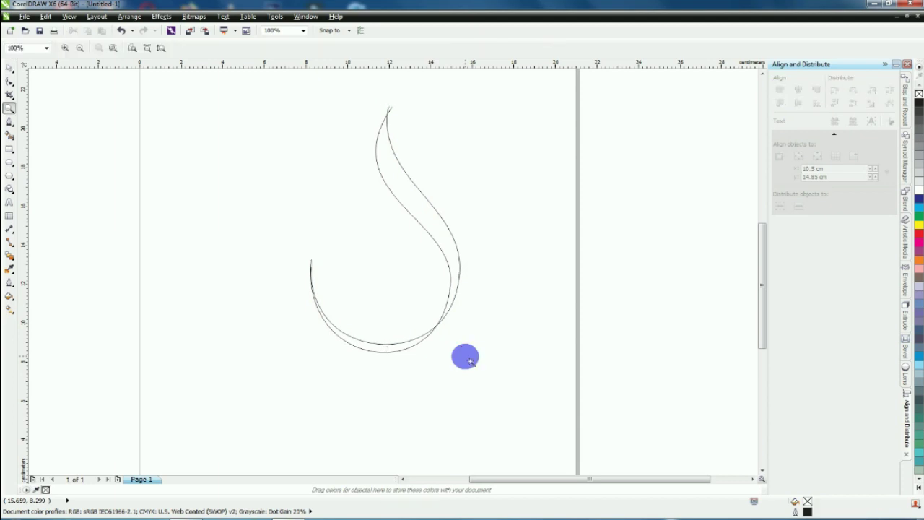
pyautogui.click(9, 67)
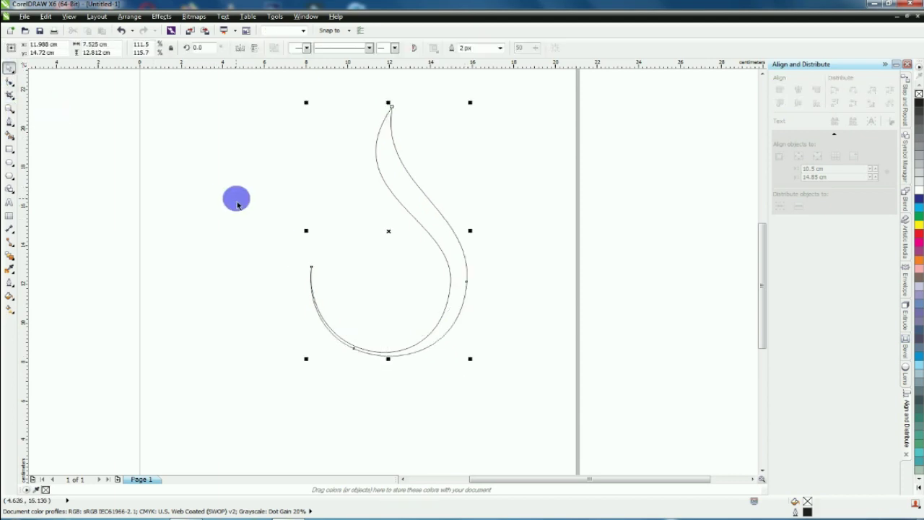
pyautogui.click(359, 297)
pyautogui.click(399, 290)
pyautogui.click(315, 254)
pyautogui.click(468, 287)
pyautogui.click(322, 215)
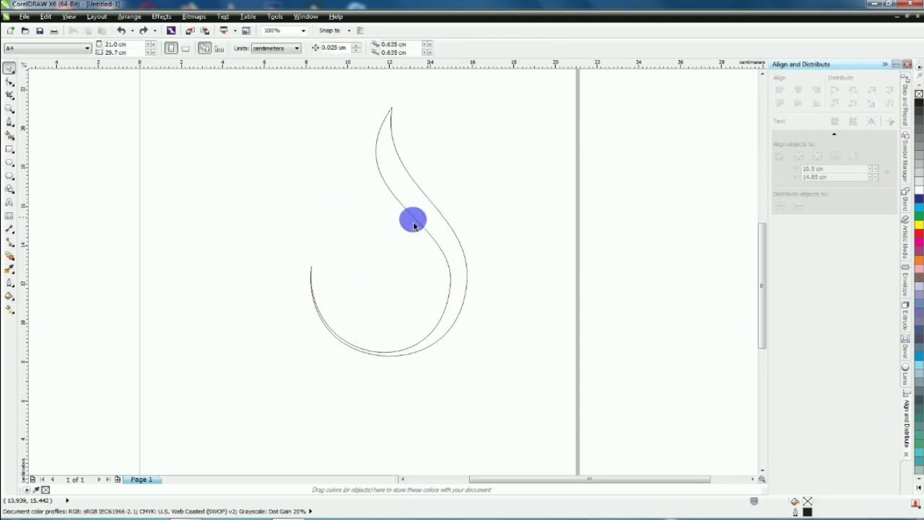
# - Create a smaller copy of the inner curve inside the swirl, narrowed from both sides to about 5.8 cm wide and 12.2 cm high
pyautogui.click(418, 220)
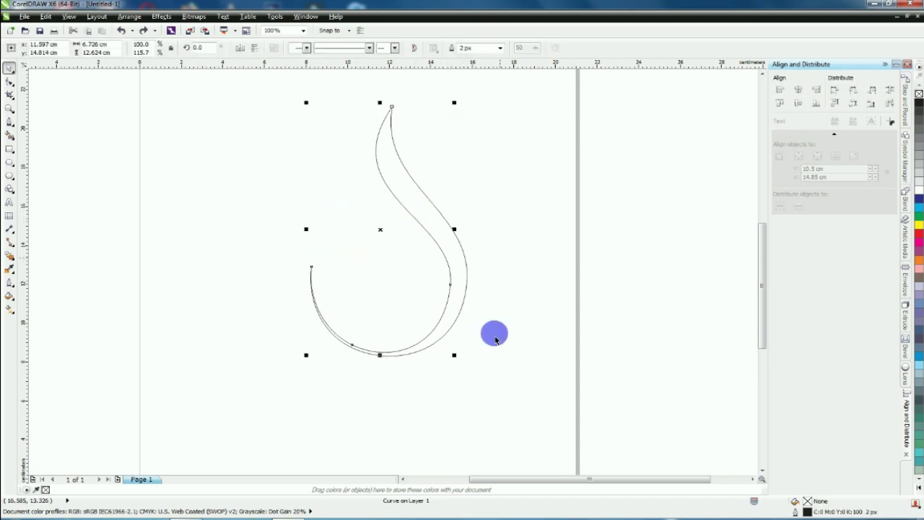
pyautogui.moveTo(456, 359); pyautogui.dragTo(451, 354)
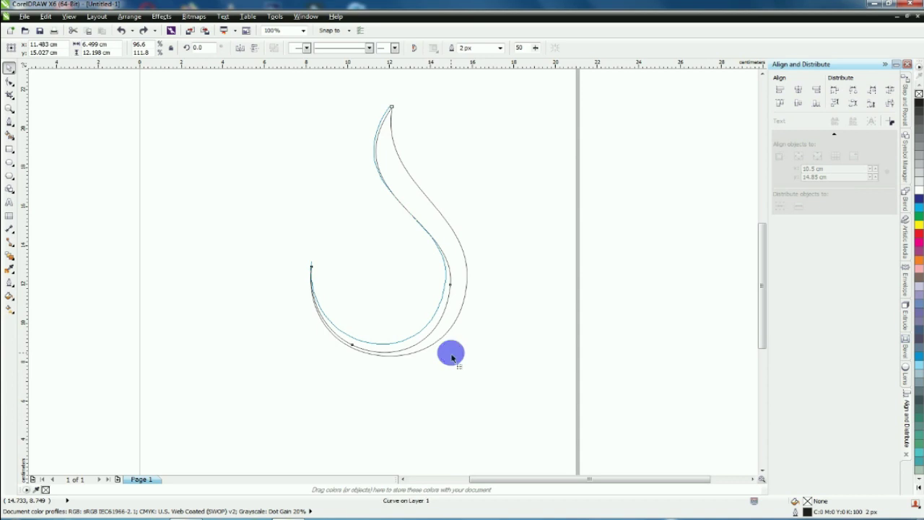
pyautogui.moveTo(306, 225); pyautogui.dragTo(318, 228)
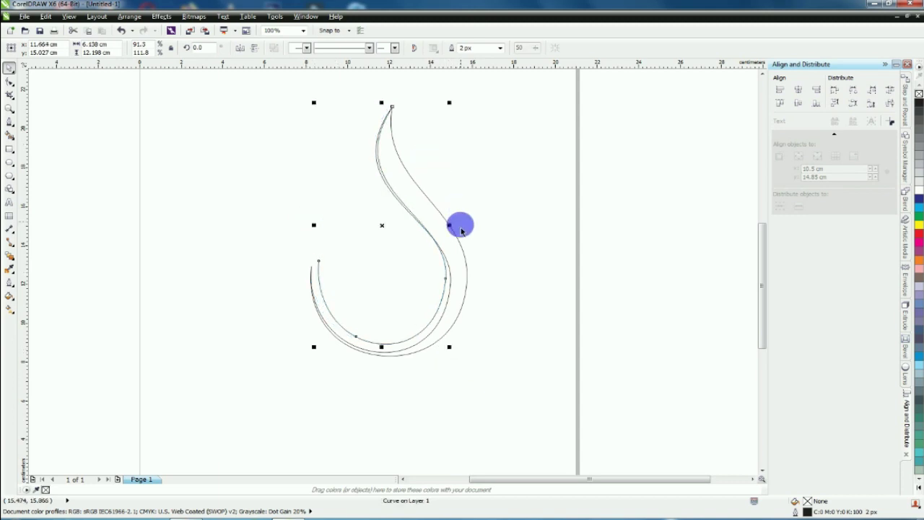
pyautogui.moveTo(450, 226); pyautogui.dragTo(442, 226)
pyautogui.moveTo(443, 103); pyautogui.dragTo(434, 109)
pyautogui.click(466, 163)
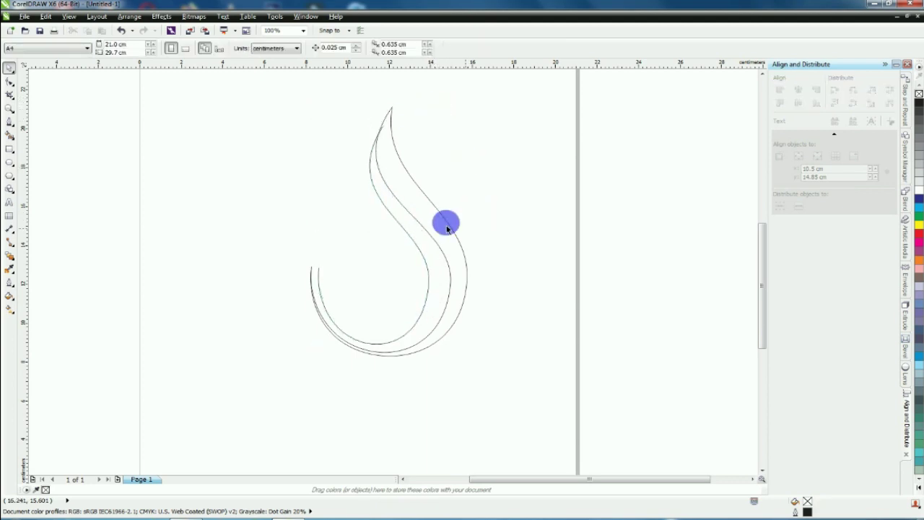
pyautogui.click(443, 279)
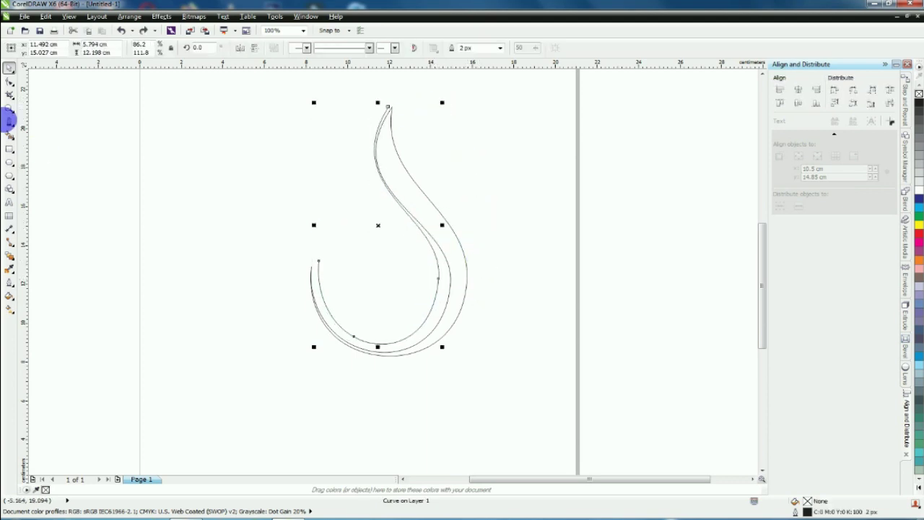
# - Add a node to the innermost curve where it nears the middle curve's upper bend, and delete its top end node to shorten it
pyautogui.click(10, 82)
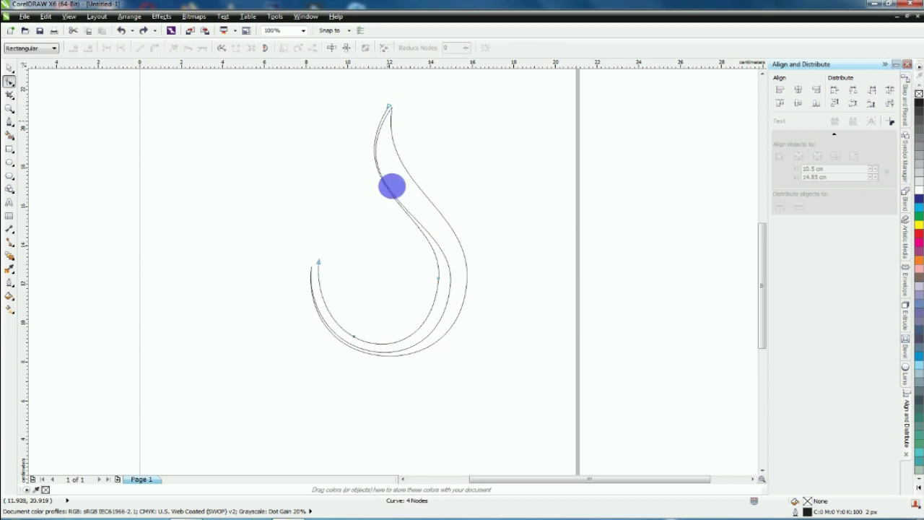
pyautogui.scroll(4, 392, 186)
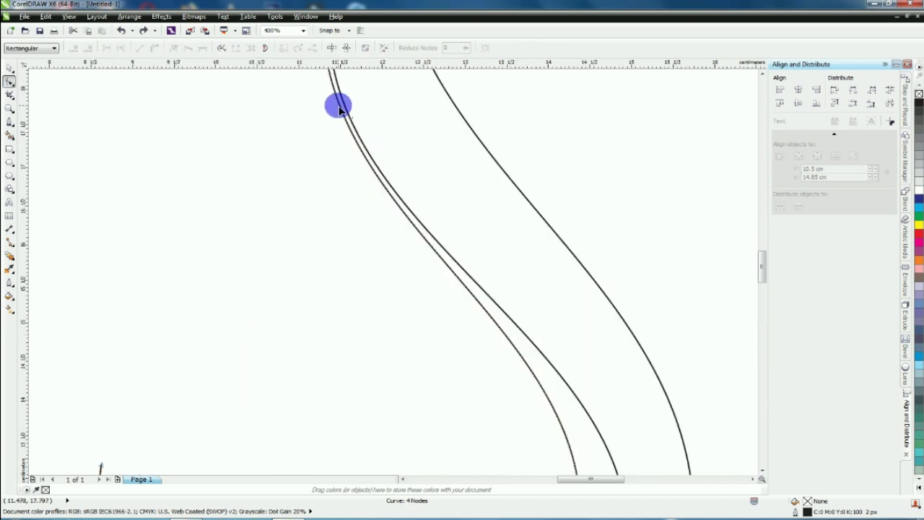
pyautogui.doubleClick(339, 104)
pyautogui.scroll(-2, 354, 163)
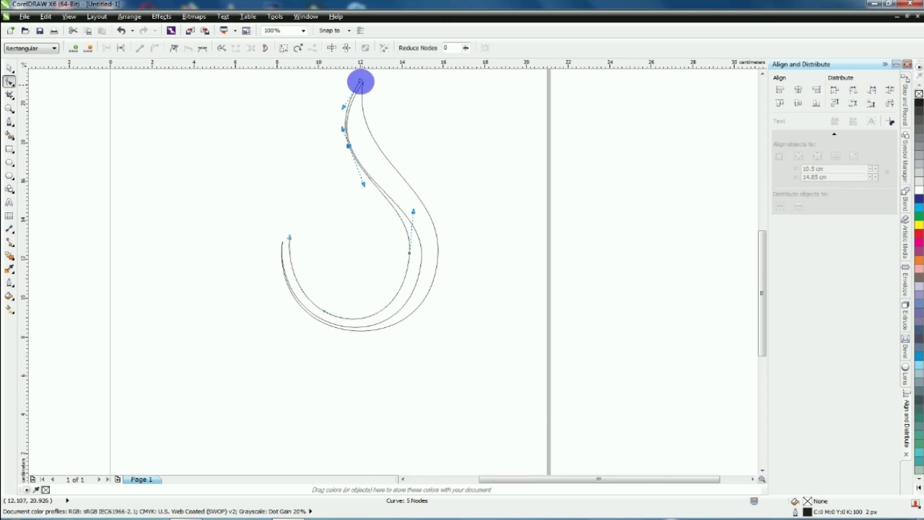
pyautogui.doubleClick(360, 83)
pyautogui.scroll(1, 349, 149)
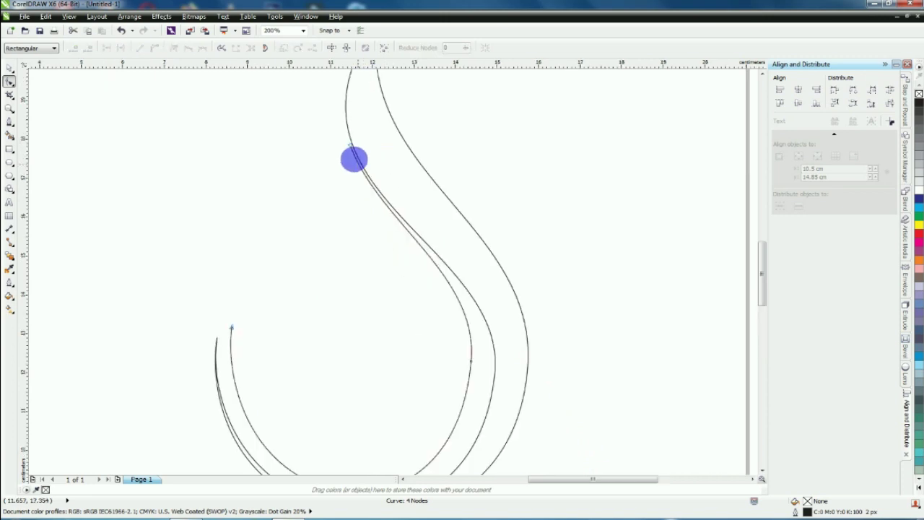
# - Move the innermost curve's upper end away from the middle curve, and shift its right and lower nodes outward to follow that curve
pyautogui.moveTo(352, 148); pyautogui.dragTo(328, 125)
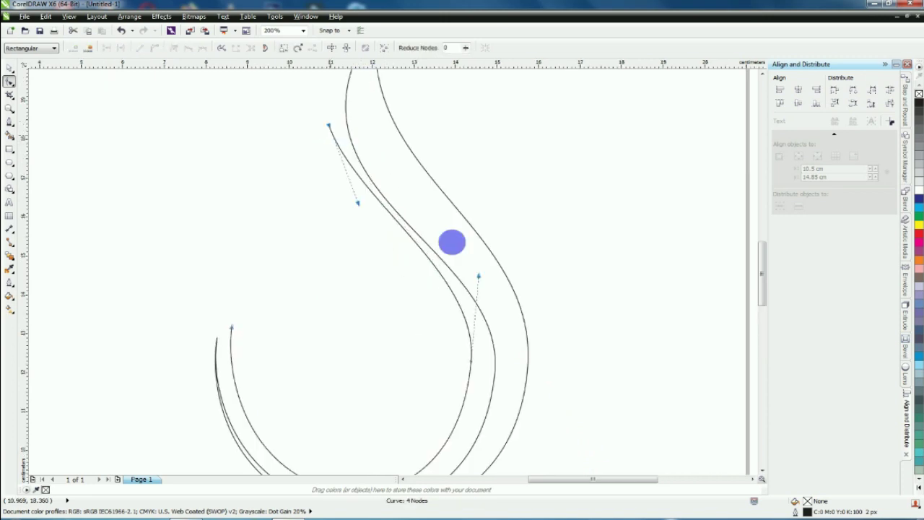
pyautogui.scroll(-1, 433, 231)
pyautogui.scroll(1, 450, 347)
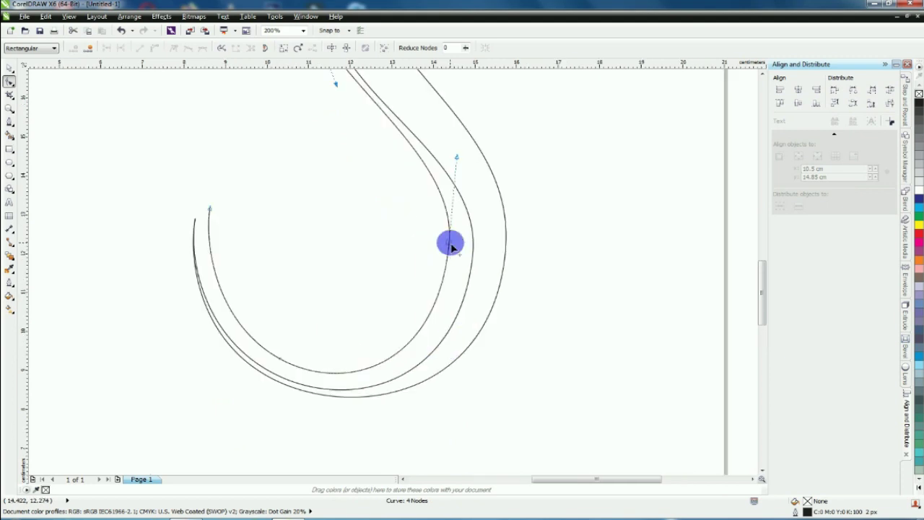
pyautogui.moveTo(449, 246); pyautogui.dragTo(462, 253)
pyautogui.moveTo(279, 361); pyautogui.dragTo(279, 370)
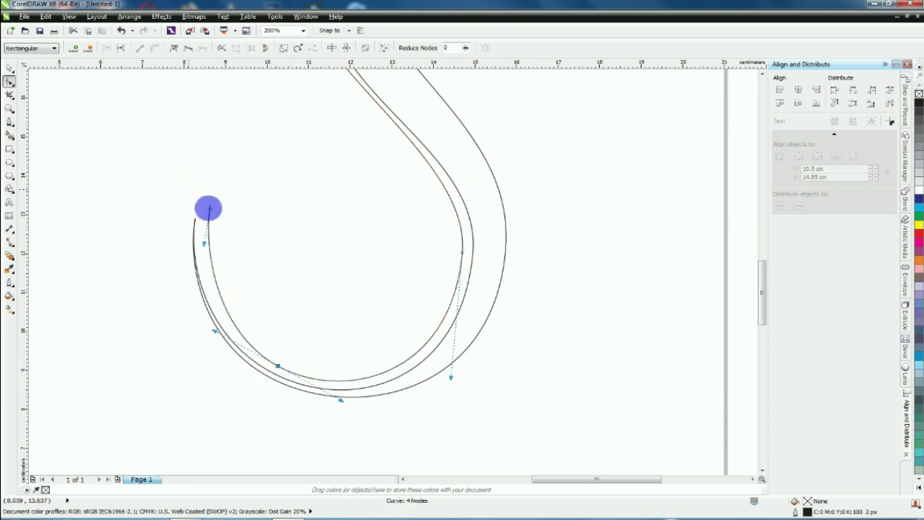
# - Extend the innermost curve's left end upward and smooth its lower-left bend with adjusted handles and an added node
pyautogui.moveTo(210, 212); pyautogui.dragTo(209, 184)
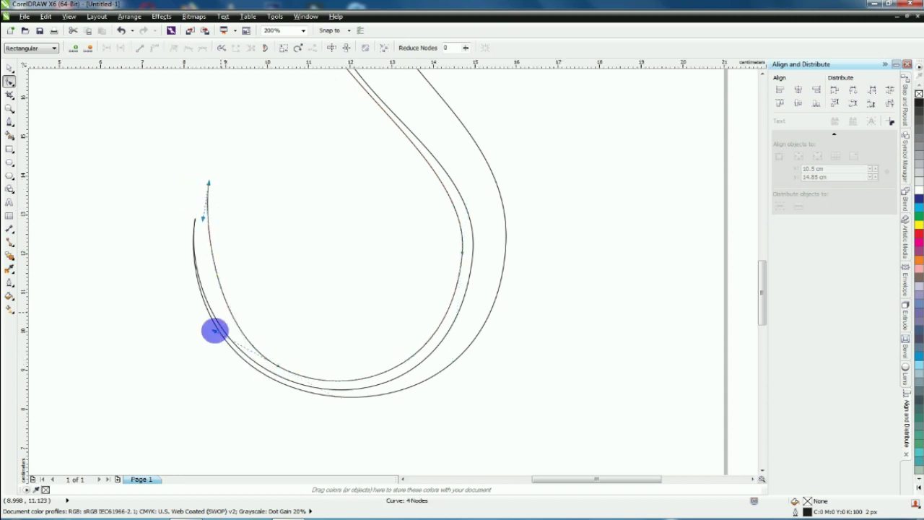
pyautogui.moveTo(204, 329)
pyautogui.mouseDown()
pyautogui.moveTo(192, 323)
pyautogui.moveTo(192, 333)
pyautogui.mouseUp()
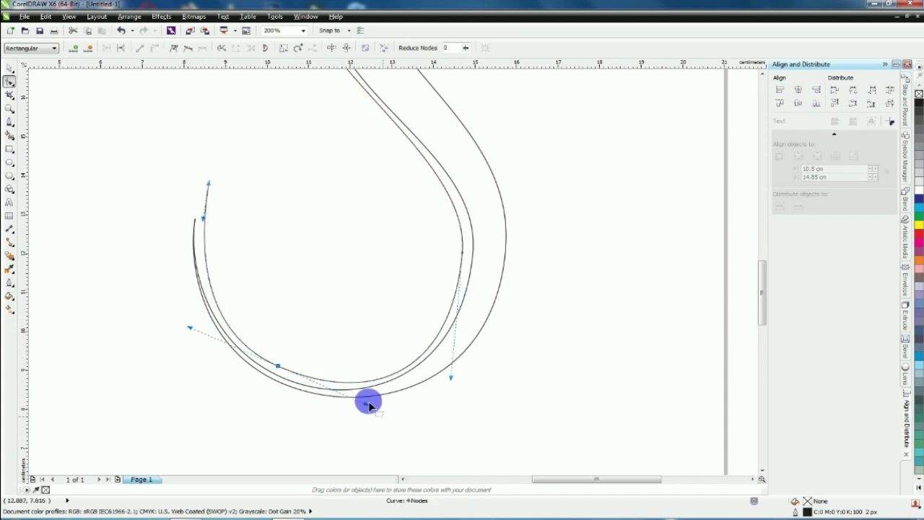
pyautogui.moveTo(366, 404); pyautogui.dragTo(406, 370)
pyautogui.doubleClick(219, 273)
pyautogui.moveTo(219, 274); pyautogui.dragTo(209, 278)
pyautogui.scroll(-1, 198, 333)
pyautogui.click(285, 223)
pyautogui.moveTo(286, 223); pyautogui.dragTo(287, 226)
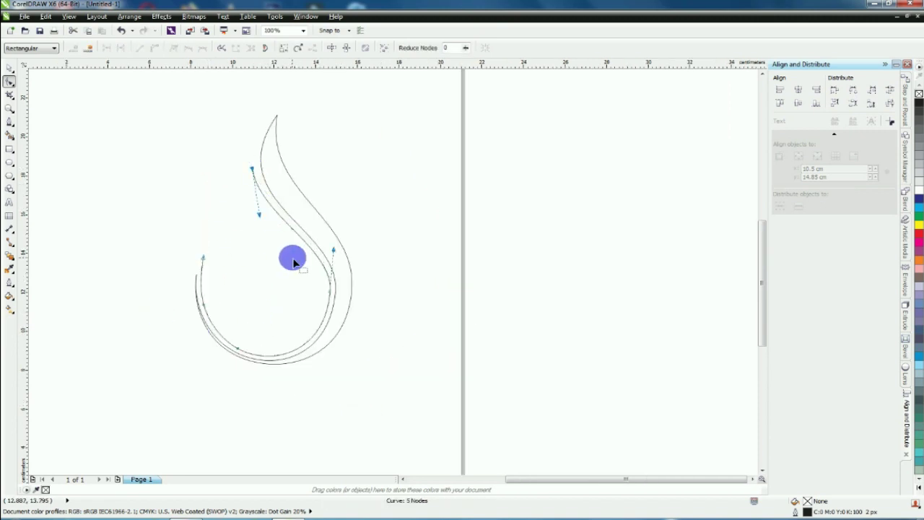
pyautogui.click(255, 303)
pyautogui.click(9, 70)
pyautogui.click(70, 181)
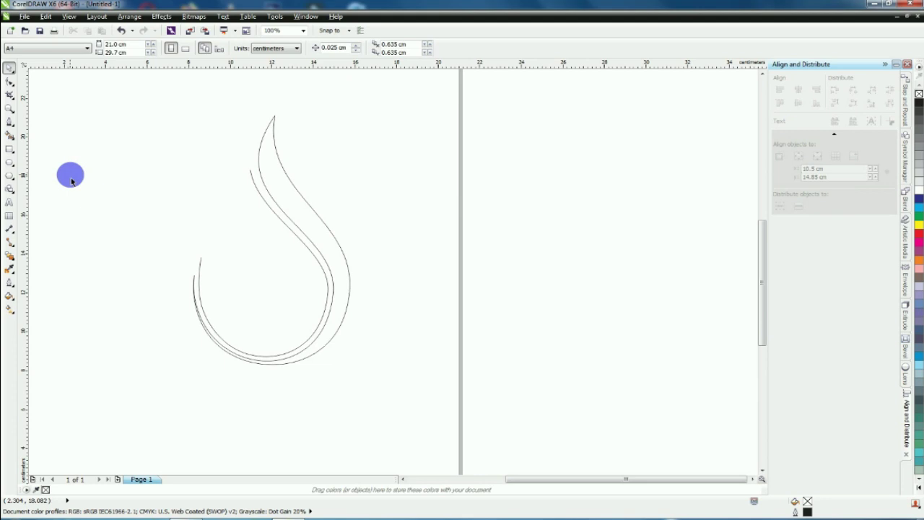
# - Draw a closed two-segment line about 2.5 cm wide and 5.4 cm high across the innermost curve's open ends, and convert it to curves
pyautogui.click(10, 121)
pyautogui.click(248, 164)
pyautogui.click(211, 254)
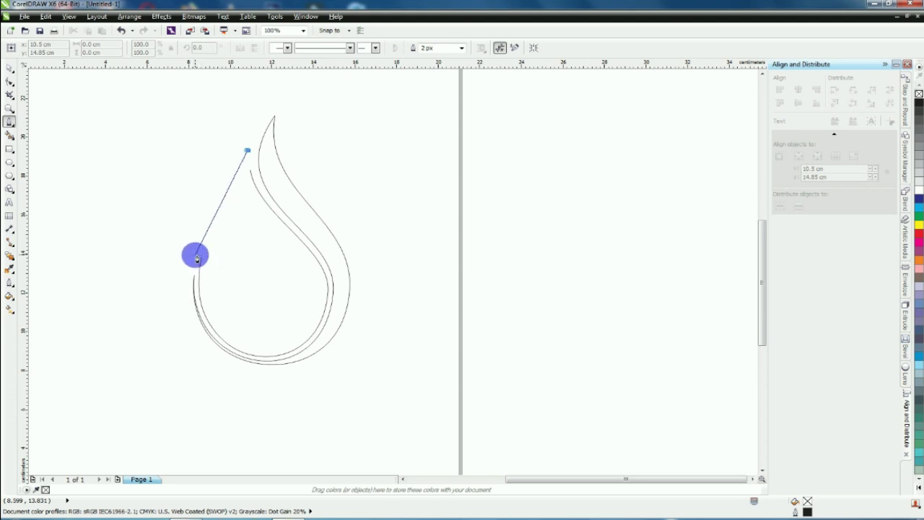
pyautogui.click(253, 161)
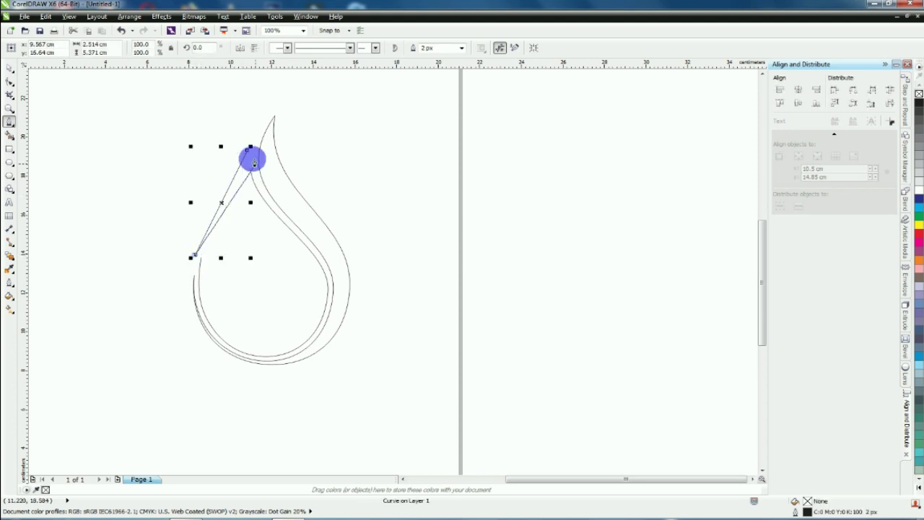
pyautogui.click(8, 81)
pyautogui.moveTo(104, 114); pyautogui.dragTo(249, 242)
pyautogui.click(154, 51)
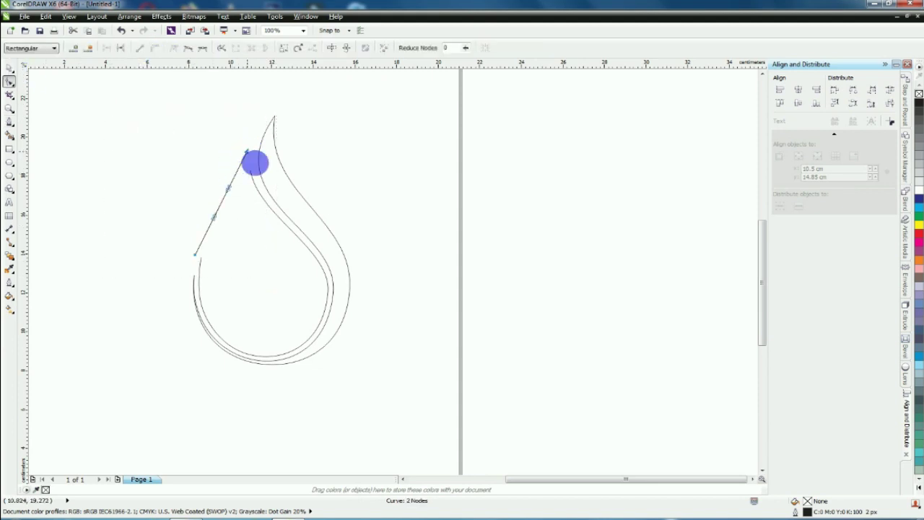
# - Bend the two segments outward in opposite directions into a teardrop-shaped leaf with a pointed upper tip
pyautogui.scroll(1, 247, 190)
pyautogui.moveTo(211, 184); pyautogui.dragTo(242, 207)
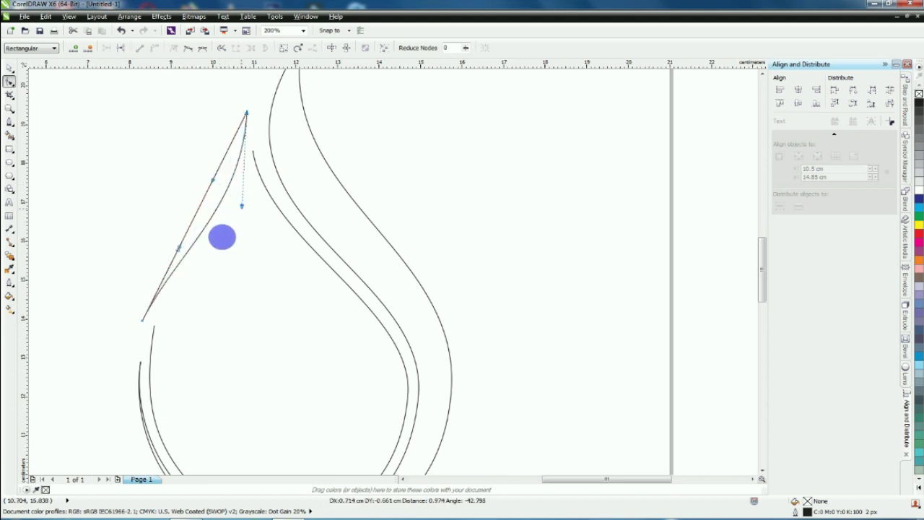
pyautogui.moveTo(181, 251); pyautogui.dragTo(261, 322)
pyautogui.moveTo(212, 180); pyautogui.dragTo(120, 189)
pyautogui.moveTo(241, 207); pyautogui.dragTo(260, 192)
pyautogui.moveTo(260, 322); pyautogui.dragTo(261, 338)
pyautogui.moveTo(178, 252); pyautogui.dragTo(72, 248)
pyautogui.moveTo(120, 189); pyautogui.dragTo(159, 211)
pyautogui.moveTo(72, 248); pyautogui.dragTo(56, 265)
pyautogui.moveTo(159, 211); pyautogui.dragTo(181, 216)
pyautogui.moveTo(55, 265); pyautogui.dragTo(59, 241)
pyautogui.moveTo(261, 337); pyautogui.dragTo(278, 337)
pyautogui.click(367, 212)
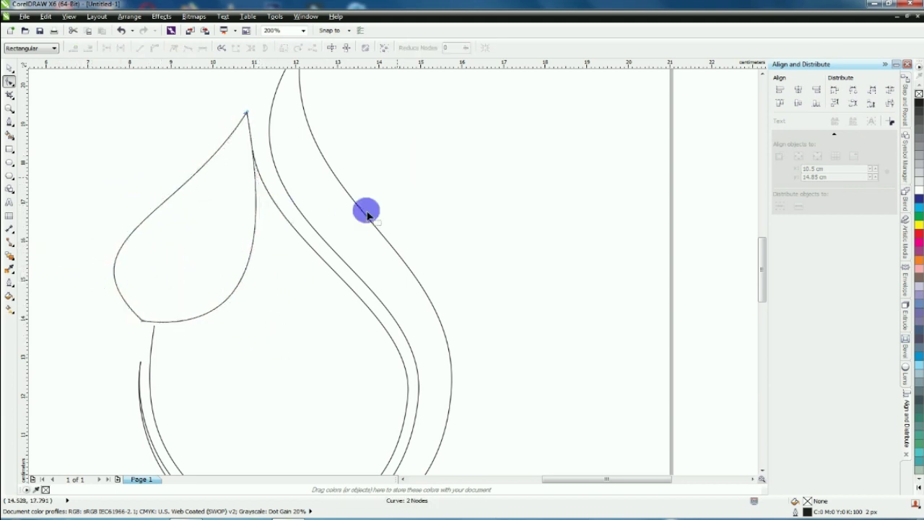
# - Refine the leaf's sides and adjust the innermost curve's two ends to meet the leaf's outline
pyautogui.scroll(-1, 366, 211)
pyautogui.click(253, 263)
pyautogui.scroll(1, 256, 274)
pyautogui.moveTo(252, 255); pyautogui.dragTo(257, 255)
pyautogui.moveTo(173, 177); pyautogui.dragTo(163, 198)
pyautogui.scroll(-1, 224, 235)
pyautogui.scroll(1, 221, 161)
pyautogui.moveTo(294, 225); pyautogui.dragTo(324, 196)
pyautogui.click(260, 299)
pyautogui.click(260, 330)
pyautogui.moveTo(400, 349); pyautogui.dragTo(388, 359)
pyautogui.click(440, 292)
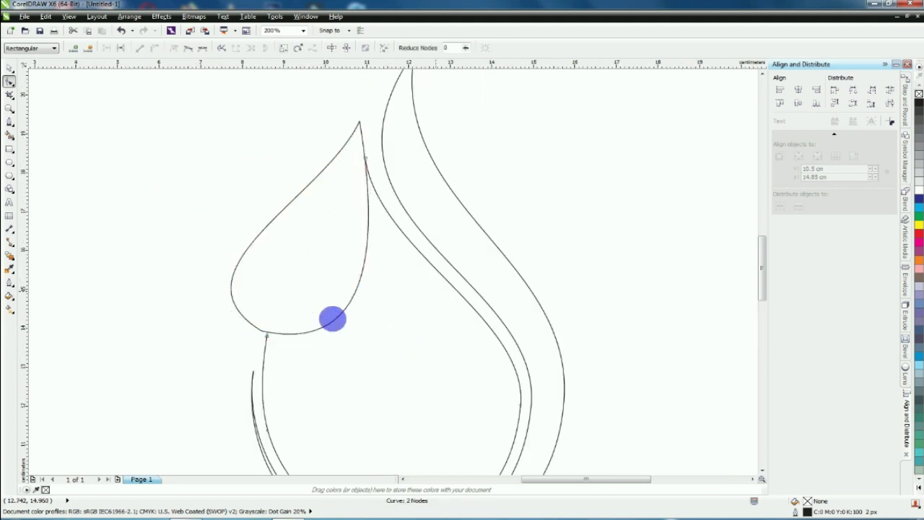
pyautogui.scroll(-1, 330, 320)
pyautogui.click(9, 67)
pyautogui.click(79, 137)
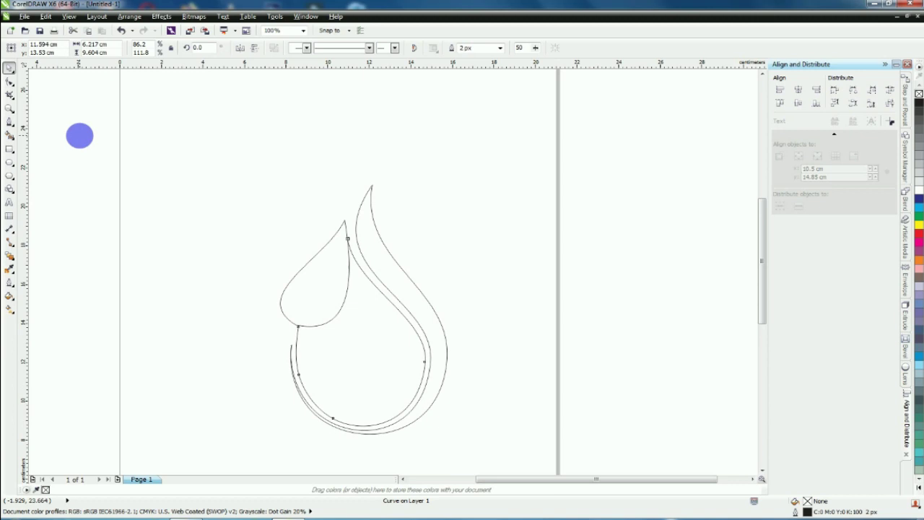
# - Draw a line from the innermost curve's lower-right bend to the leaf's base, and bend it into an arc inside that curve
pyautogui.scroll(1, 362, 369)
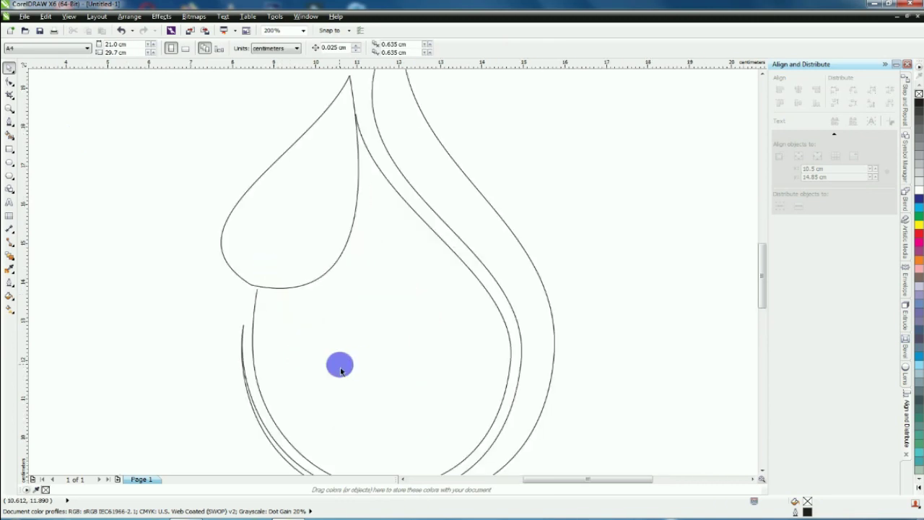
pyautogui.scroll(-1, 221, 209)
pyautogui.scroll(1, 307, 326)
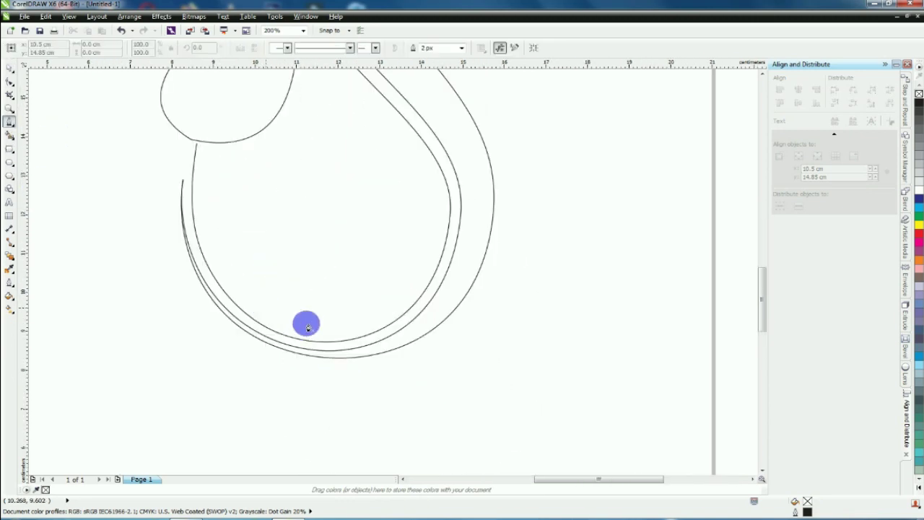
pyautogui.click(393, 325)
pyautogui.click(213, 138)
pyautogui.click(11, 81)
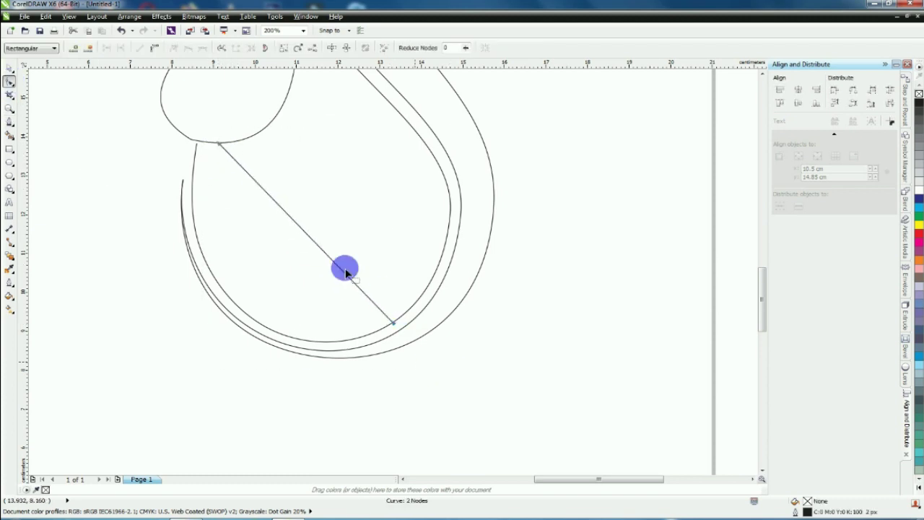
pyautogui.moveTo(219, 145); pyautogui.dragTo(262, 374)
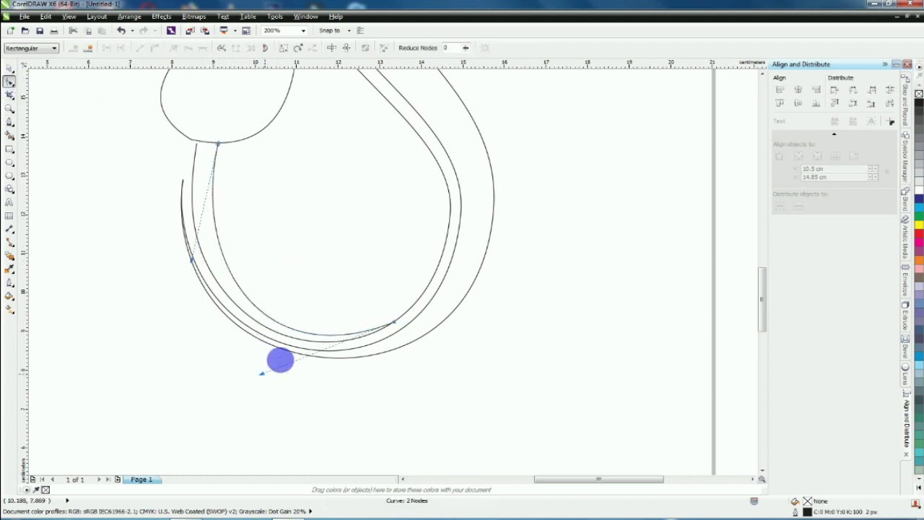
pyautogui.scroll(-1, 197, 222)
pyautogui.press('space')
pyautogui.click(276, 242)
pyautogui.scroll(-1, 279, 245)
pyautogui.scroll(1, 234, 170)
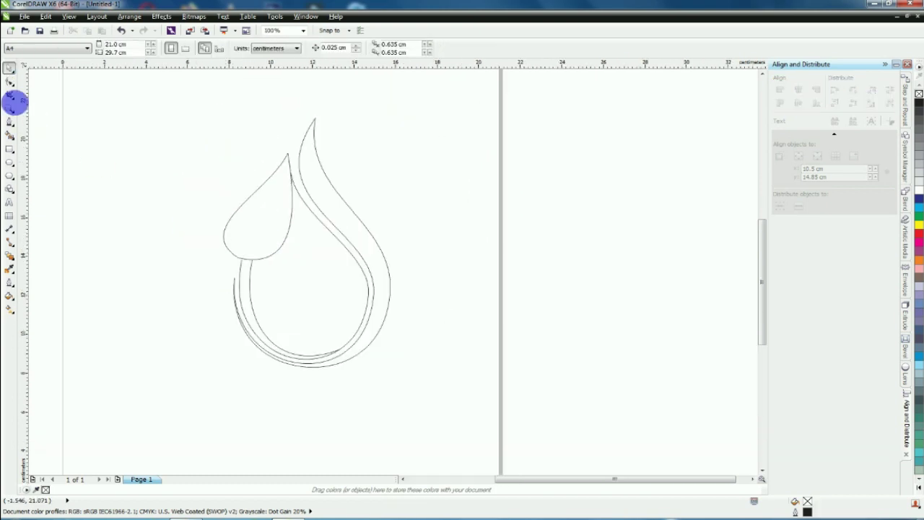
# - Draw a closed two-segment line about 2 cm wide and 6.4 cm high from the leaf's tip to below its base, and convert it to curves
pyautogui.click(9, 125)
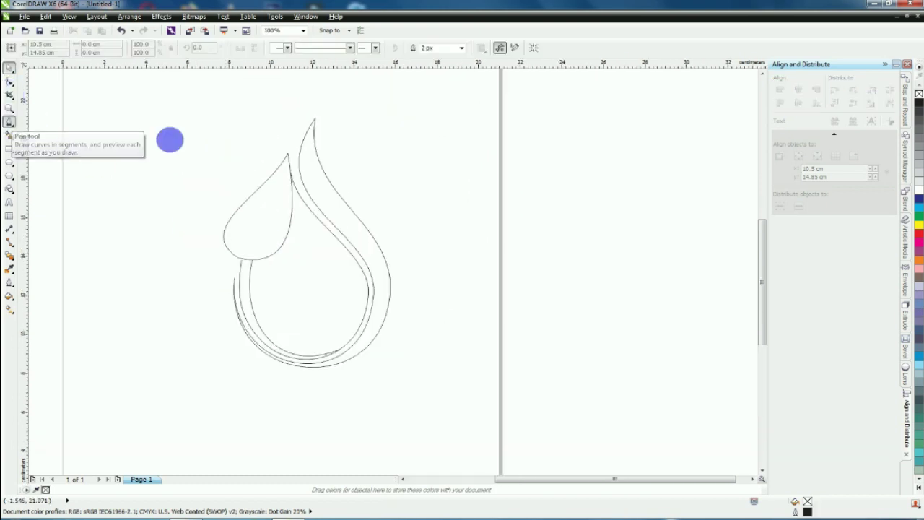
pyautogui.click(283, 211)
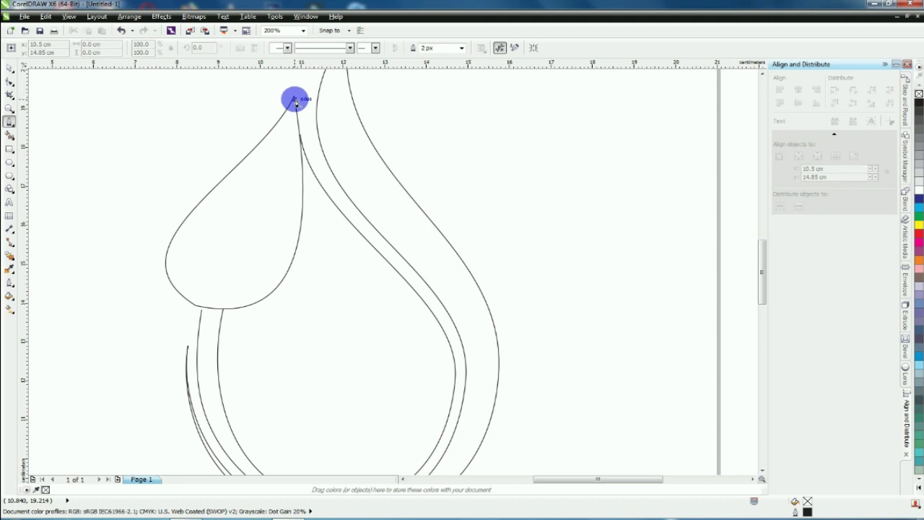
pyautogui.moveTo(294, 99); pyautogui.dragTo(211, 352)
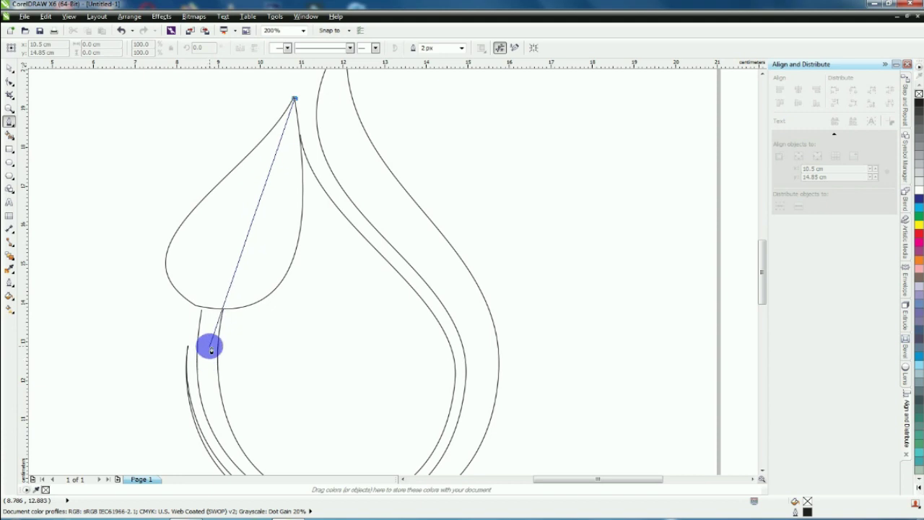
pyautogui.click(209, 346)
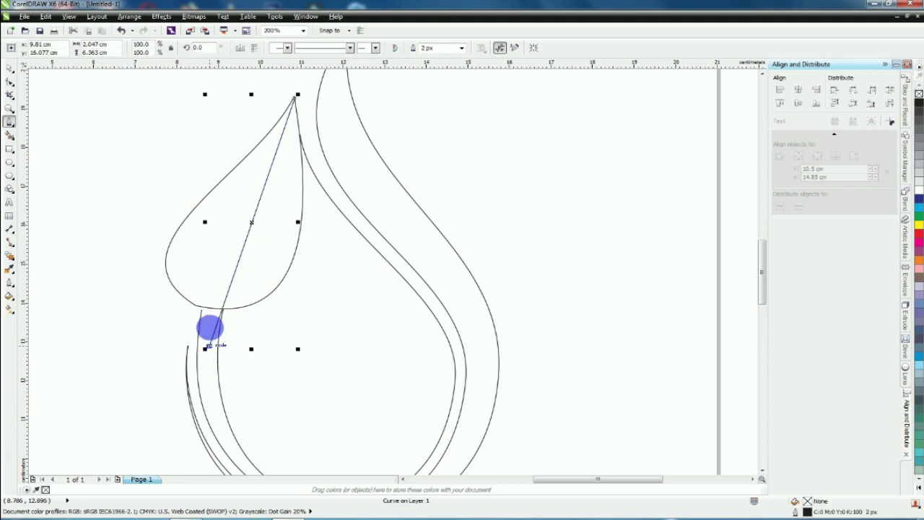
pyautogui.click(297, 100)
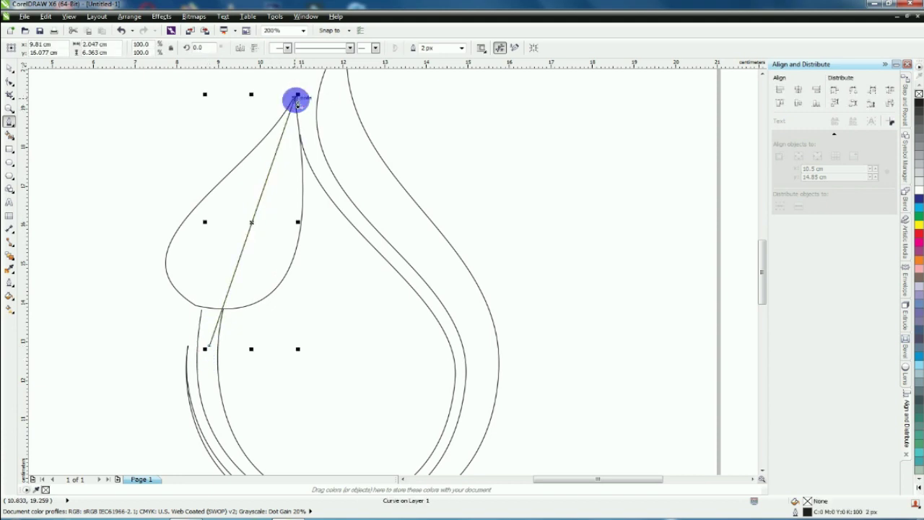
pyautogui.click(13, 86)
pyautogui.click(316, 127)
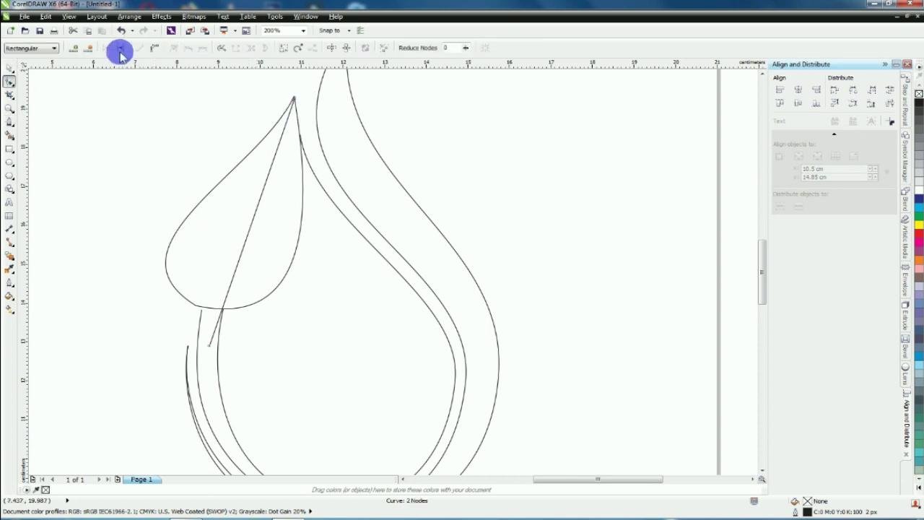
pyautogui.click(154, 49)
# - Bend both segments of the new shape to the left into a slim, gently curved vein running through the leaf
pyautogui.moveTo(241, 265); pyautogui.dragTo(214, 258)
pyautogui.moveTo(268, 180); pyautogui.dragTo(252, 178)
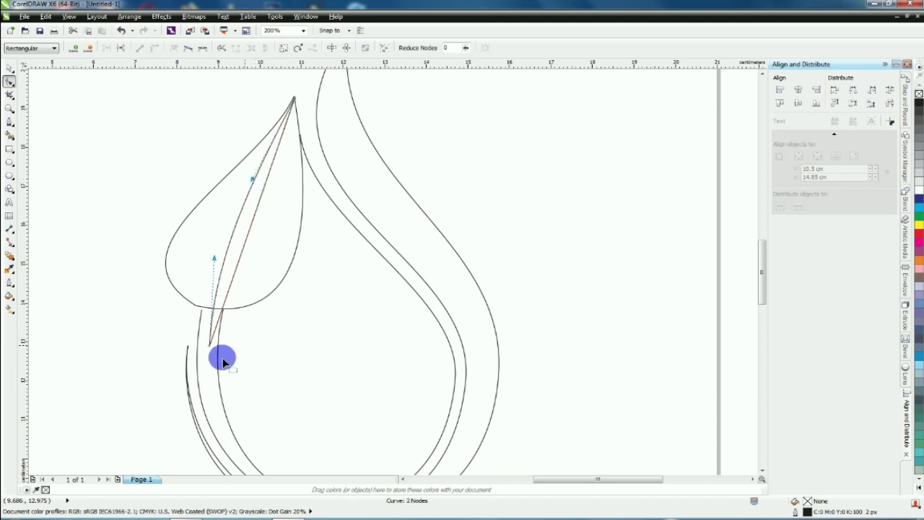
pyautogui.scroll(2, 217, 354)
pyautogui.scroll(-2, 244, 241)
pyautogui.scroll(2, 233, 260)
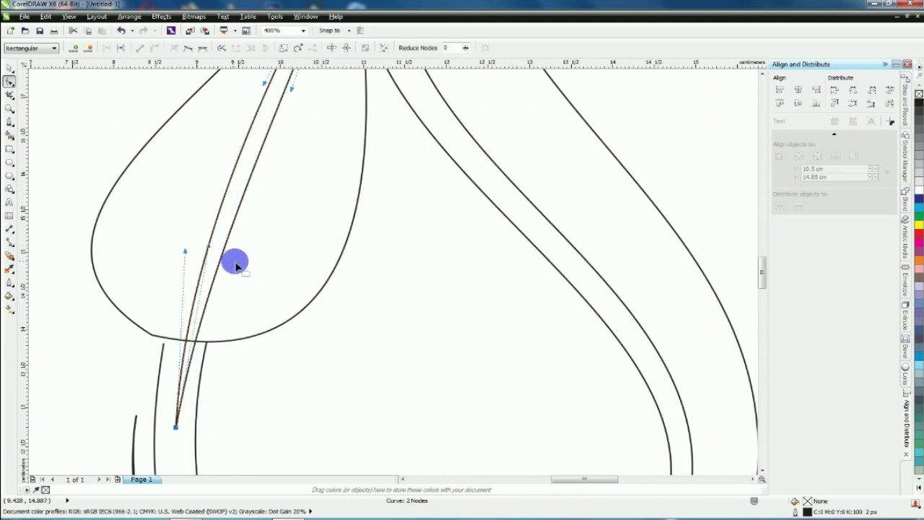
pyautogui.scroll(-1, 201, 239)
pyautogui.scroll(1, 241, 171)
pyautogui.scroll(3, 291, 91)
pyautogui.moveTo(221, 270); pyautogui.dragTo(214, 228)
pyautogui.scroll(-3, 221, 188)
pyautogui.moveTo(139, 354); pyautogui.dragTo(161, 381)
pyautogui.scroll(-2, 219, 257)
pyautogui.scroll(2, 177, 369)
pyautogui.moveTo(169, 202); pyautogui.dragTo(172, 189)
# - Refine the vein's width between the leaf's tip and base, adding nodes to its edges
pyautogui.scroll(-2, 192, 254)
pyautogui.scroll(2, 209, 166)
pyautogui.scroll(-2, 223, 175)
pyautogui.scroll(2, 225, 171)
pyautogui.scroll(2, 163, 336)
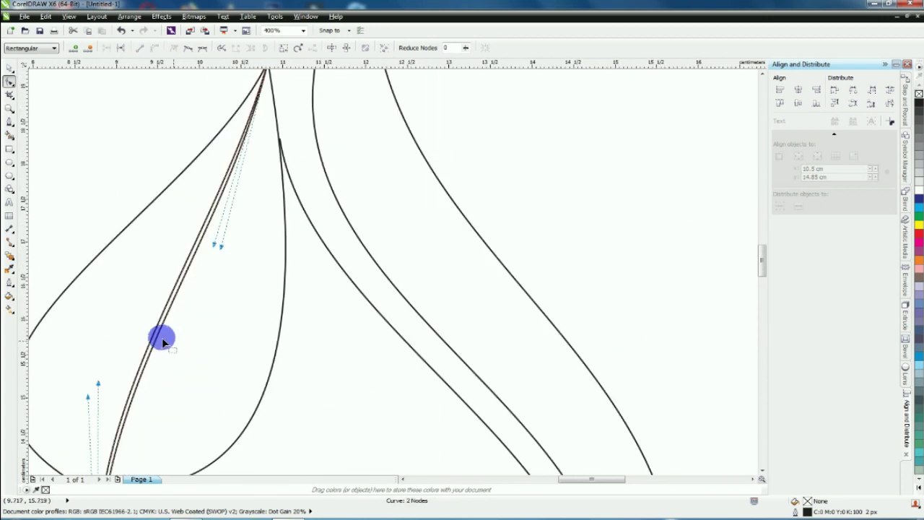
pyautogui.scroll(-2, 168, 332)
pyautogui.scroll(2, 181, 326)
pyautogui.moveTo(206, 274); pyautogui.dragTo(209, 268)
pyautogui.scroll(-2, 209, 265)
pyautogui.scroll(1, 233, 229)
pyautogui.scroll(-1, 247, 198)
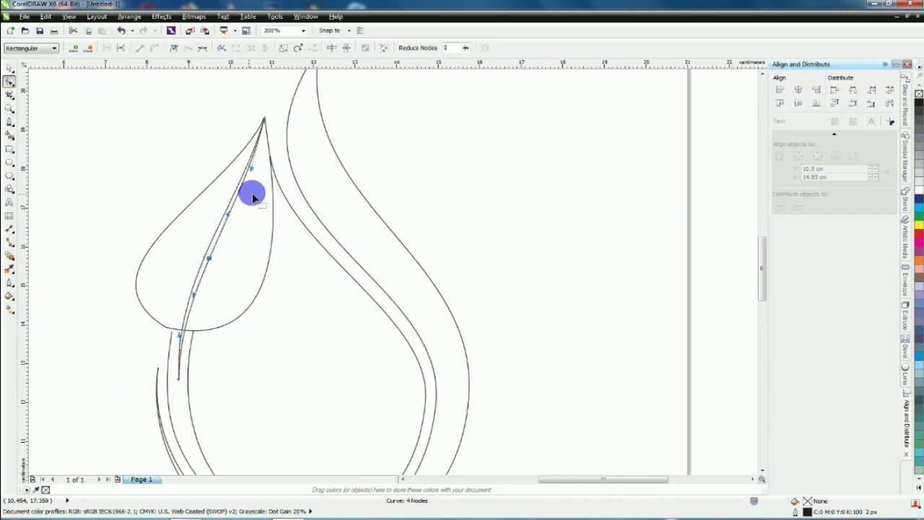
# - Draw a straight line from the leaf's tip to the inner arc's lower-right end, and convert it to a curve
pyautogui.click(9, 121)
pyautogui.scroll(-1, 218, 138)
pyautogui.scroll(1, 242, 128)
pyautogui.scroll(-1, 309, 90)
pyautogui.click(309, 89)
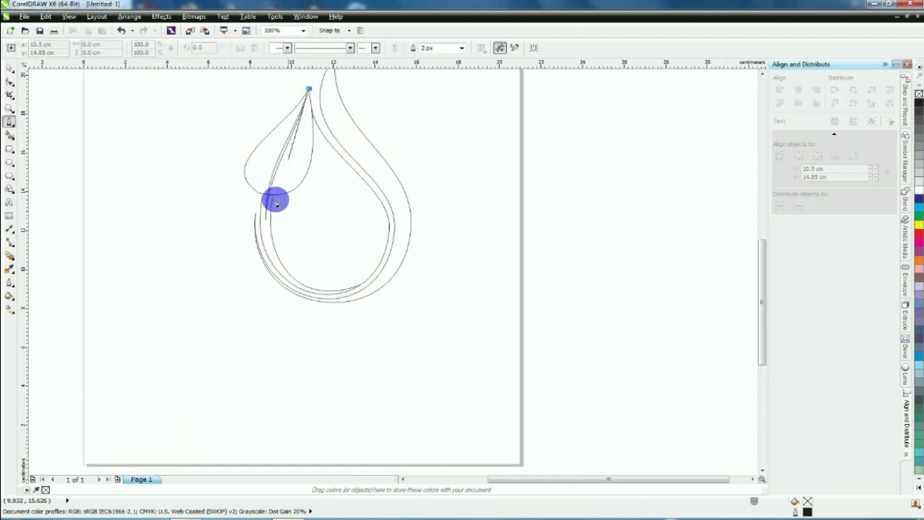
pyautogui.scroll(2, 316, 292)
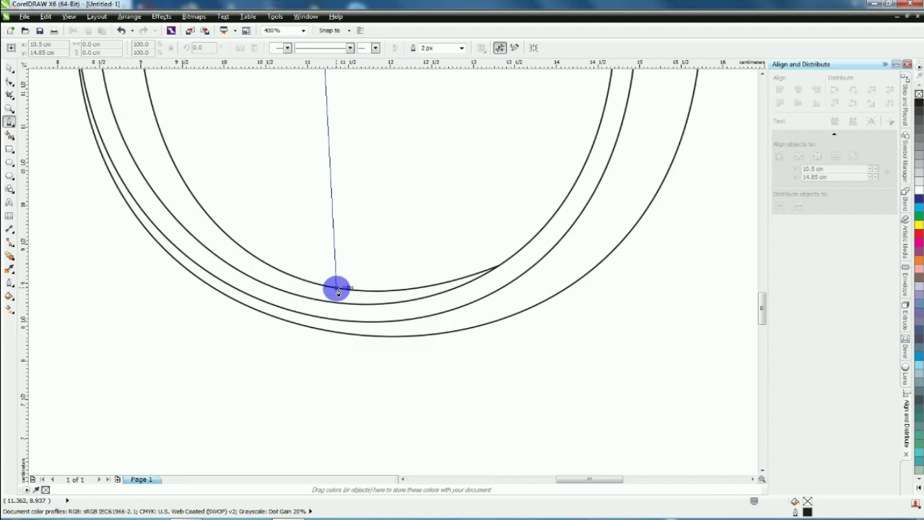
pyautogui.doubleClick(499, 269)
pyautogui.scroll(-2, 342, 266)
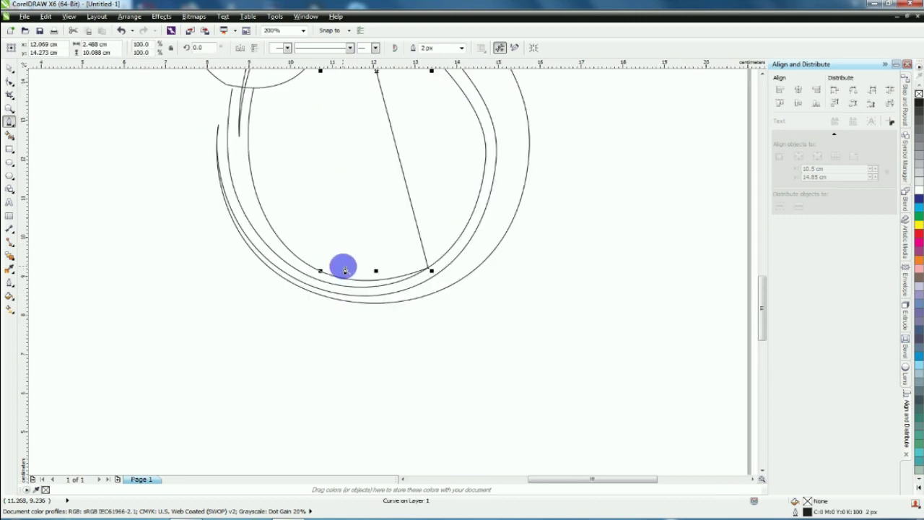
pyautogui.press('F10')
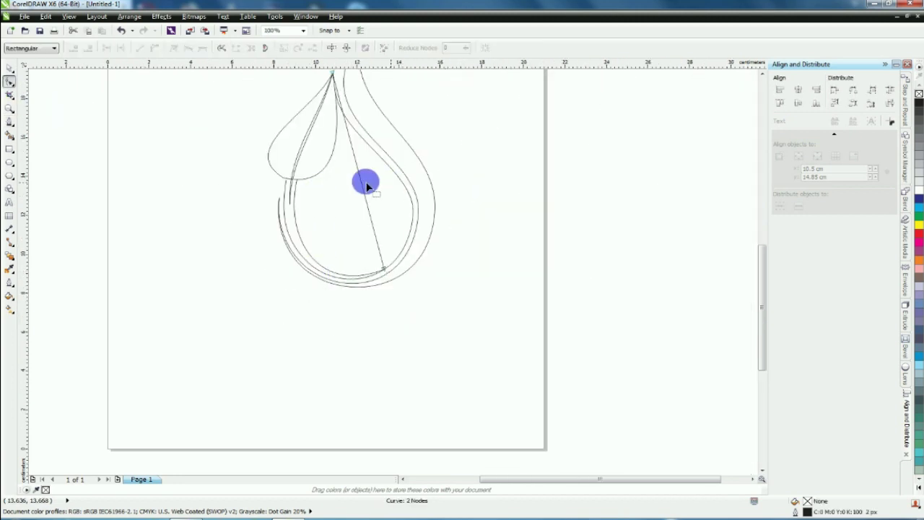
pyautogui.click(154, 47)
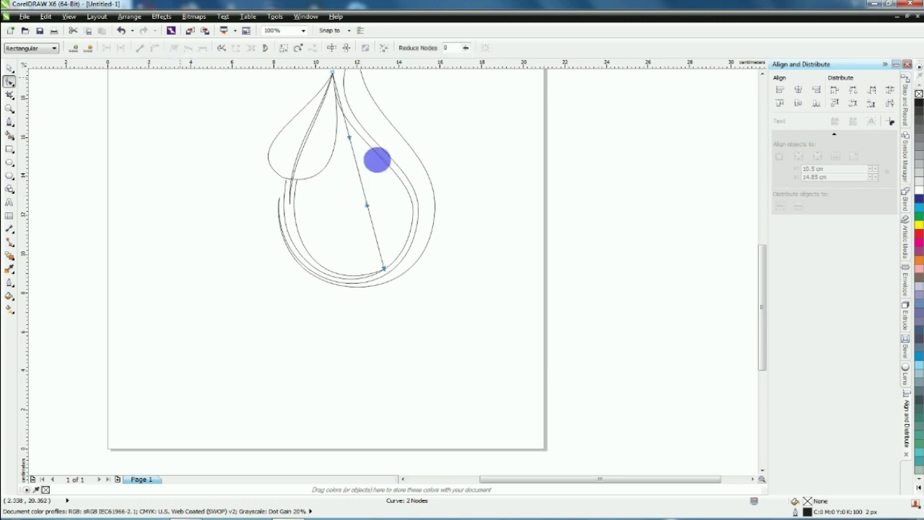
# - Bend the new line left across the leaf and add a node placed just inside the leaf's left edge
pyautogui.moveTo(363, 189); pyautogui.dragTo(281, 212)
pyautogui.scroll(-1, 313, 99)
pyautogui.scroll(4, 313, 99)
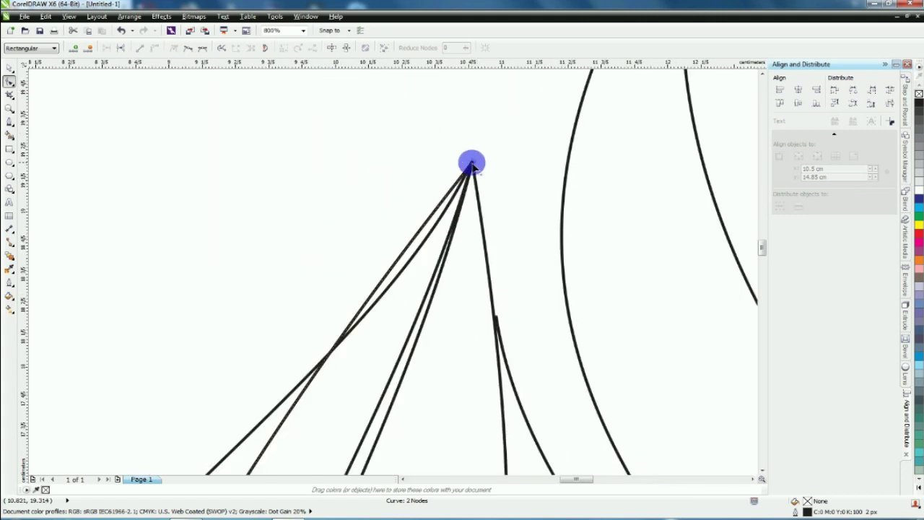
pyautogui.scroll(-3, 448, 165)
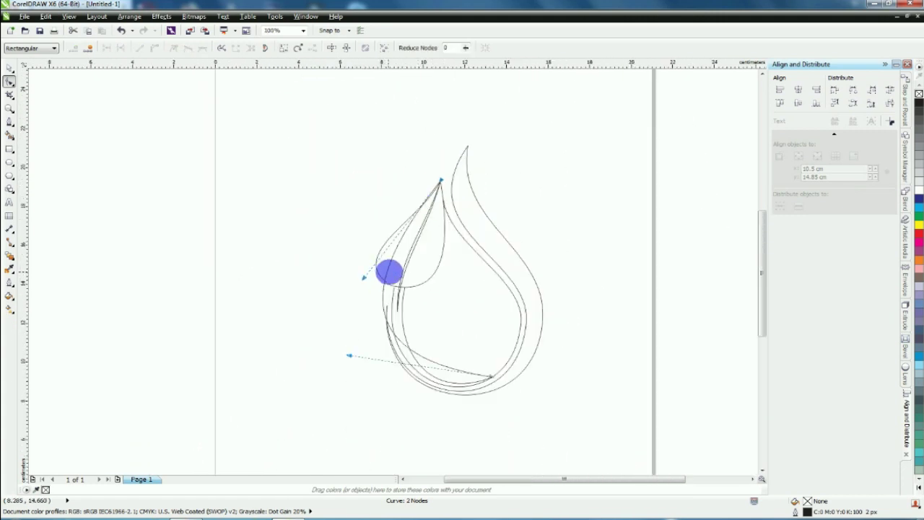
pyautogui.doubleClick(387, 270)
pyautogui.scroll(1, 390, 278)
pyautogui.moveTo(380, 289); pyautogui.dragTo(373, 265)
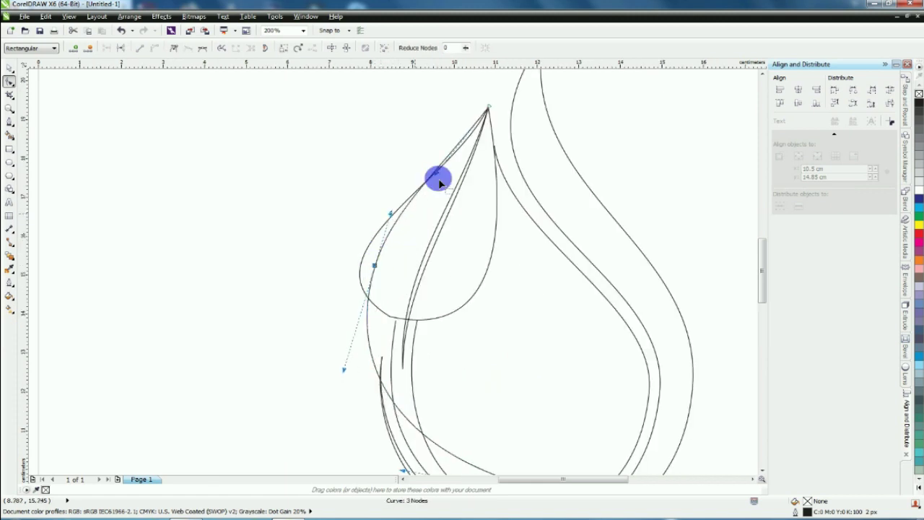
# - Adjust the curve's handles so its upper part runs from the leaf's tip just inside the left edge
pyautogui.scroll(2, 441, 194)
pyautogui.moveTo(428, 186); pyautogui.dragTo(487, 220)
pyautogui.scroll(-1, 477, 228)
pyautogui.scroll(-1, 487, 215)
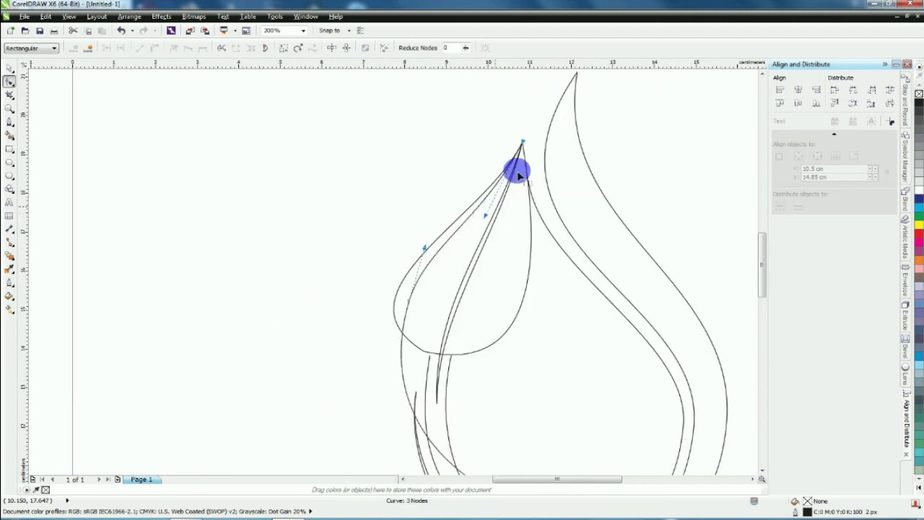
pyautogui.scroll(1, 518, 168)
pyautogui.scroll(2, 534, 117)
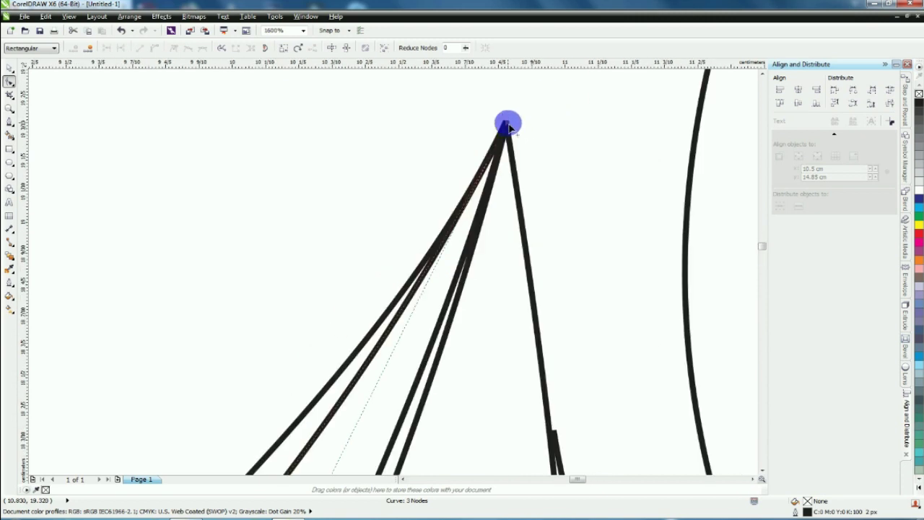
pyautogui.scroll(-2, 499, 128)
pyautogui.moveTo(428, 273); pyautogui.dragTo(436, 274)
pyautogui.scroll(-1, 429, 230)
pyautogui.scroll(1, 355, 362)
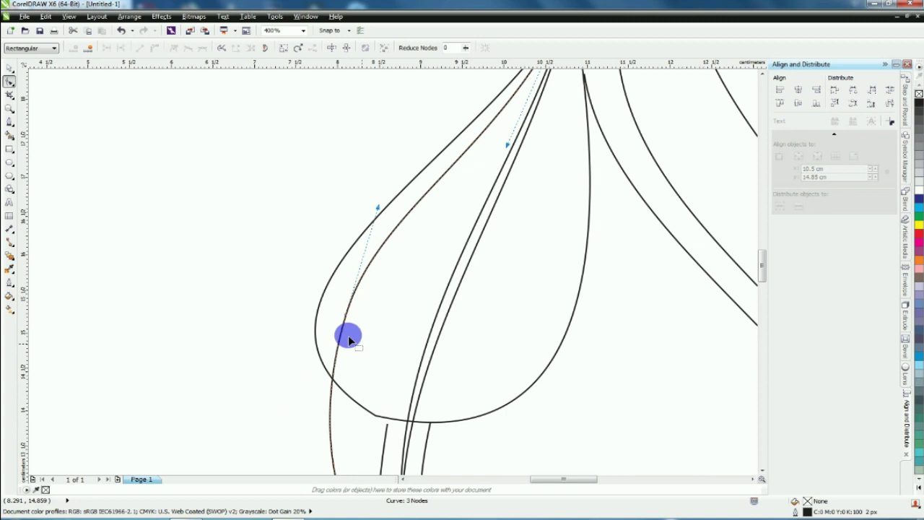
# - Pull the curve's lower section in so that it meets the vein just above the leaf's base
pyautogui.scroll(-1, 319, 293)
pyautogui.scroll(1, 332, 390)
pyautogui.moveTo(317, 339); pyautogui.dragTo(395, 314)
pyautogui.rightClick(395, 313)
pyautogui.rightClick(395, 313)
pyautogui.click(394, 314)
pyautogui.rightClick(395, 313)
pyautogui.rightClick(395, 313)
pyautogui.click(321, 289)
# - Make the node at the vein a cusp and bend the remaining segment down along the vein between the arcs
pyautogui.click(395, 313)
pyautogui.click(173, 49)
pyautogui.moveTo(396, 278); pyautogui.dragTo(430, 424)
pyautogui.scroll(-2, 337, 296)
pyautogui.scroll(2, 505, 415)
pyautogui.scroll(1, 433, 422)
pyautogui.scroll(-2, 436, 415)
pyautogui.scroll(1, 282, 188)
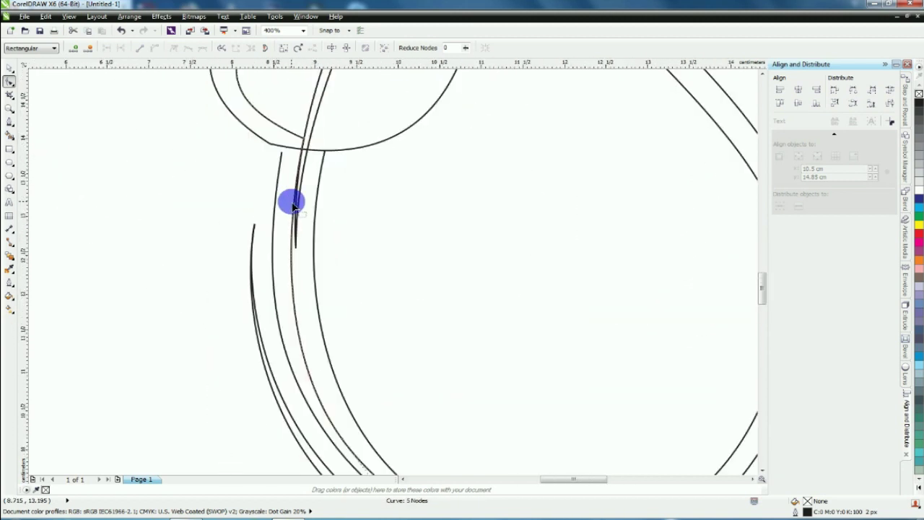
# - Adjust the handles at the vein's lower tip so both edges taper smoothly onto the new curve
pyautogui.scroll(-1, 292, 204)
pyautogui.scroll(2, 291, 218)
pyautogui.click(287, 256)
pyautogui.scroll(-1, 318, 260)
pyautogui.scroll(1, 298, 168)
pyautogui.moveTo(293, 180); pyautogui.dragTo(307, 180)
pyautogui.moveTo(287, 186); pyautogui.dragTo(297, 184)
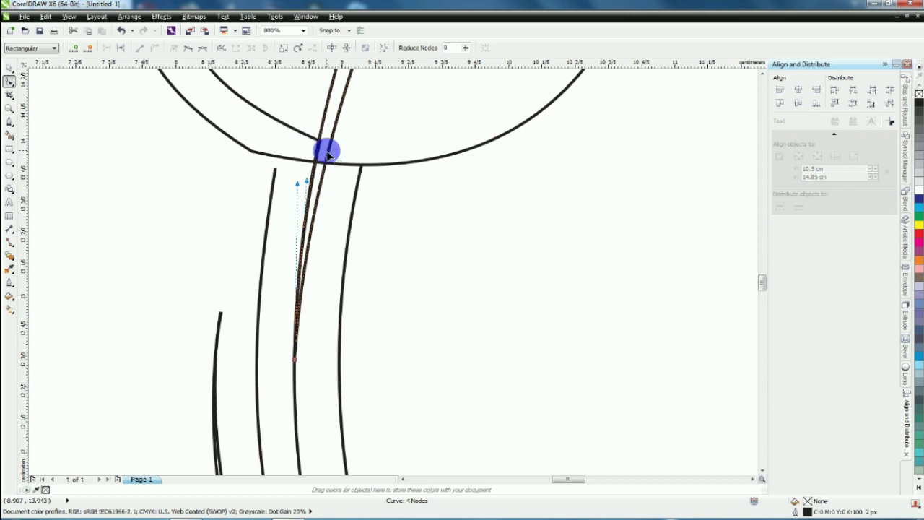
pyautogui.scroll(-1, 327, 155)
# - Rework the nodes along the leaf's base, moving one up and editing others near the arcs' upper ends
pyautogui.press('space')
pyautogui.click(121, 132)
pyautogui.press('F4')
pyautogui.click(10, 79)
pyautogui.scroll(2, 314, 308)
pyautogui.click(216, 256)
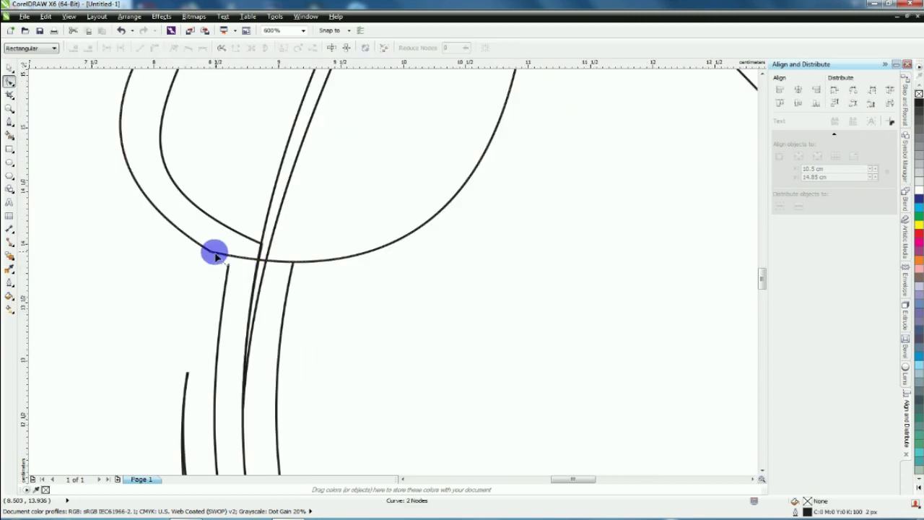
pyautogui.scroll(1, 216, 255)
pyautogui.moveTo(223, 264); pyautogui.dragTo(223, 242)
pyautogui.doubleClick(288, 255)
pyautogui.doubleClick(188, 237)
pyautogui.scroll(-3, 255, 271)
pyautogui.scroll(1, 226, 231)
pyautogui.click(293, 308)
pyautogui.moveTo(88, 286); pyautogui.dragTo(94, 275)
pyautogui.scroll(-1, 94, 305)
pyautogui.scroll(1, 95, 290)
pyautogui.hotkey('ctrl', 'z')
pyautogui.hotkey('ctrl', 'z')
# - Fine-tune the nodes at the leaf's base, using a cusp node, so the arcs' upper ends meet the outline
pyautogui.scroll(1, 270, 331)
pyautogui.scroll(1, 290, 321)
pyautogui.moveTo(276, 300); pyautogui.dragTo(275, 305)
pyautogui.click(345, 310)
pyautogui.press('c')
pyautogui.moveTo(345, 309); pyautogui.dragTo(344, 312)
pyautogui.moveTo(275, 306); pyautogui.dragTo(268, 305)
pyautogui.scroll(-2, 338, 305)
pyautogui.moveTo(171, 208); pyautogui.dragTo(169, 214)
pyautogui.click(9, 68)
pyautogui.click(125, 154)
pyautogui.press('F4')
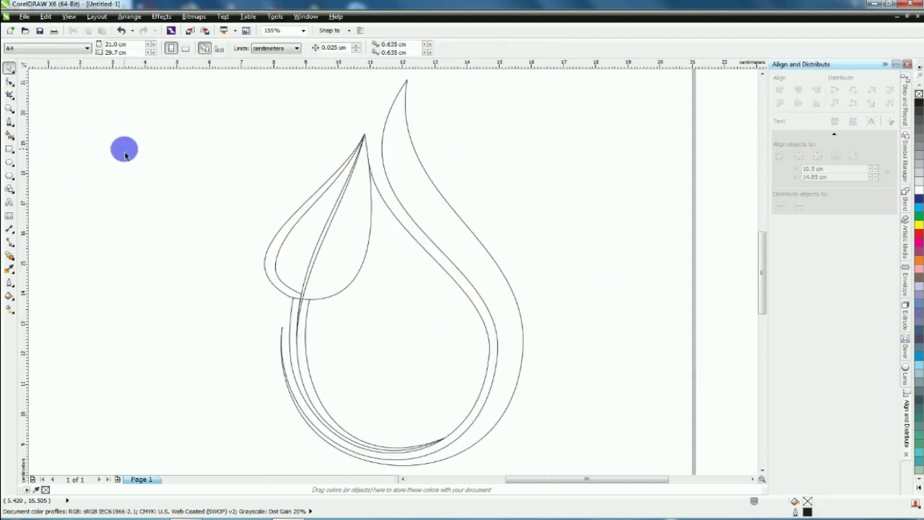
# - Draw a closed two-segment line about 0.65 cm wide and 4.1 cm high inside the leaf's right half and select its nodes
pyautogui.click(10, 124)
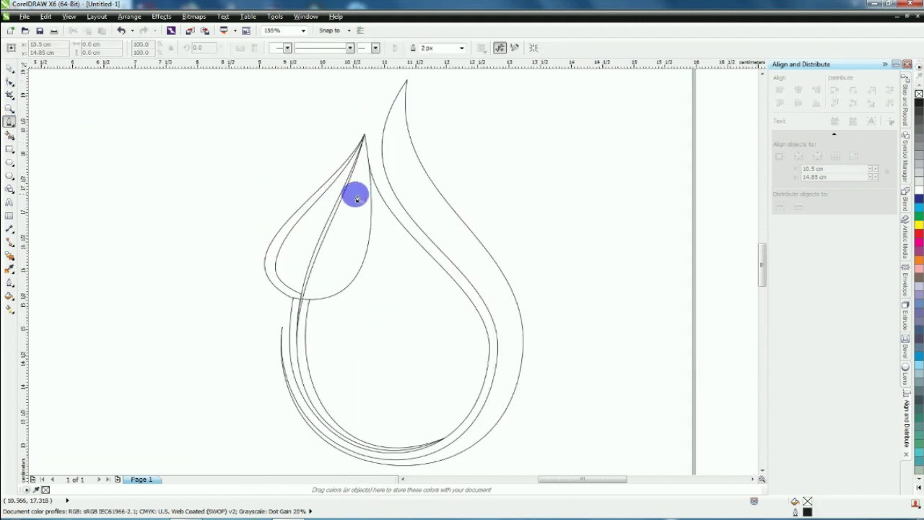
pyautogui.scroll(1, 355, 194)
pyautogui.click(374, 131)
pyautogui.doubleClick(332, 372)
pyautogui.click(376, 131)
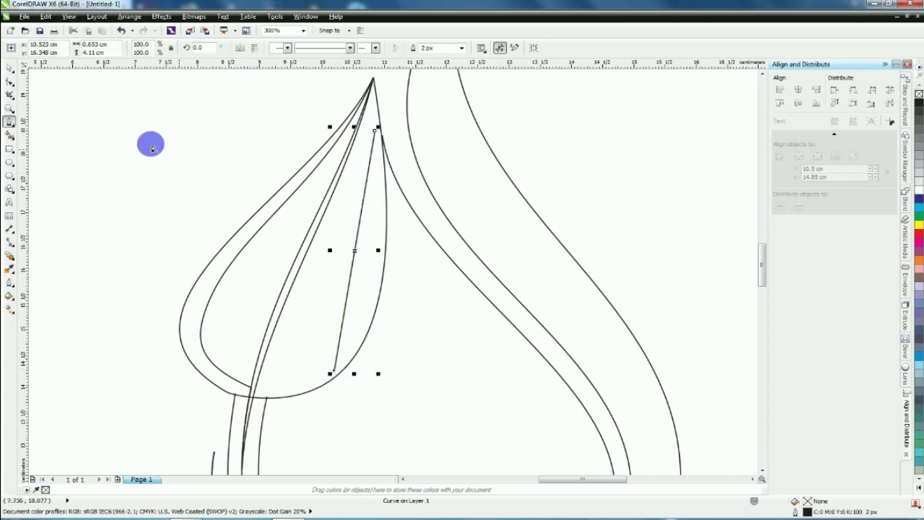
pyautogui.click(9, 82)
pyautogui.click(381, 137)
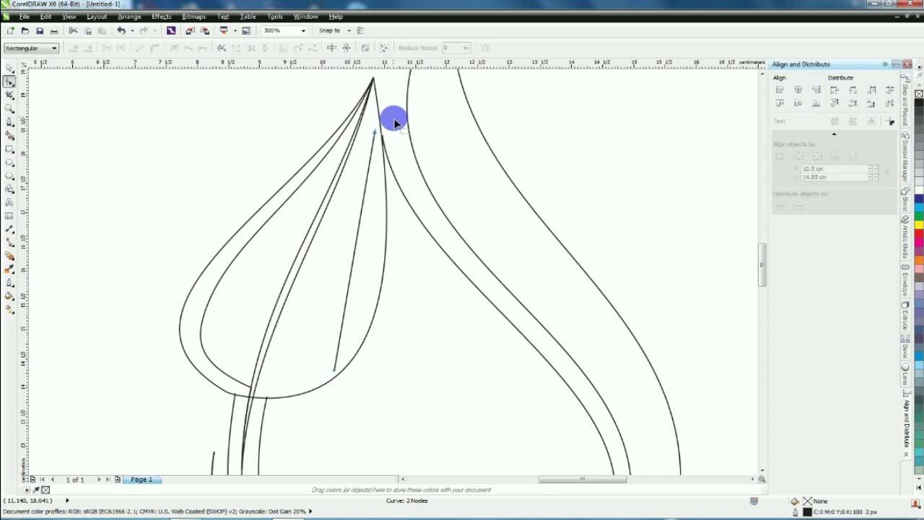
pyautogui.moveTo(358, 291); pyautogui.dragTo(316, 380)
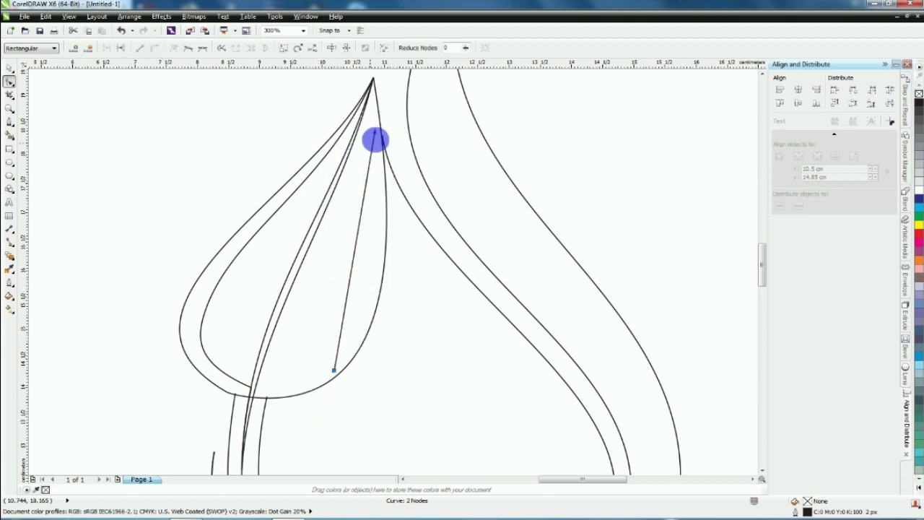
# - Bend both segments of the new shape to the right into a slim crescent following the leaf's right edge
pyautogui.moveTo(351, 283); pyautogui.dragTo(385, 314)
pyautogui.moveTo(395, 292); pyautogui.dragTo(394, 280)
pyautogui.scroll(-1, 397, 303)
pyautogui.moveTo(322, 345); pyautogui.dragTo(385, 291)
pyautogui.moveTo(365, 252); pyautogui.dragTo(371, 256)
pyautogui.scroll(1, 327, 436)
pyautogui.moveTo(345, 400); pyautogui.dragTo(332, 410)
pyautogui.moveTo(432, 157); pyautogui.dragTo(435, 247)
pyautogui.moveTo(433, 295); pyautogui.dragTo(455, 318)
pyautogui.scroll(-1, 449, 297)
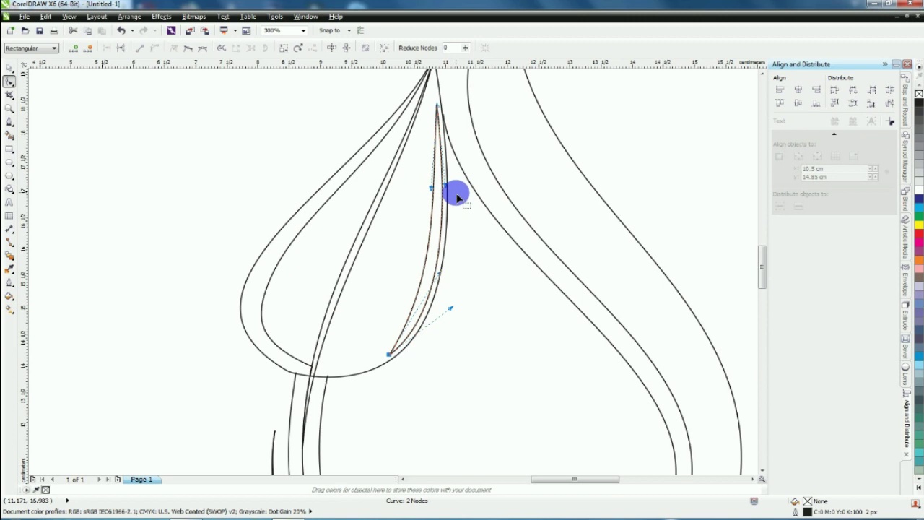
# - Refine the crescent's handles near both tips so its outer edge runs close and parallel to the leaf's edge
pyautogui.scroll(1, 448, 119)
pyautogui.moveTo(418, 257); pyautogui.dragTo(452, 215)
pyautogui.scroll(-1, 423, 372)
pyautogui.scroll(-1, 466, 238)
pyautogui.scroll(2, 404, 291)
pyautogui.scroll(-2, 431, 251)
pyautogui.scroll(2, 408, 333)
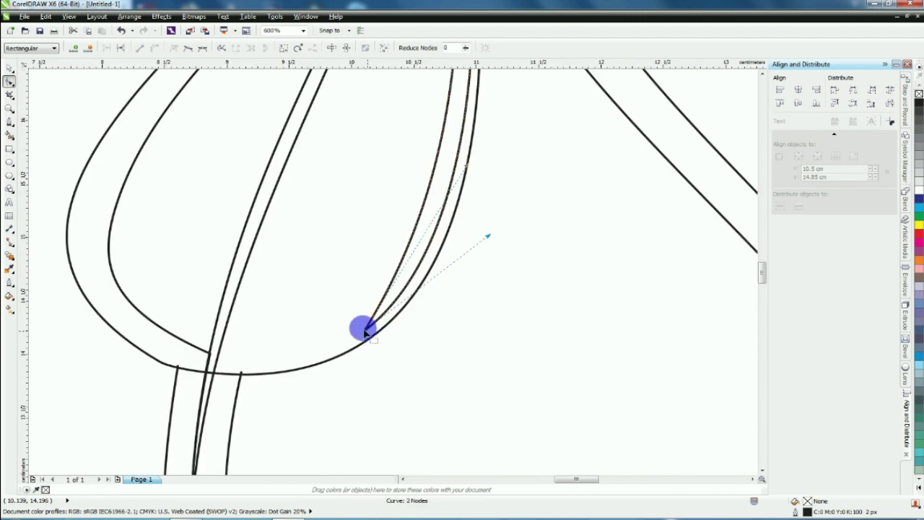
pyautogui.scroll(-1, 358, 325)
pyautogui.moveTo(399, 281); pyautogui.dragTo(390, 278)
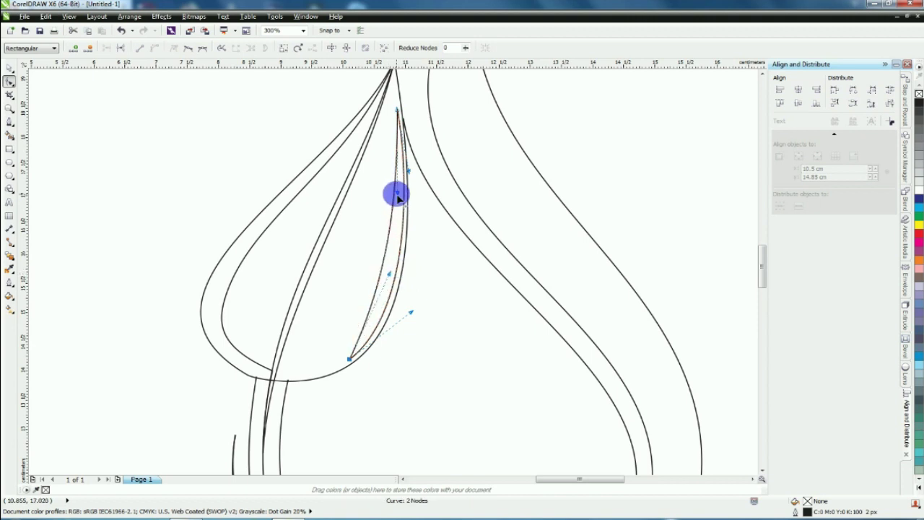
pyautogui.moveTo(411, 311); pyautogui.dragTo(411, 322)
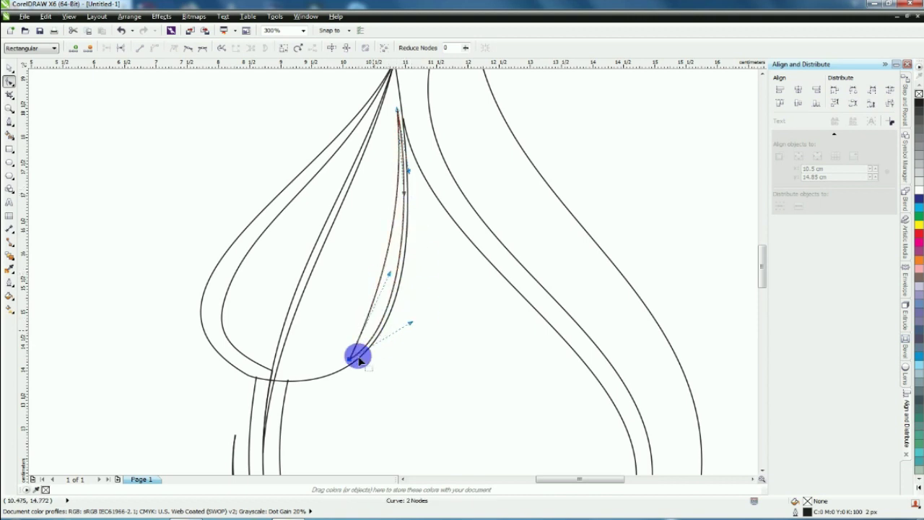
pyautogui.click(9, 68)
pyautogui.scroll(-1, 268, 156)
pyautogui.press('F4')
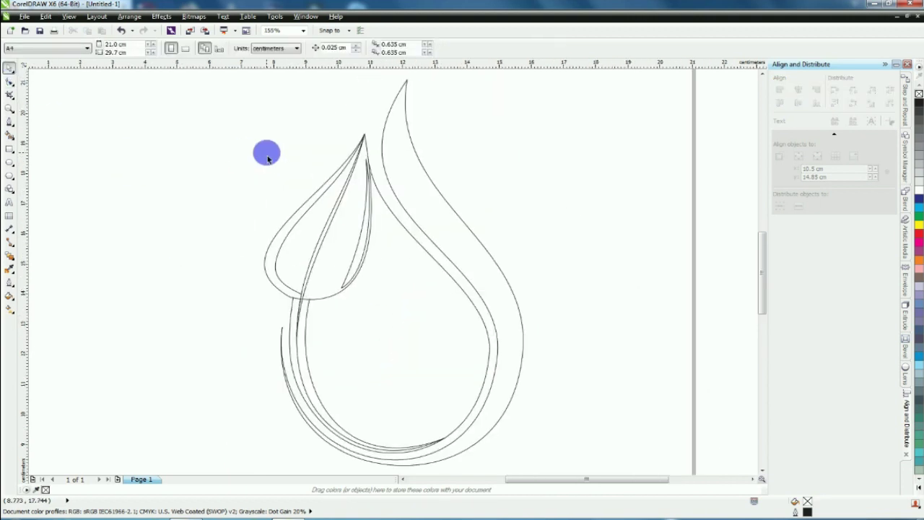
# - Adjust the vein's handles near its top and lower end so that it narrows towards the leaf's tip
pyautogui.click(9, 82)
pyautogui.click(332, 214)
pyautogui.scroll(1, 342, 199)
pyautogui.click(387, 80)
pyautogui.scroll(2, 374, 128)
pyautogui.moveTo(335, 228); pyautogui.dragTo(354, 248)
pyautogui.scroll(-2, 393, 179)
pyautogui.scroll(-1, 345, 314)
pyautogui.scroll(1, 316, 386)
pyautogui.moveTo(289, 424); pyautogui.dragTo(309, 438)
pyautogui.scroll(2, 339, 246)
pyautogui.moveTo(359, 283); pyautogui.dragTo(364, 293)
pyautogui.scroll(-2, 332, 293)
pyautogui.click(10, 67)
pyautogui.click(277, 177)
pyautogui.scroll(-1, 278, 178)
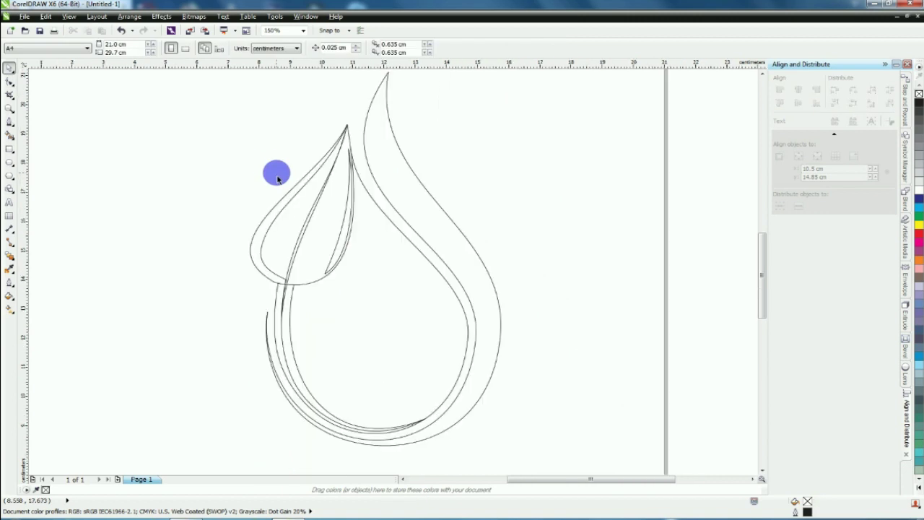
# - Stretch the crescent inside the leaf horizontally to 111% of its width, about 0.985 cm
pyautogui.press('F4')
pyautogui.press('F10')
pyautogui.click(293, 267)
pyautogui.moveTo(292, 267); pyautogui.dragTo(393, 278)
pyautogui.click(9, 68)
pyautogui.click(359, 230)
pyautogui.scroll(1, 434, 255)
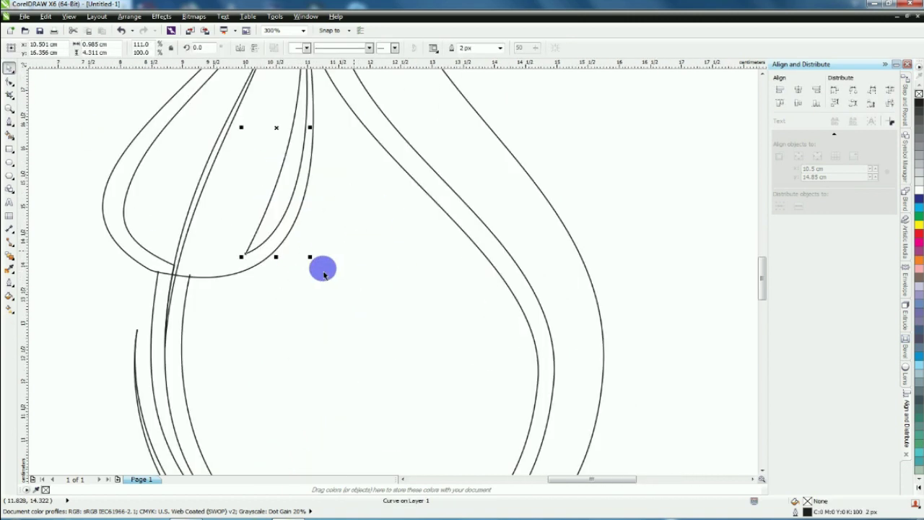
pyautogui.scroll(-1, 310, 217)
# - Bulge the leaf's right edge slightly outward around the crescent
pyautogui.click(9, 81)
pyautogui.scroll(1, 307, 239)
pyautogui.moveTo(312, 202); pyautogui.dragTo(318, 217)
pyautogui.scroll(-1, 317, 218)
pyautogui.click(9, 68)
pyautogui.click(101, 131)
pyautogui.press('F4')
# - Draw a closed three-node Pen shape about 3 cm wide and 4.6 cm high inside the swirl, with a curved bottom and right side
pyautogui.click(8, 151)
pyautogui.click(9, 137)
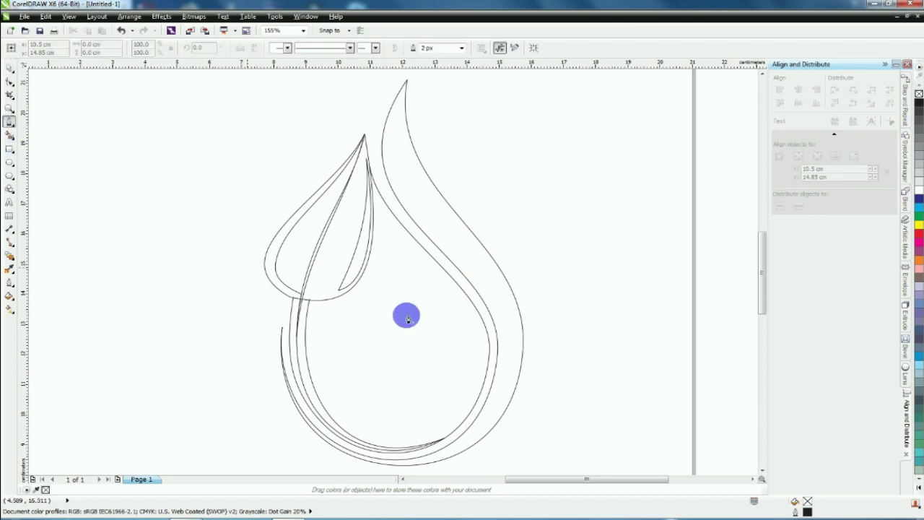
pyautogui.moveTo(450, 309)
pyautogui.mouseDown()
pyautogui.moveTo(450, 324)
pyautogui.moveTo(356, 417)
pyautogui.mouseUp()
pyautogui.click(355, 417)
pyautogui.moveTo(438, 429); pyautogui.dragTo(481, 380)
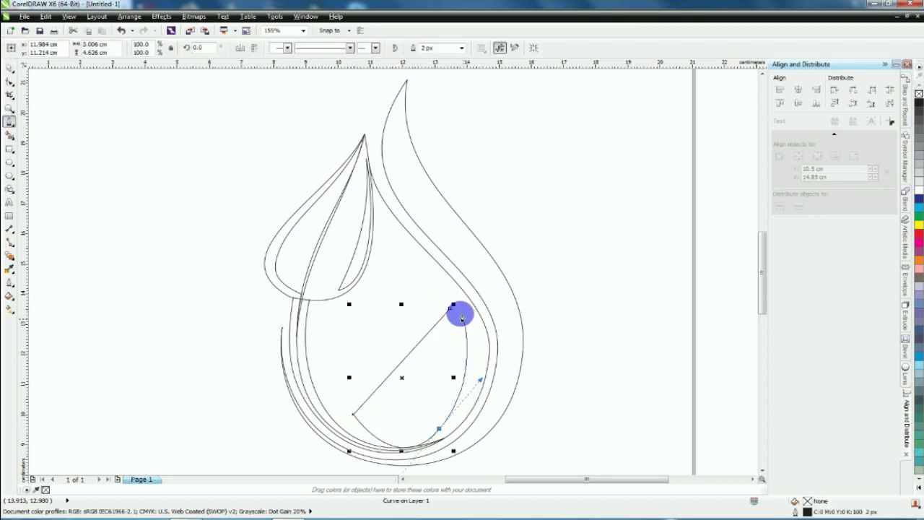
pyautogui.click(451, 309)
pyautogui.click(9, 81)
# - Reposition the new shape's lower nodes and adjust its bottom curve to follow the inner arc
pyautogui.scroll(-1, 421, 281)
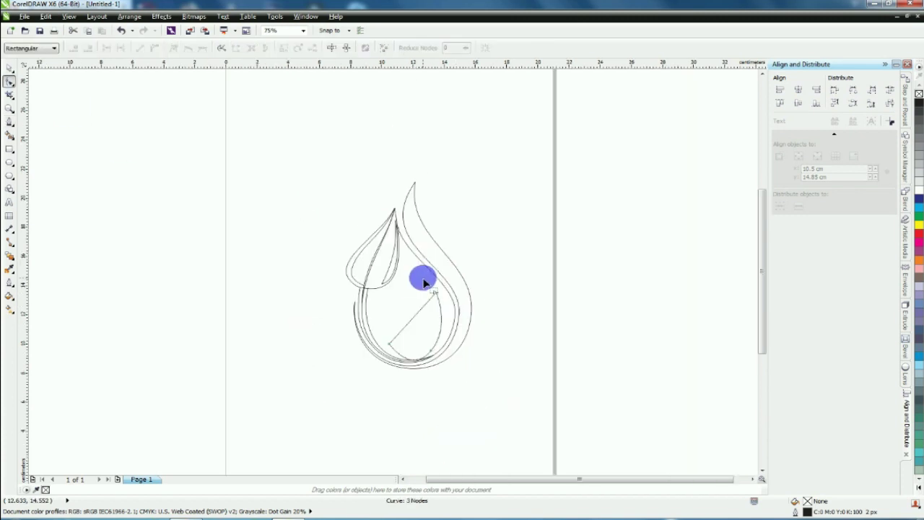
pyautogui.scroll(1, 423, 357)
pyautogui.moveTo(352, 326); pyautogui.dragTo(340, 321)
pyautogui.moveTo(435, 341); pyautogui.dragTo(448, 328)
pyautogui.moveTo(407, 376); pyautogui.dragTo(401, 376)
pyautogui.moveTo(447, 328); pyautogui.dragTo(445, 334)
pyautogui.click(341, 322)
pyautogui.moveTo(344, 324); pyautogui.dragTo(346, 336)
# - Convert the shape's straight upper edge to a curve, make its left node a cusp, and bend the edge into an S-curve
pyautogui.click(389, 276)
pyautogui.click(153, 47)
pyautogui.moveTo(376, 288); pyautogui.dragTo(320, 270)
pyautogui.hotkey('ctrl', 'z')
pyautogui.click(340, 321)
pyautogui.click(174, 49)
pyautogui.moveTo(413, 255); pyautogui.dragTo(440, 271)
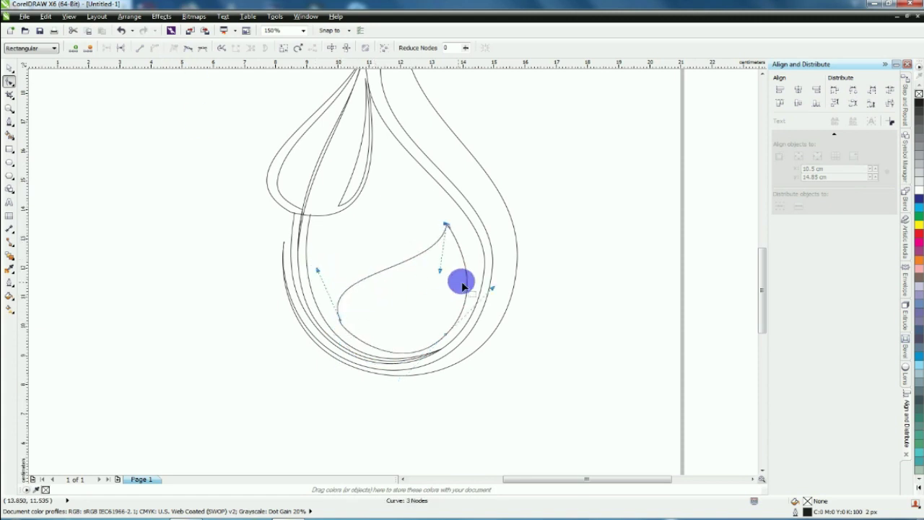
# - Adjust the handles along the drop shape's right side so it follows the swirl's inner edge more closely
pyautogui.scroll(1, 447, 225)
pyautogui.moveTo(441, 228); pyautogui.dragTo(440, 212)
pyautogui.scroll(-1, 498, 264)
pyautogui.moveTo(521, 298); pyautogui.dragTo(528, 295)
pyautogui.moveTo(474, 229); pyautogui.dragTo(474, 219)
pyautogui.moveTo(528, 296); pyautogui.dragTo(533, 294)
pyautogui.click(571, 290)
# - Reposition the drop shape's lower-left and lower-right nodes and adjust their handles to follow the inner arc
pyautogui.click(367, 333)
pyautogui.scroll(1, 382, 346)
pyautogui.moveTo(364, 335); pyautogui.dragTo(339, 310)
pyautogui.moveTo(294, 209); pyautogui.dragTo(294, 187)
pyautogui.moveTo(356, 334); pyautogui.dragTo(354, 336)
pyautogui.moveTo(565, 346); pyautogui.dragTo(572, 338)
pyautogui.moveTo(691, 236); pyautogui.dragTo(680, 231)
pyautogui.scroll(-1, 501, 244)
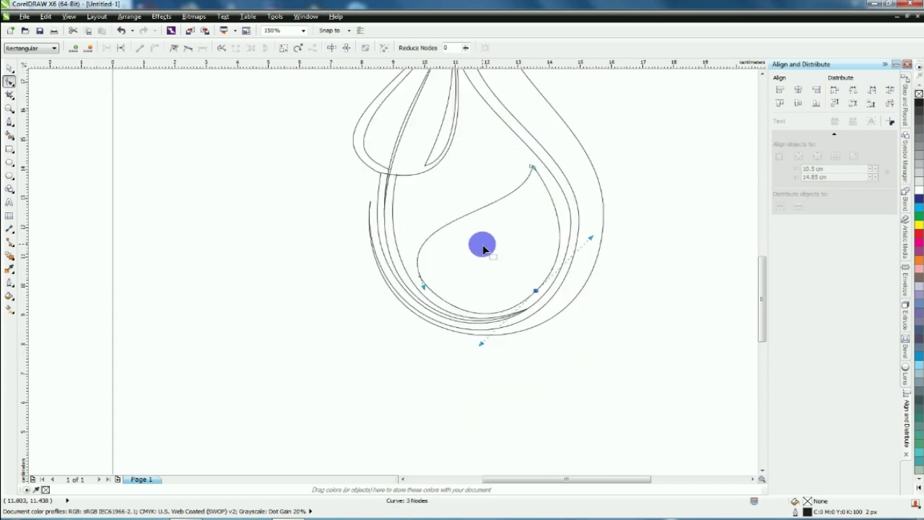
# - Reshape the drop shape's upper S-curve by adjusting the handles at its left and top nodes
pyautogui.click(421, 276)
pyautogui.moveTo(398, 215); pyautogui.dragTo(397, 202)
pyautogui.moveTo(525, 212); pyautogui.dragTo(512, 257)
pyautogui.click(9, 69)
pyautogui.click(214, 171)
pyautogui.scroll(-1, 214, 170)
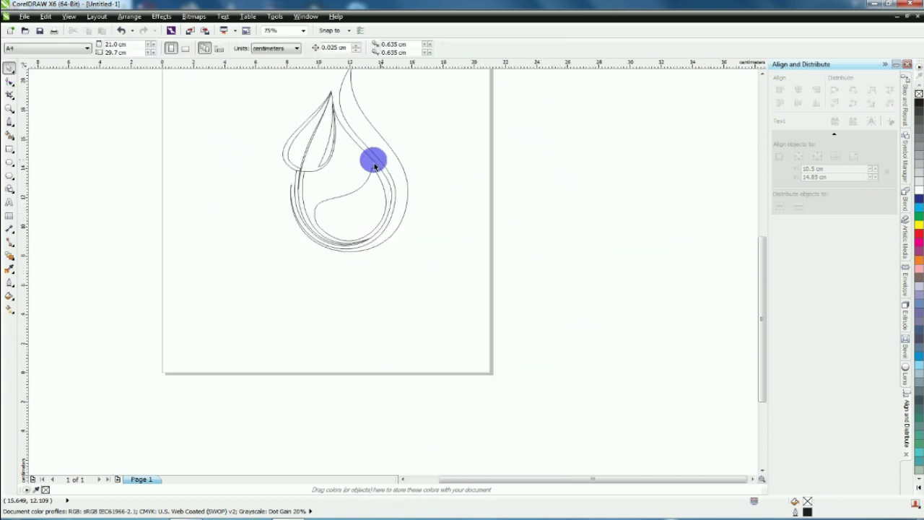
pyautogui.press('F4')
# - Rework the nodes on the right side of the swirl's inner edge for a smooth contour
pyautogui.click(499, 353)
pyautogui.click(8, 85)
pyautogui.scroll(2, 496, 348)
pyautogui.click(488, 305)
pyautogui.scroll(1, 487, 305)
pyautogui.scroll(-1, 476, 318)
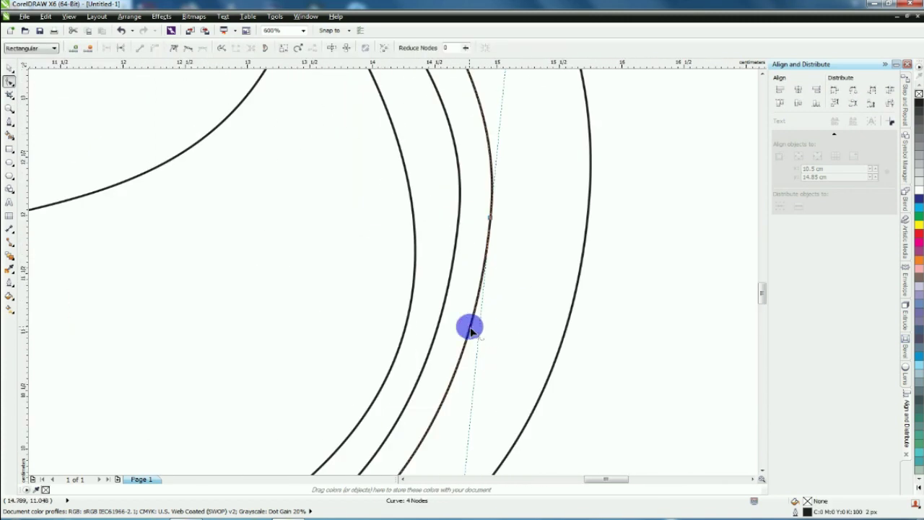
pyautogui.doubleClick(470, 326)
pyautogui.scroll(-1, 494, 329)
pyautogui.doubleClick(490, 229)
pyautogui.click(492, 273)
pyautogui.doubleClick(493, 273)
pyautogui.scroll(-1, 533, 299)
pyautogui.doubleClick(508, 311)
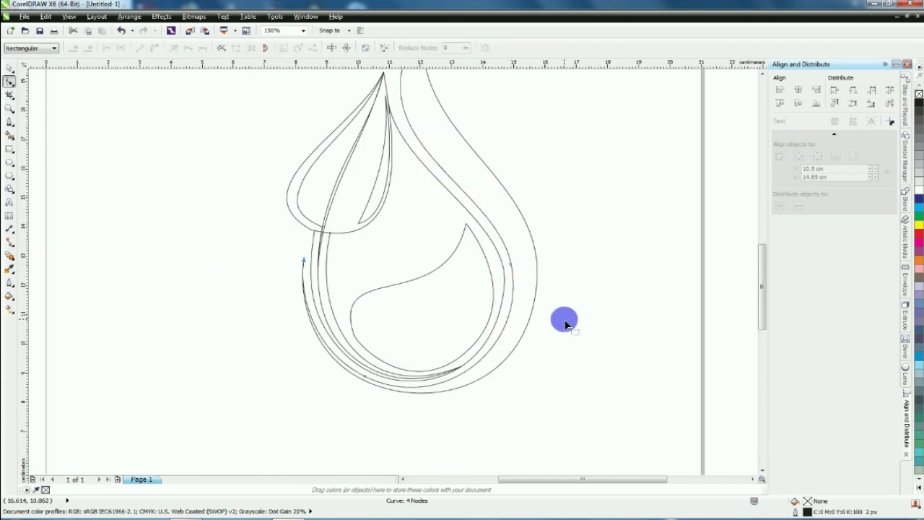
# - Refine the node placement on the right side of the swirl's outer edge
pyautogui.doubleClick(537, 260)
pyautogui.scroll(1, 506, 288)
pyautogui.scroll(-1, 498, 263)
pyautogui.scroll(2, 452, 385)
pyautogui.scroll(1, 516, 363)
pyautogui.click(522, 316)
pyautogui.moveTo(521, 315); pyautogui.dragTo(502, 294)
pyautogui.scroll(2, 519, 311)
pyautogui.scroll(-4, 502, 298)
pyautogui.click(9, 69)
pyautogui.click(288, 281)
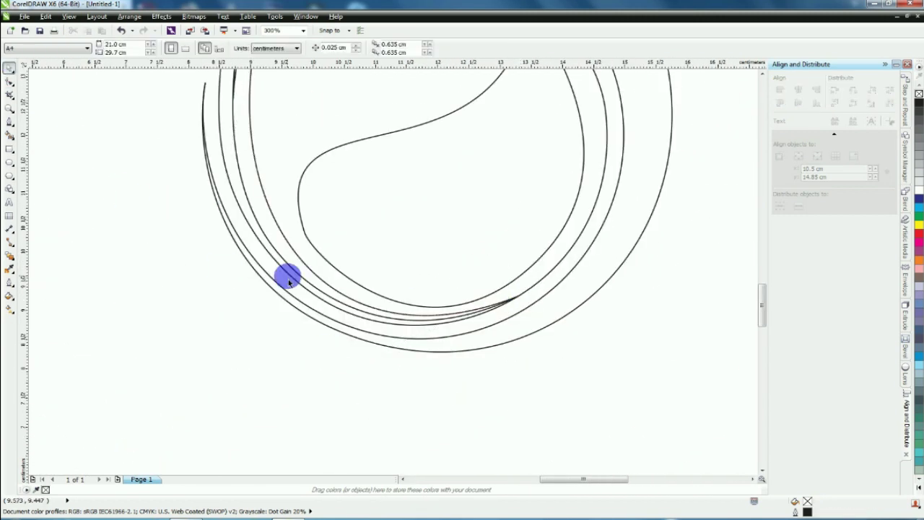
pyautogui.press('F4')
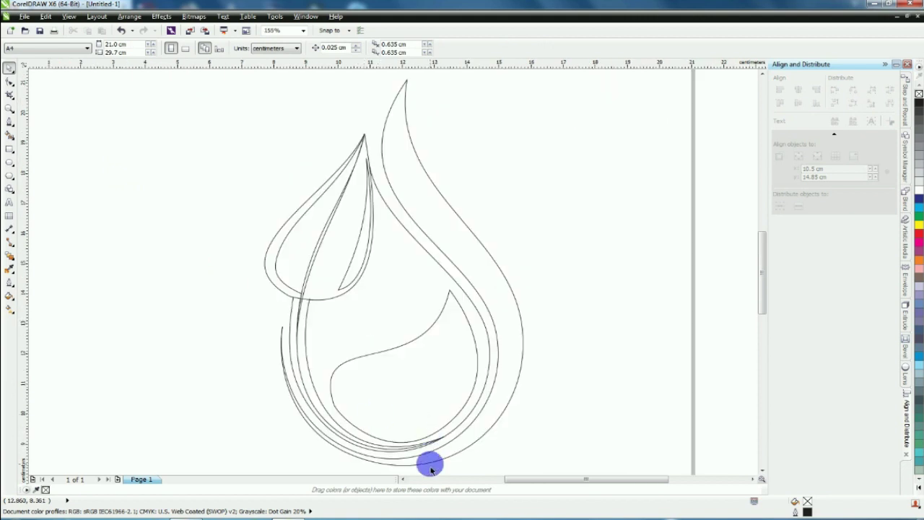
# - Examine the nodes and handles along the bottom of the swirl's outer edge
pyautogui.click(430, 465)
pyautogui.click(9, 82)
pyautogui.click(348, 453)
pyautogui.scroll(4, 343, 470)
pyautogui.scroll(-4, 407, 318)
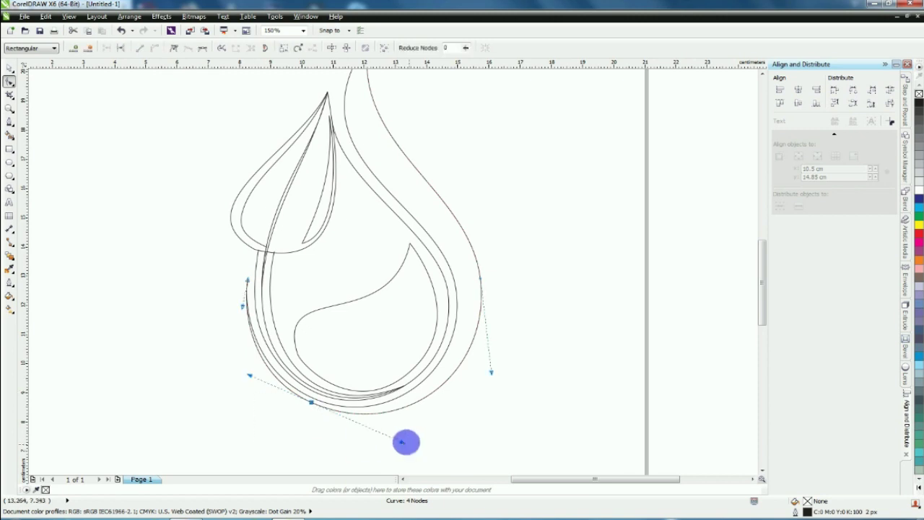
pyautogui.click(9, 67)
pyautogui.click(84, 196)
pyautogui.press('F4')
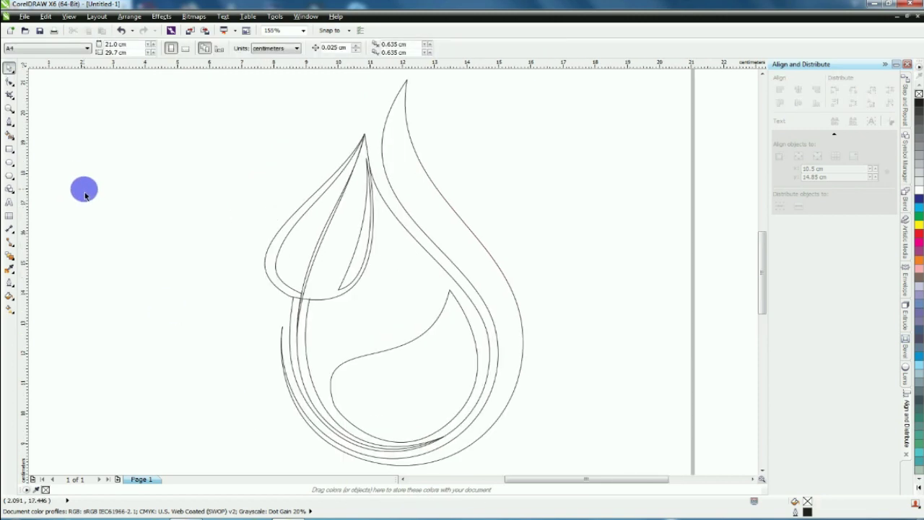
# - Draw a straight Pen line about 3.2 cm wide and 9.8 cm high from near the swirl's tip to its outer right edge
pyautogui.click(356, 359)
pyautogui.press('F5')
pyautogui.click(421, 85)
pyautogui.click(526, 376)
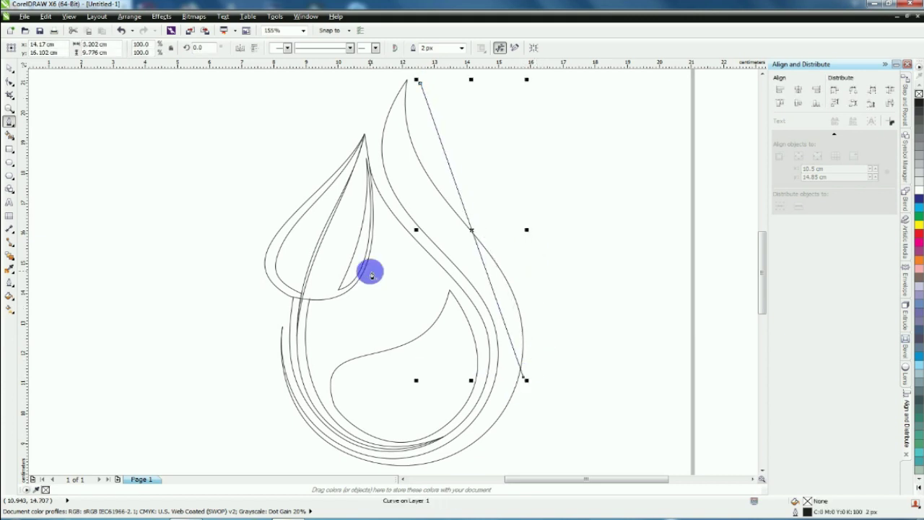
pyautogui.click(12, 83)
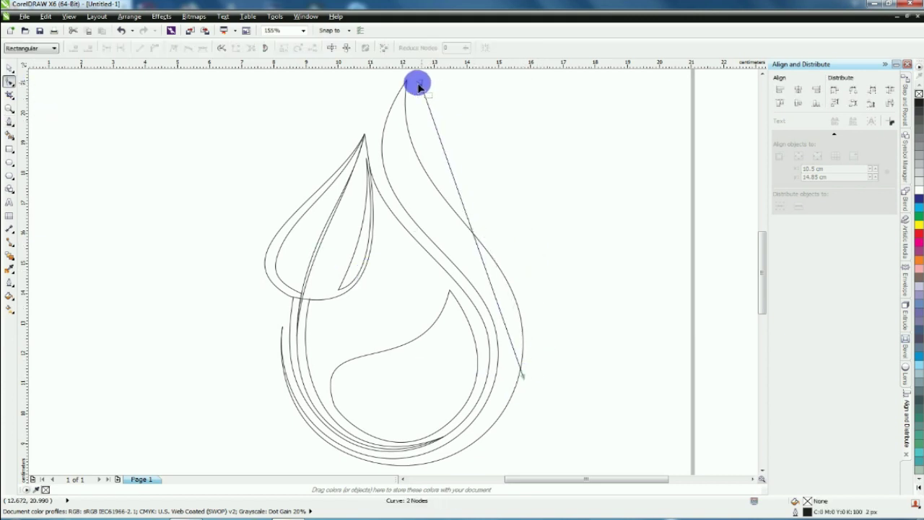
# - Place the new line's ends exactly on the swirl's tip and its outer right edge
pyautogui.moveTo(421, 84); pyautogui.dragTo(407, 79)
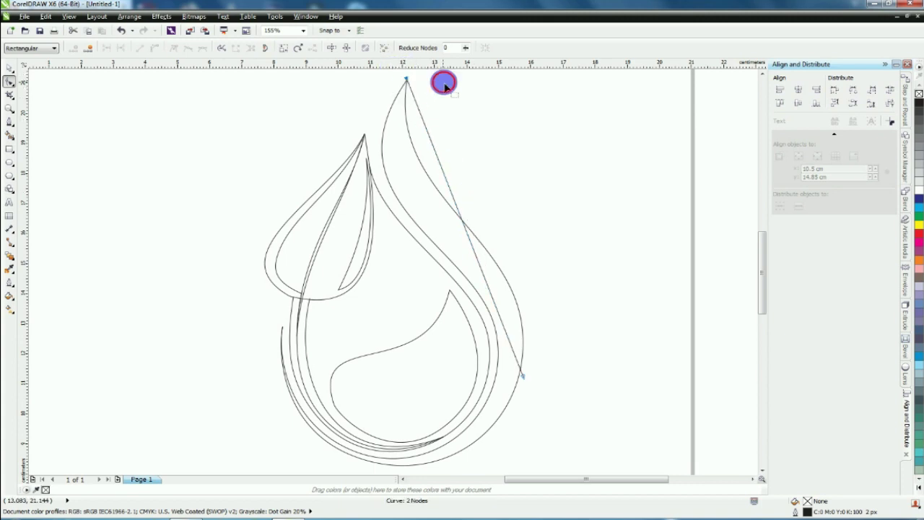
pyautogui.click(607, 209)
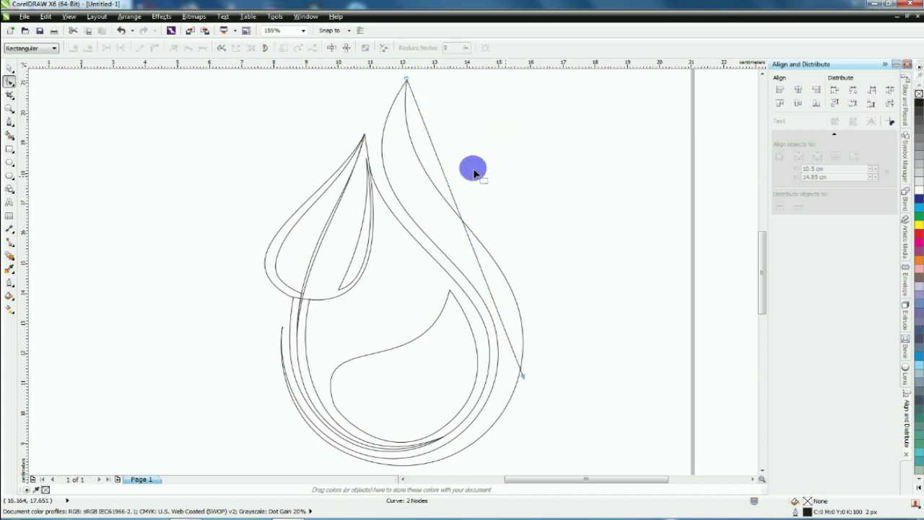
pyautogui.scroll(2, 406, 79)
pyautogui.click(397, 82)
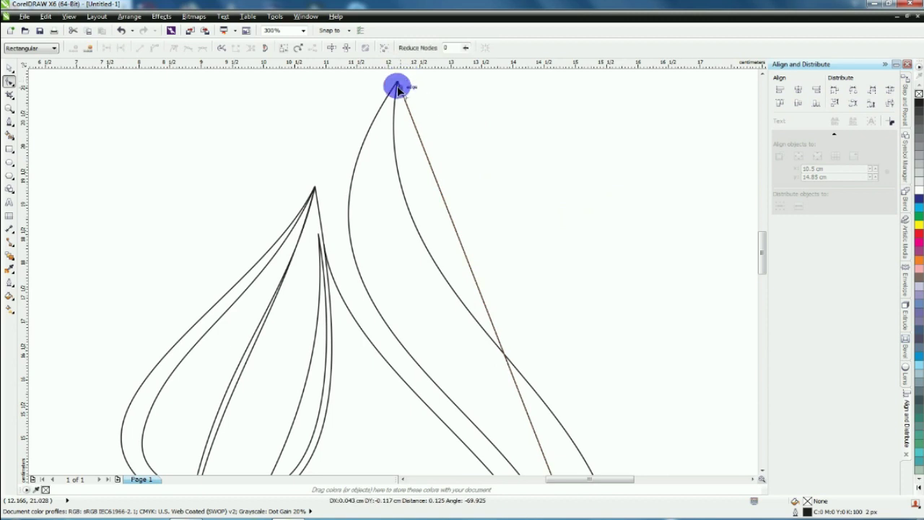
pyautogui.scroll(-4, 419, 94)
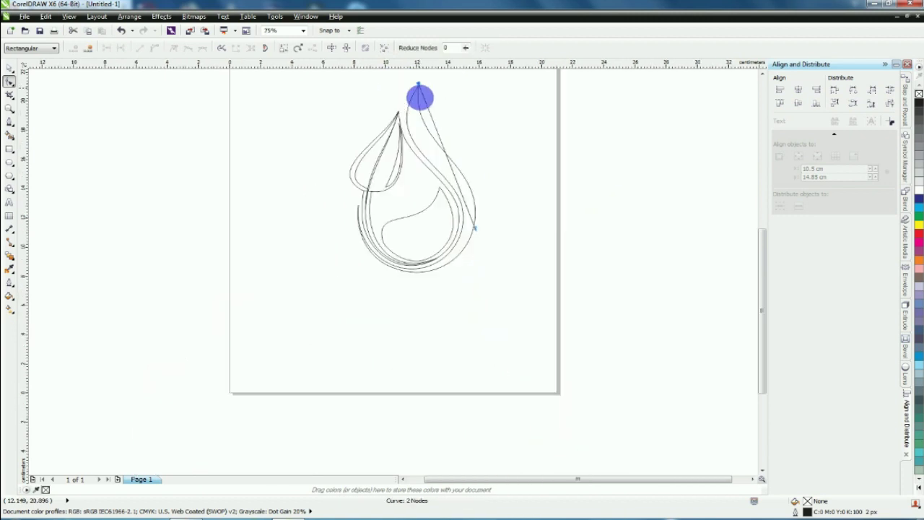
pyautogui.scroll(4, 477, 231)
pyautogui.moveTo(474, 227); pyautogui.dragTo(471, 227)
pyautogui.scroll(-4, 473, 230)
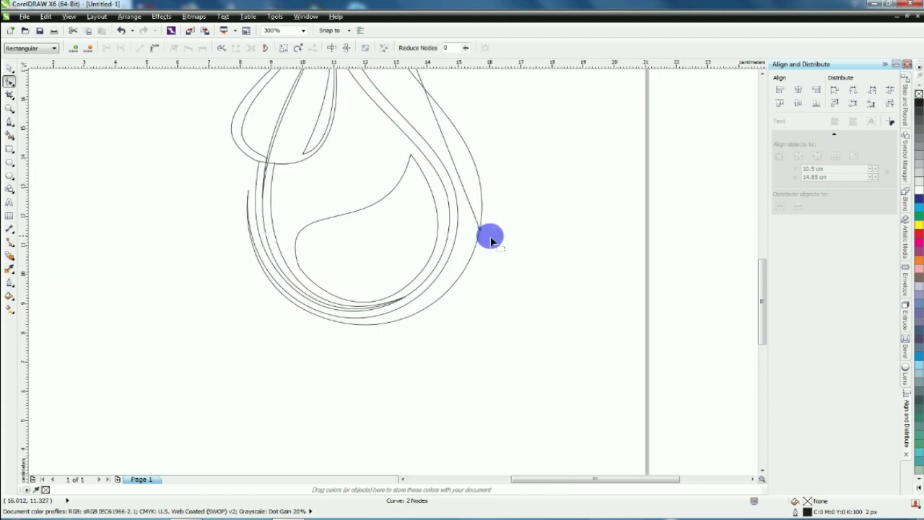
# - Convert the line to a curve and bend it into an S-curve running just inside the swirl's outer edge
pyautogui.click(153, 49)
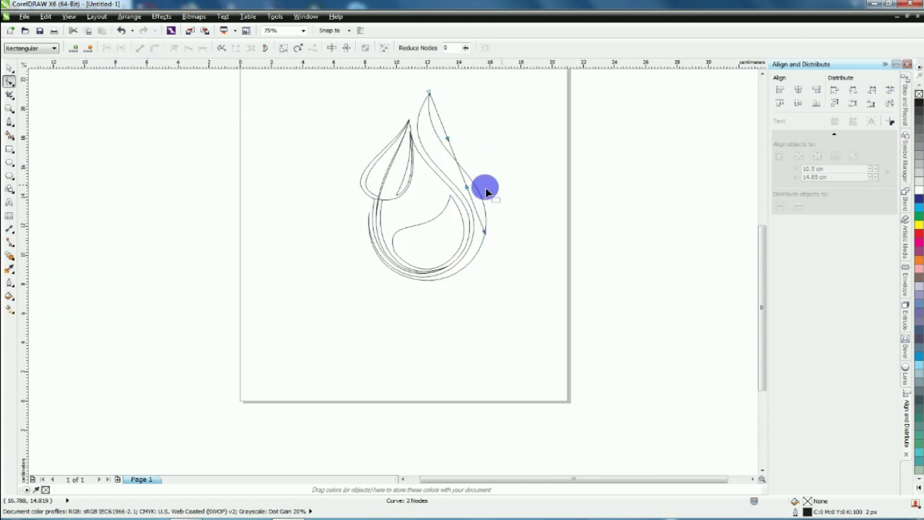
pyautogui.scroll(2, 442, 200)
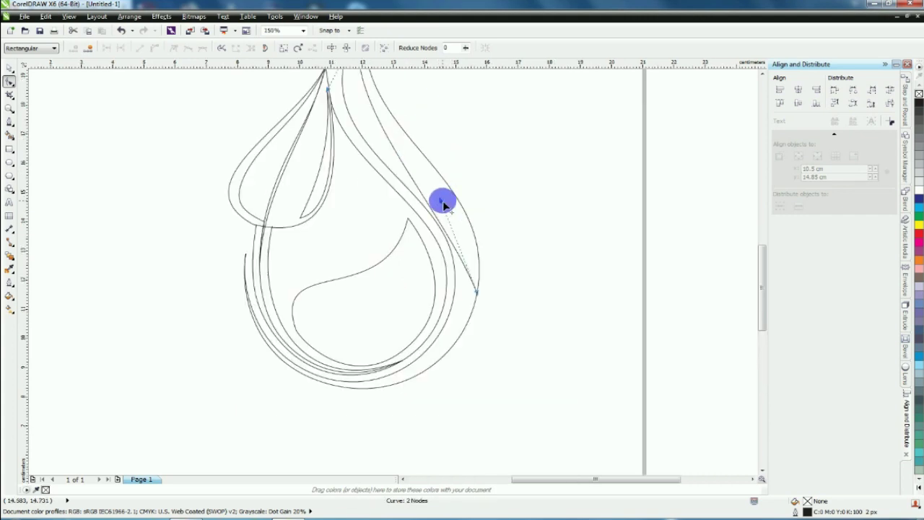
pyautogui.scroll(2, 445, 113)
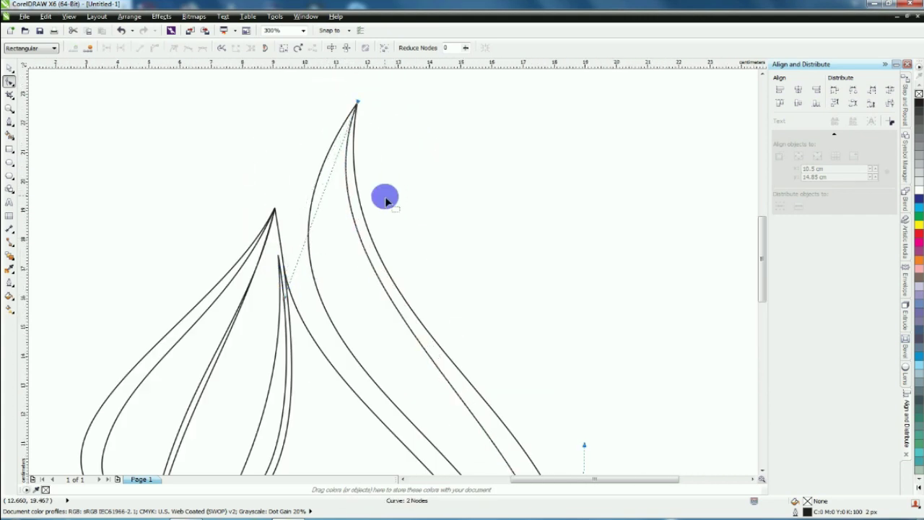
pyautogui.scroll(-2, 384, 195)
pyautogui.moveTo(487, 309); pyautogui.dragTo(495, 318)
pyautogui.moveTo(333, 232); pyautogui.dragTo(322, 258)
pyautogui.moveTo(494, 304); pyautogui.dragTo(494, 304)
pyautogui.click(415, 228)
pyautogui.press('F4')
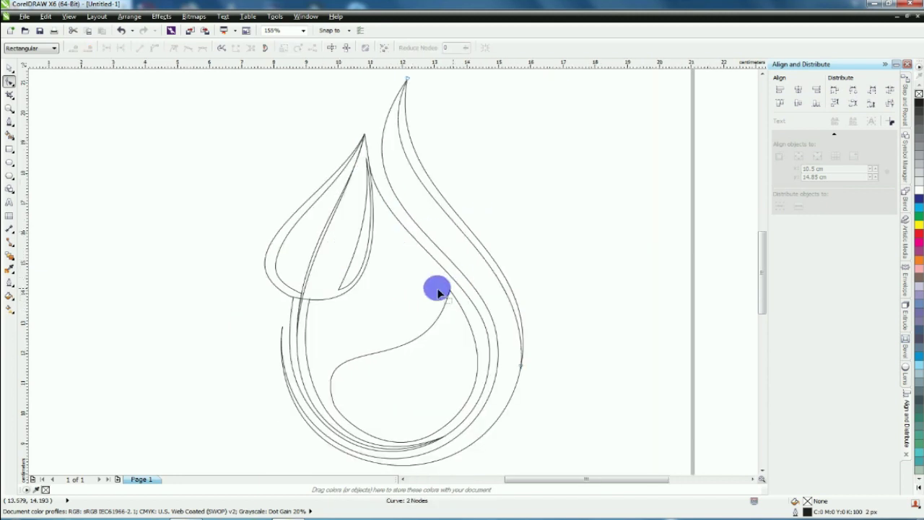
pyautogui.click(11, 73)
pyautogui.click(129, 169)
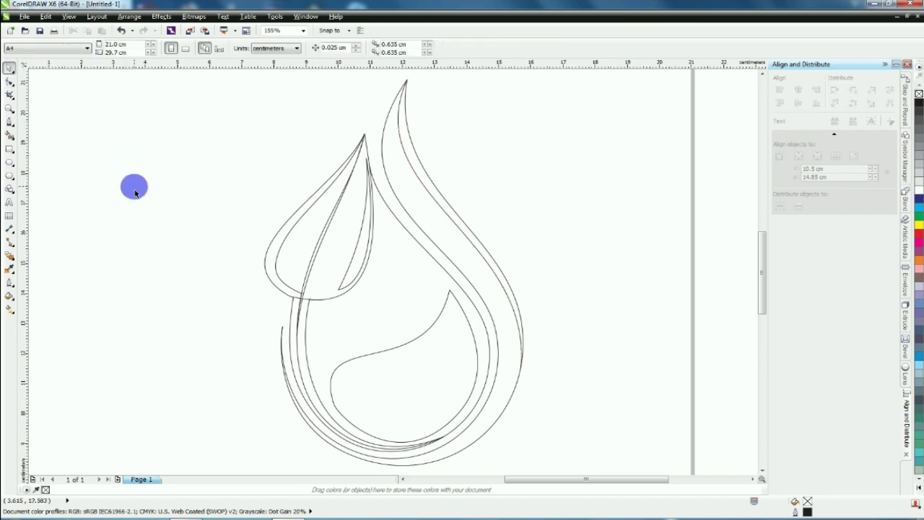
# - Draw a straight Pen line about 3 cm wide and 11.3 cm high from near the swirl's tip to its lower right band
pyautogui.click(10, 129)
pyautogui.click(393, 80)
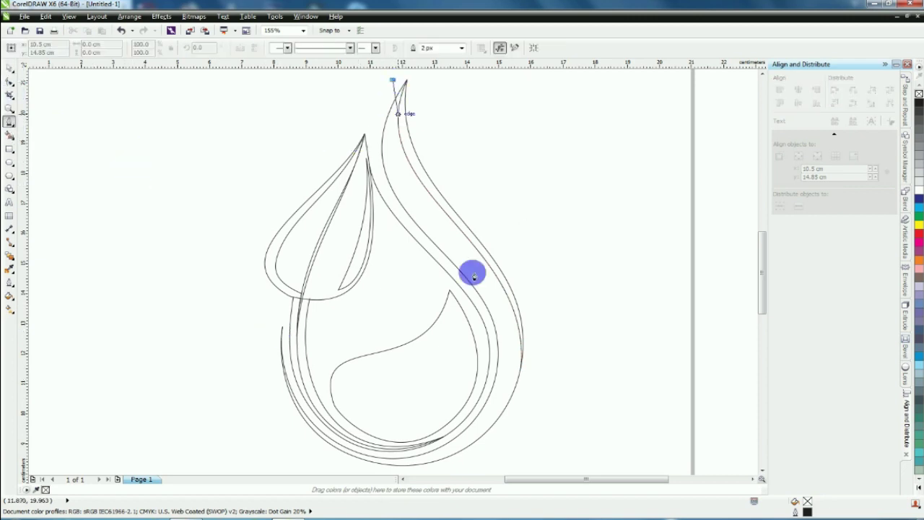
pyautogui.click(488, 419)
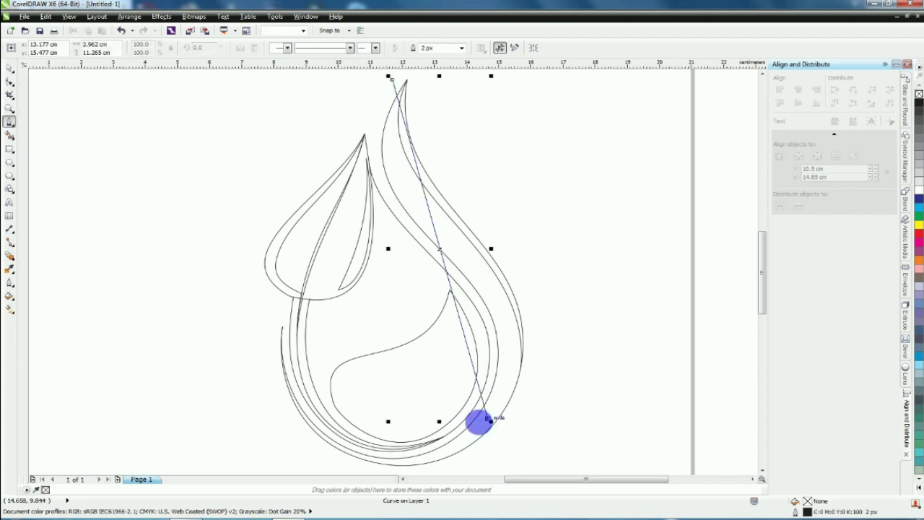
# - Move the second line's ends onto the swirl's tip and the lower right of its inner edge
pyautogui.click(11, 81)
pyautogui.click(391, 81)
pyautogui.moveTo(393, 84); pyautogui.dragTo(407, 79)
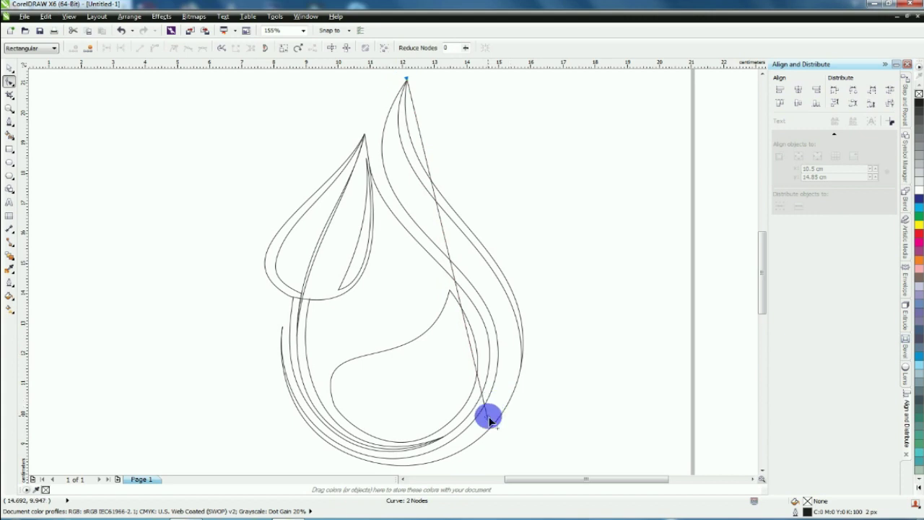
pyautogui.moveTo(489, 419); pyautogui.dragTo(480, 419)
pyautogui.scroll(4, 481, 424)
pyautogui.scroll(-2, 483, 426)
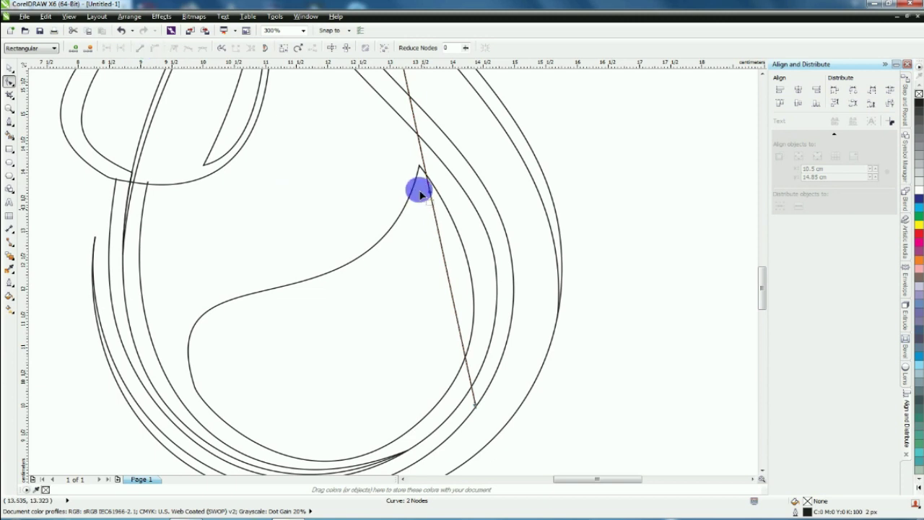
# - Bend the second line into an S-curve running through the swirl's band just outside its inner edge
pyautogui.moveTo(431, 192); pyautogui.dragTo(630, 250)
pyautogui.scroll(-2, 577, 249)
pyautogui.scroll(1, 535, 159)
pyautogui.moveTo(508, 232); pyautogui.dragTo(413, 241)
pyautogui.moveTo(628, 369); pyautogui.dragTo(652, 322)
pyautogui.moveTo(415, 242); pyautogui.dragTo(408, 249)
pyautogui.moveTo(652, 322); pyautogui.dragTo(657, 301)
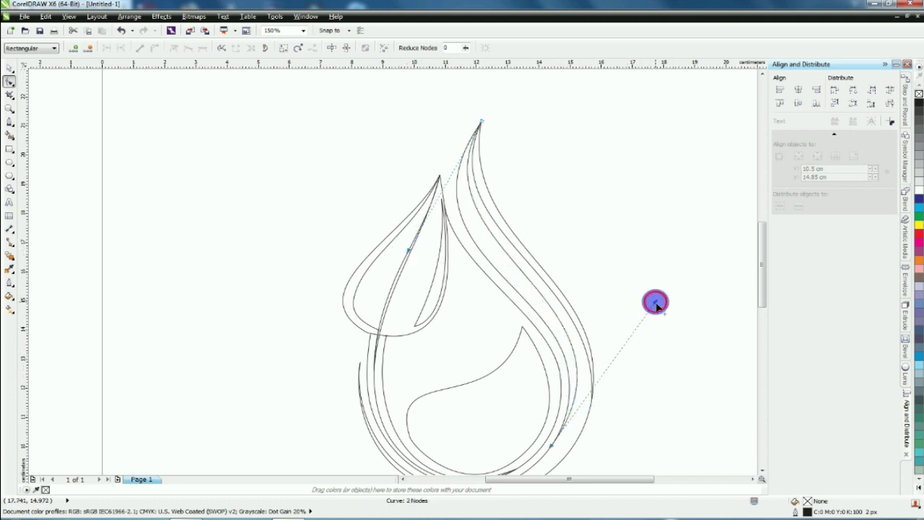
pyautogui.scroll(-2, 561, 335)
pyautogui.scroll(2, 562, 332)
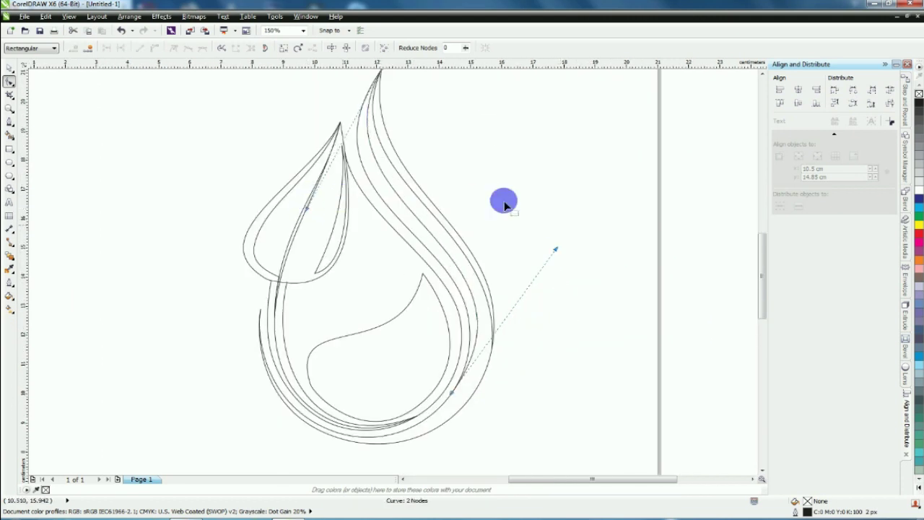
pyautogui.click(10, 68)
pyautogui.click(123, 140)
pyautogui.press('F4')
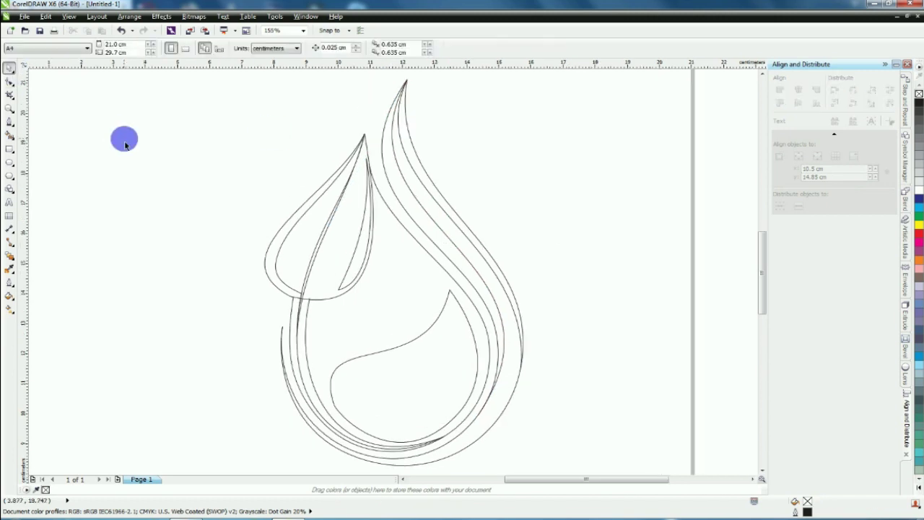
# - Create a Smart Fill object from the swirl's inner band and color it dark blue (C100 M100 Y0 K0)
pyautogui.click(10, 135)
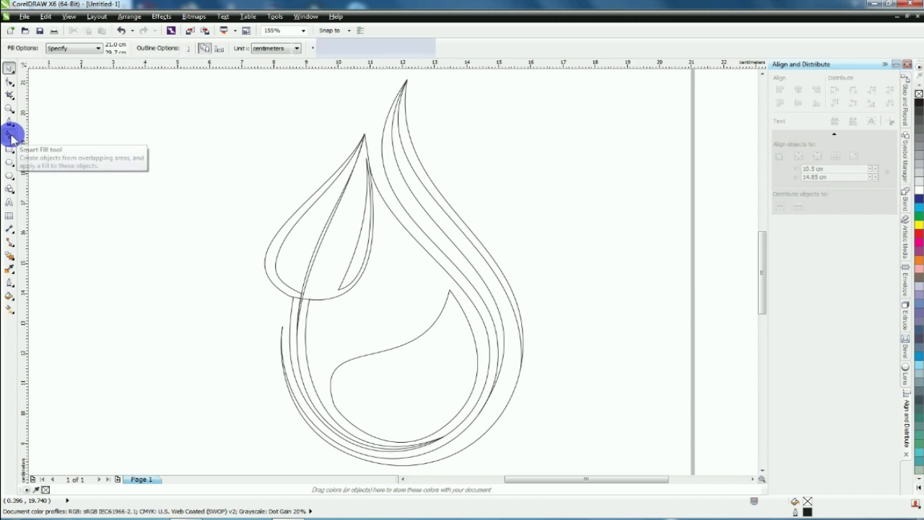
pyautogui.click(391, 154)
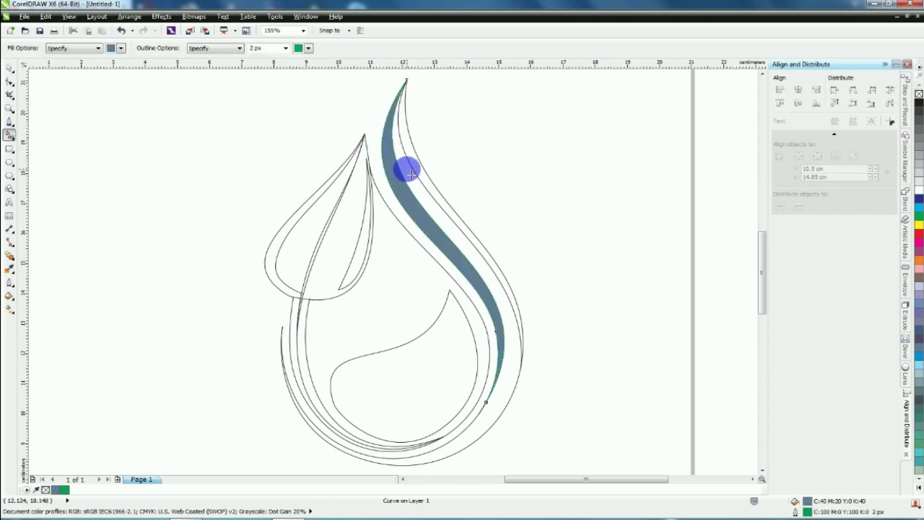
pyautogui.click(919, 199)
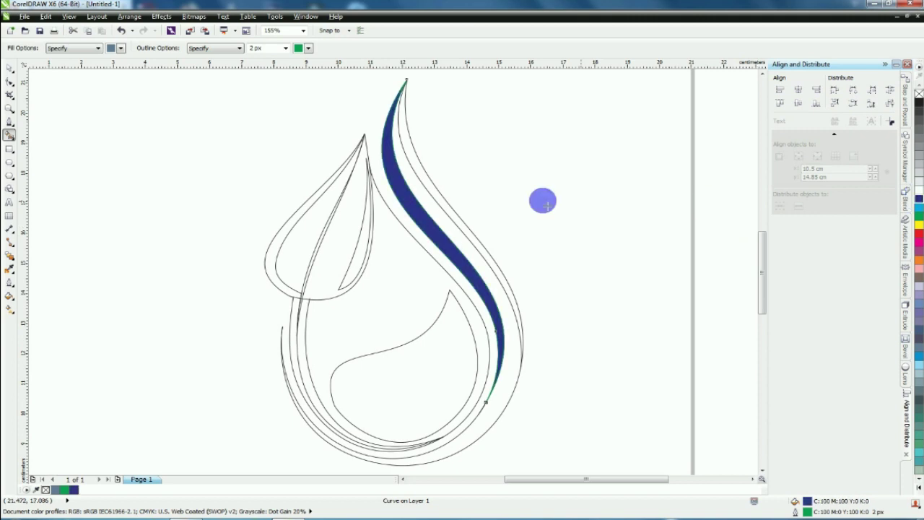
# - Smart-fill the swirl's wide middle band in cyan and its narrow outer band in dark blue (C100 M100 Y0 K0)
pyautogui.click(445, 221)
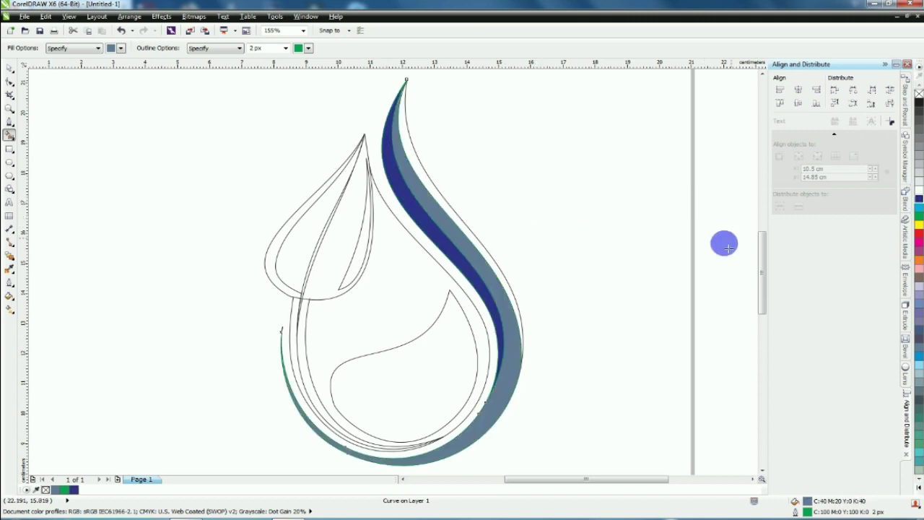
pyautogui.click(920, 208)
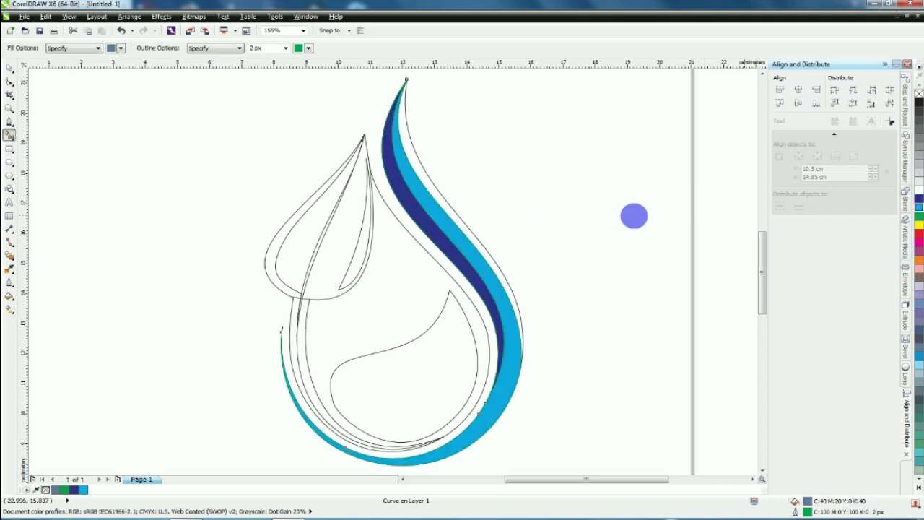
pyautogui.click(452, 211)
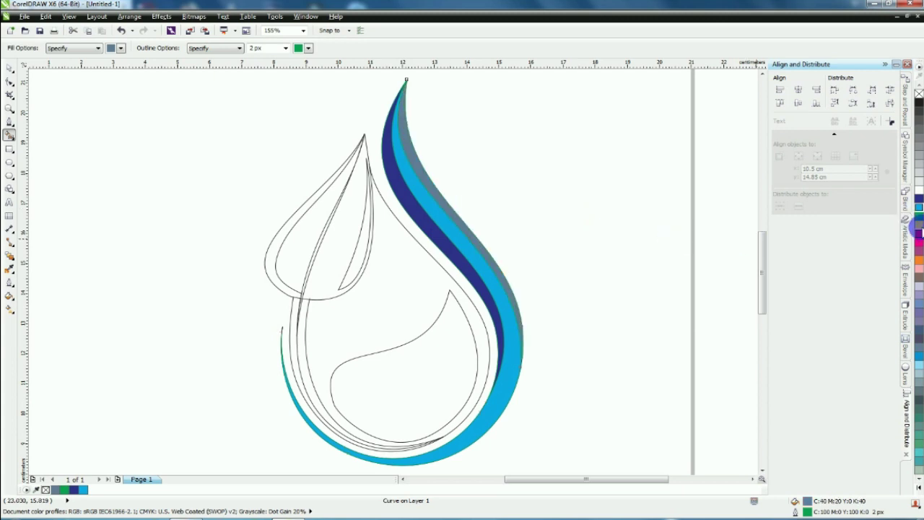
pyautogui.click(918, 196)
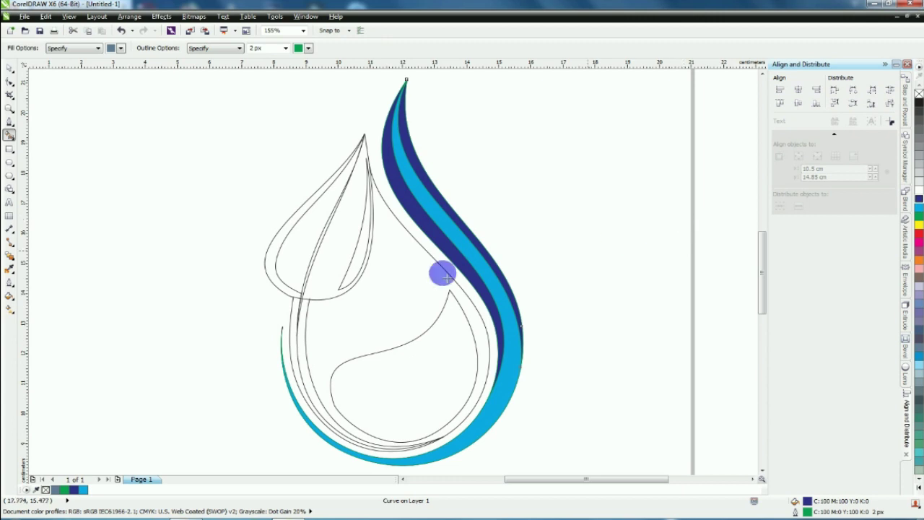
# - Smart-fill the inner drop shape and color it cyan (C100 M0 Y0 K0)
pyautogui.click(441, 340)
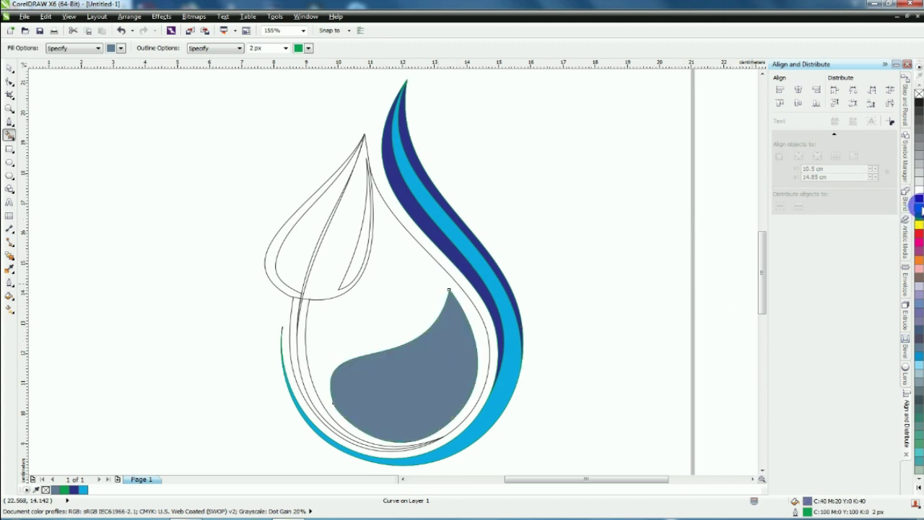
pyautogui.click(919, 207)
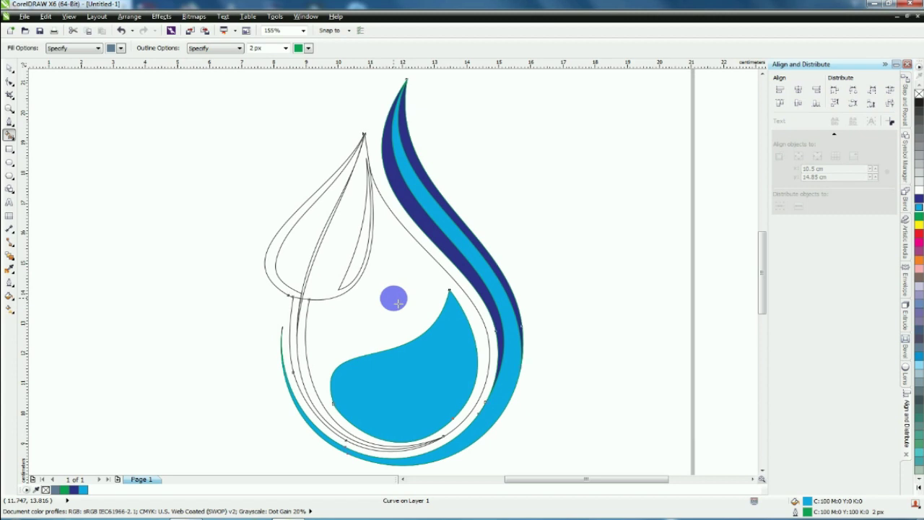
pyautogui.click(397, 303)
pyautogui.hotkey('ctrl', 'z')
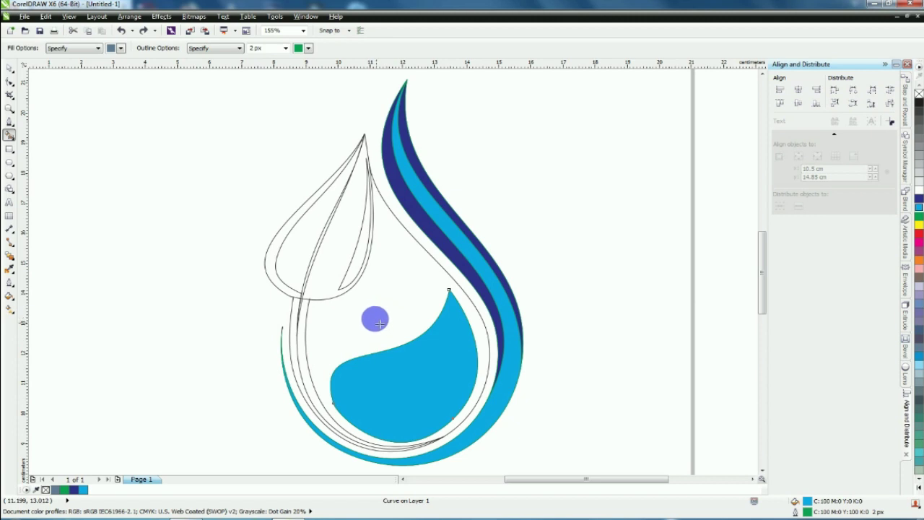
# - Smart-fill the leaf's right crescent in slate blue (C40 M20 Y0 K40) and its left outer band in dark blue (C100 M100 Y0 K0)
pyautogui.click(355, 269)
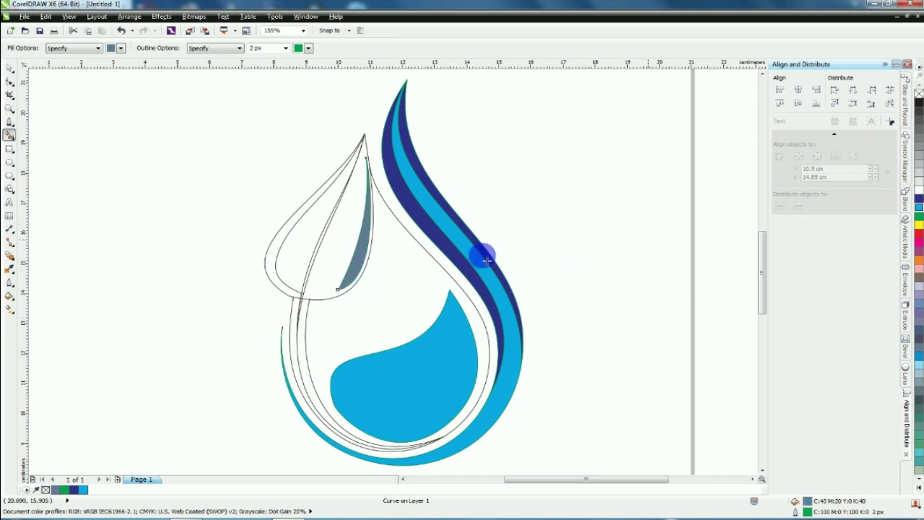
pyautogui.click(278, 249)
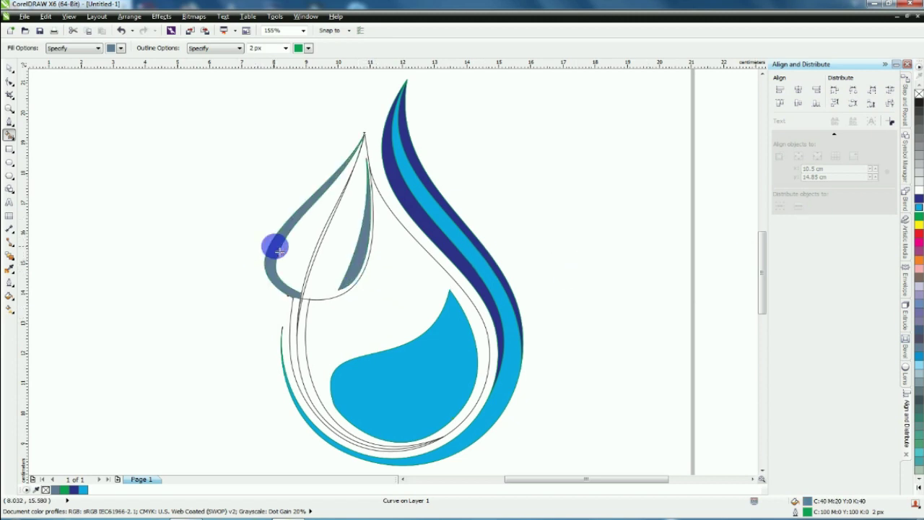
pyautogui.click(919, 201)
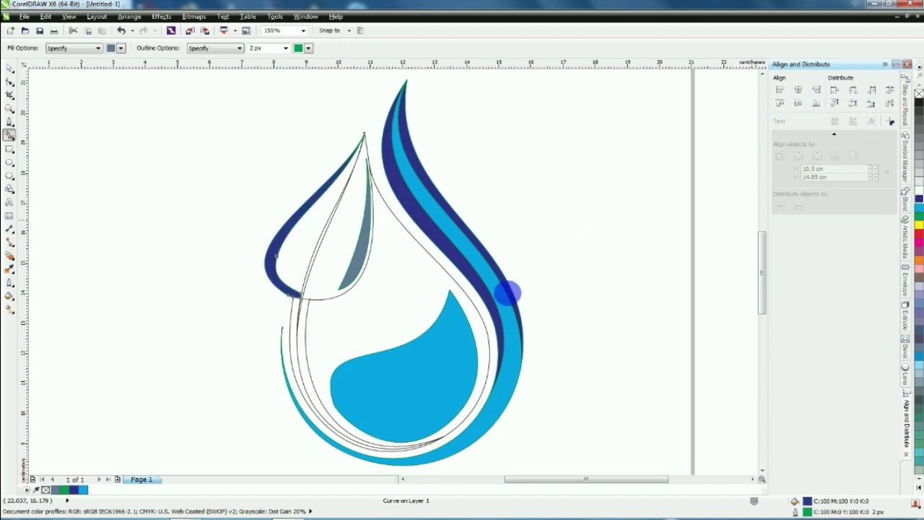
# - Smart-fill the stem's outer band in dark blue (C100 M100 Y0 K0) and its inner band in slate blue (C40 M20 Y0 K40)
pyautogui.click(299, 309)
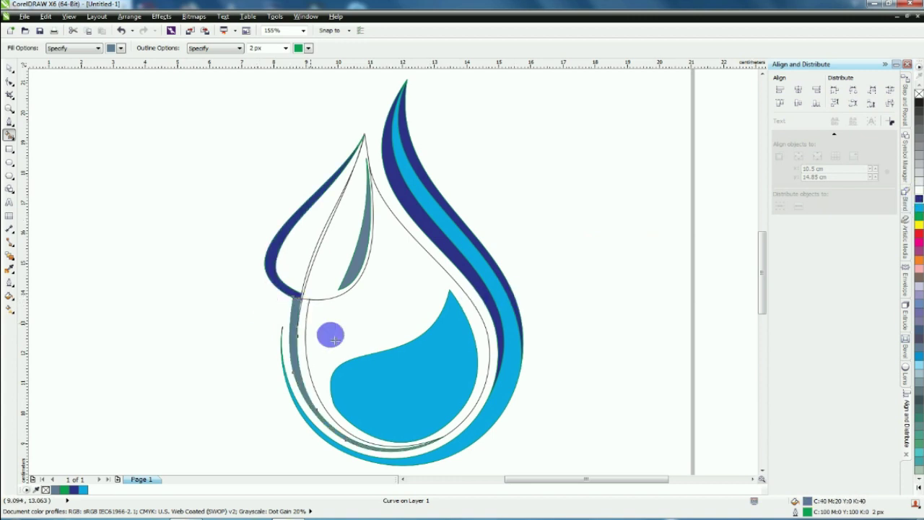
pyautogui.click(916, 200)
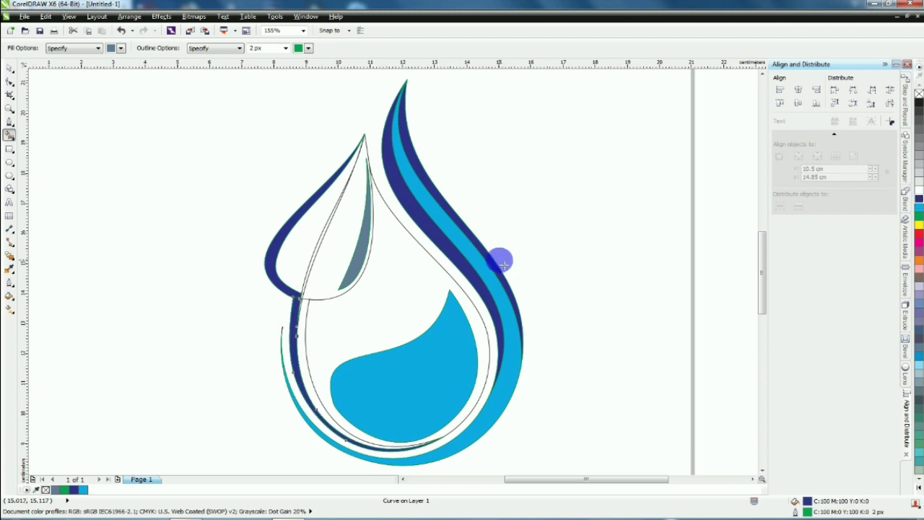
pyautogui.click(304, 308)
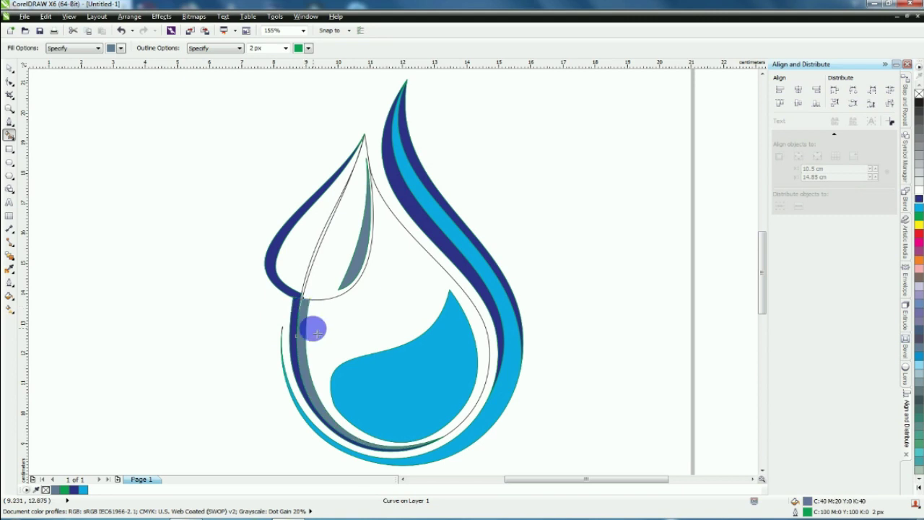
# - Smart-fill the leaf's vein in cyan and both leaf halves in green (C100 M0 Y100 K0)
pyautogui.click(316, 252)
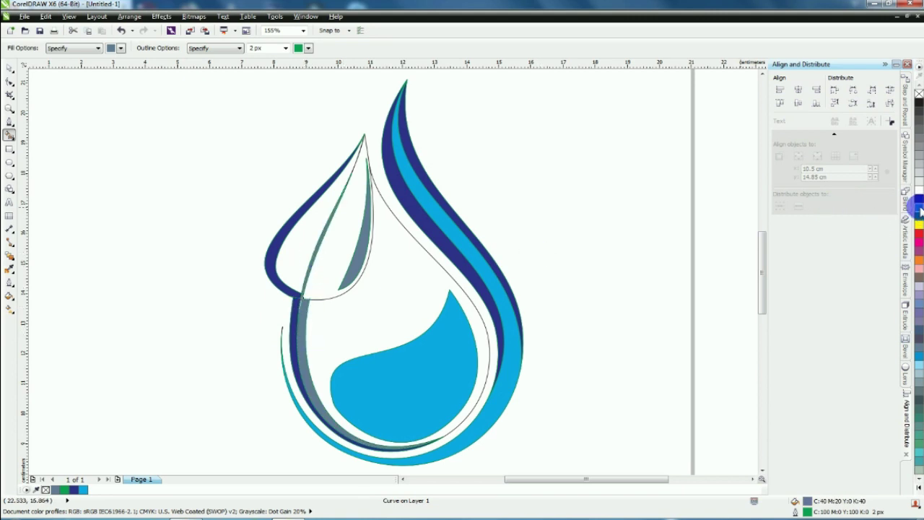
pyautogui.click(346, 221)
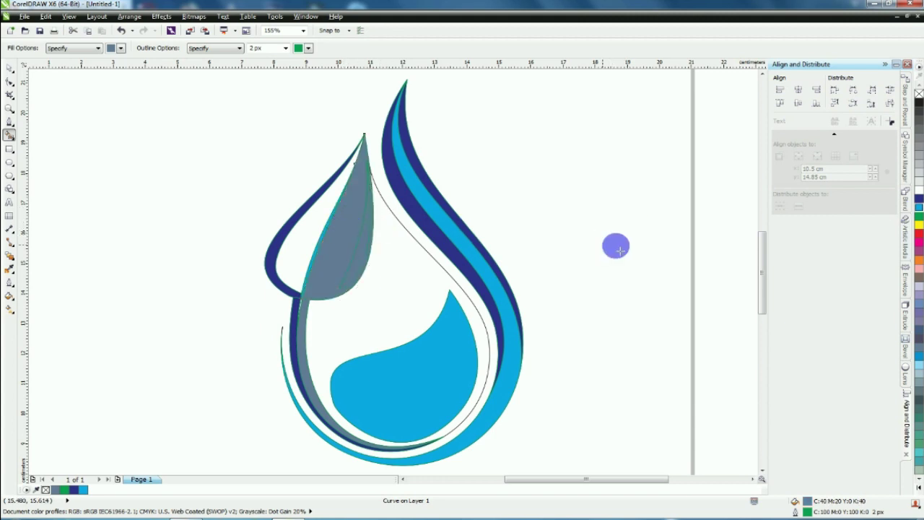
pyautogui.click(920, 217)
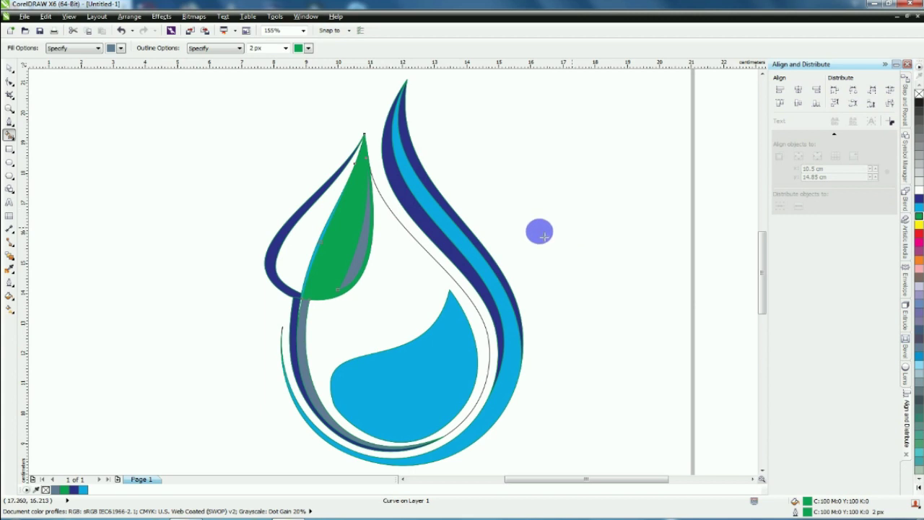
pyautogui.click(321, 243)
pyautogui.click(921, 217)
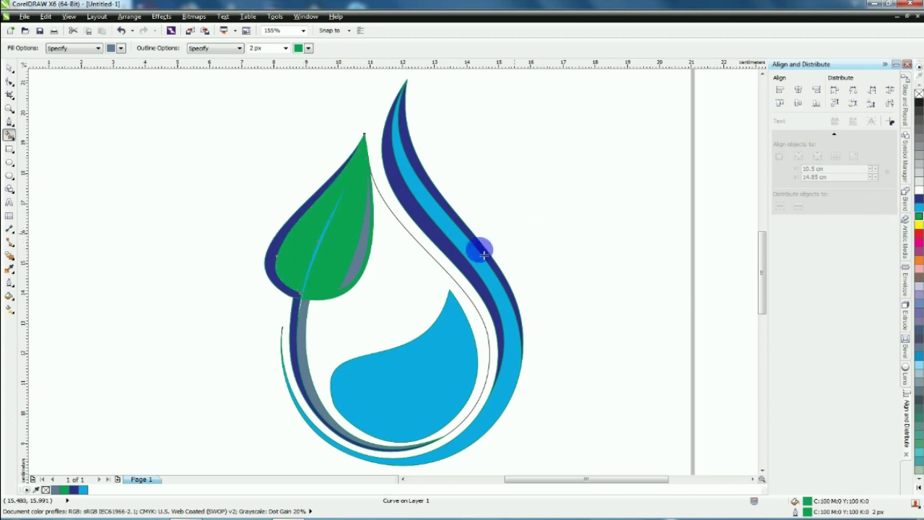
# - Try to smart-fill the thin gap between the stem's two bands just below the leaf
pyautogui.scroll(5, 289, 316)
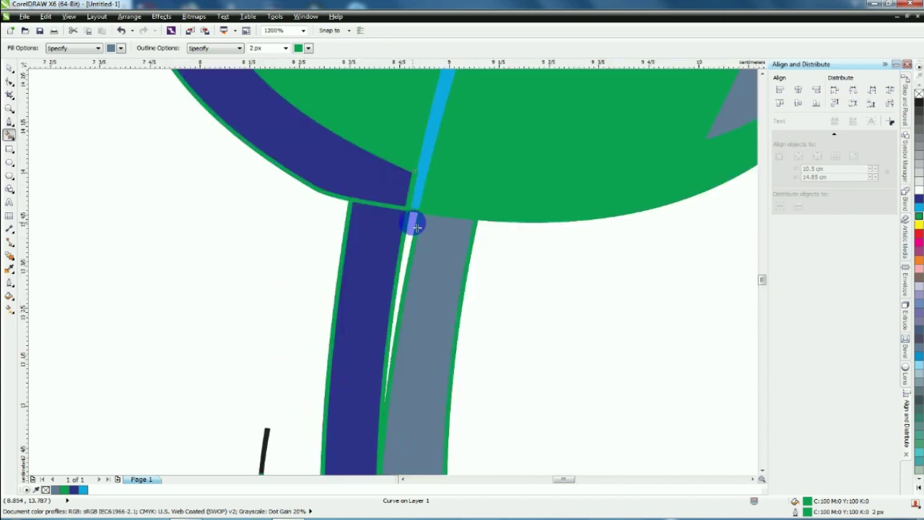
pyautogui.click(417, 228)
pyautogui.hotkey('ctrl', 'z')
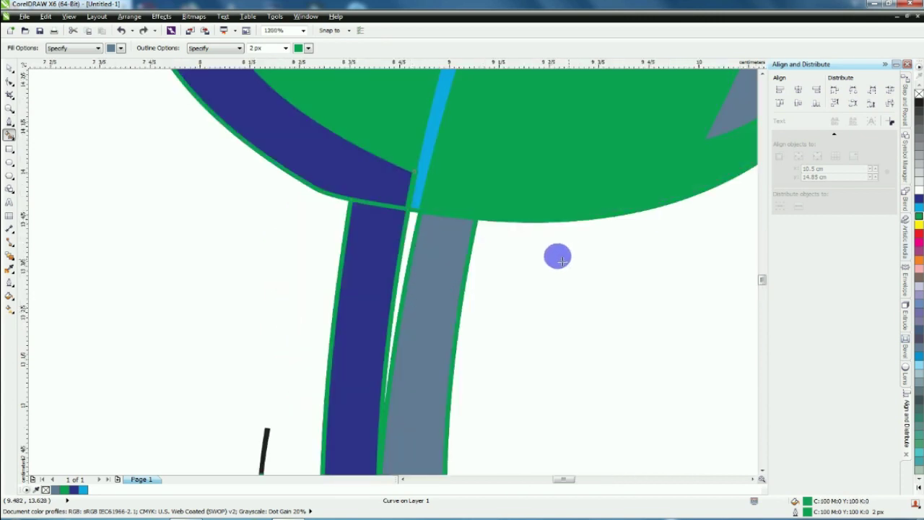
pyautogui.click(419, 246)
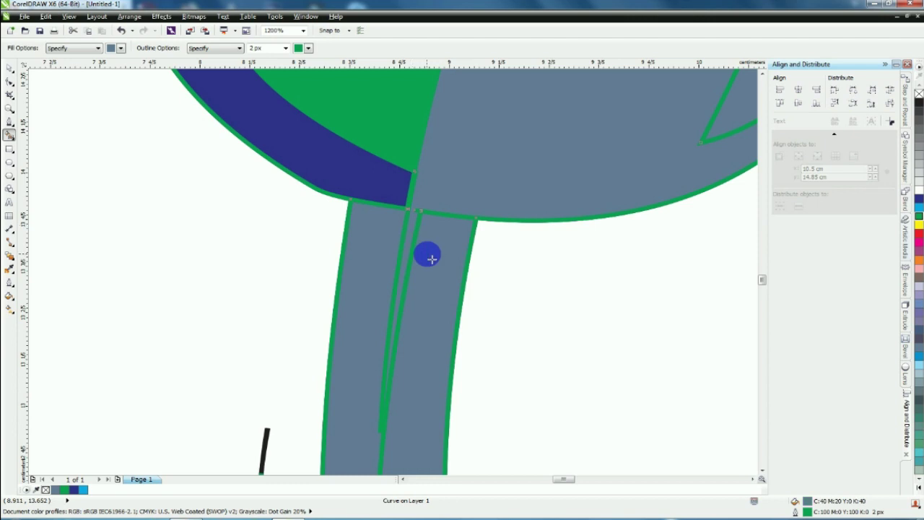
pyautogui.hotkey('ctrl', 'z')
# - Undo the green fills of both leaf halves
pyautogui.scroll(-2, 410, 269)
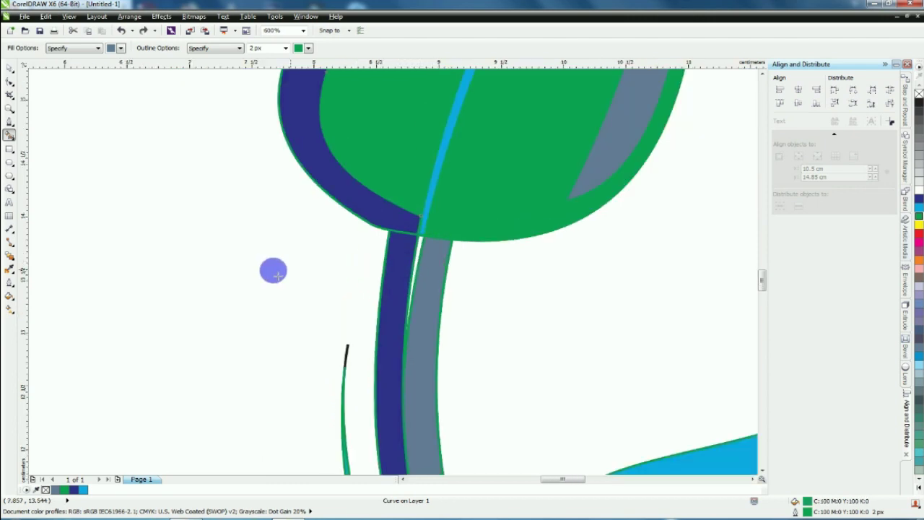
pyautogui.scroll(-1, 277, 274)
pyautogui.hotkey('ctrl', 'z')
pyautogui.hotkey('ctrl', 'z')
pyautogui.hotkey('ctrl', 'z')
pyautogui.hotkey('ctrl', 'z')
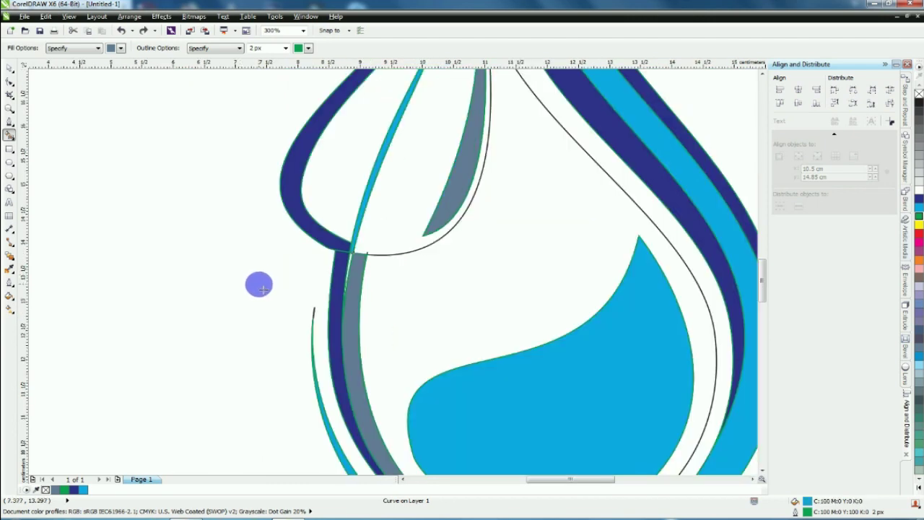
# - Try again to smart-fill the narrow gap where the stem meets the leaf's vein
pyautogui.scroll(2, 355, 265)
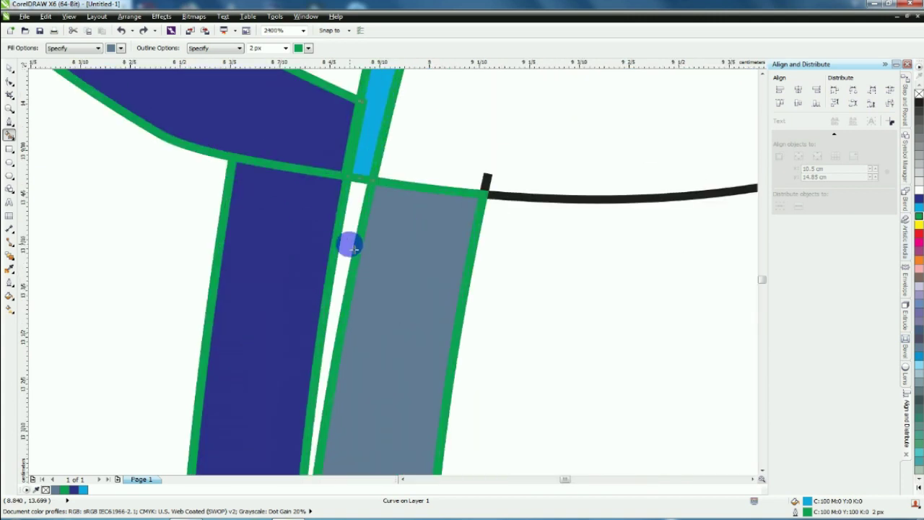
pyautogui.click(347, 243)
pyautogui.scroll(-3, 345, 262)
pyautogui.hotkey('ctrl', 'z')
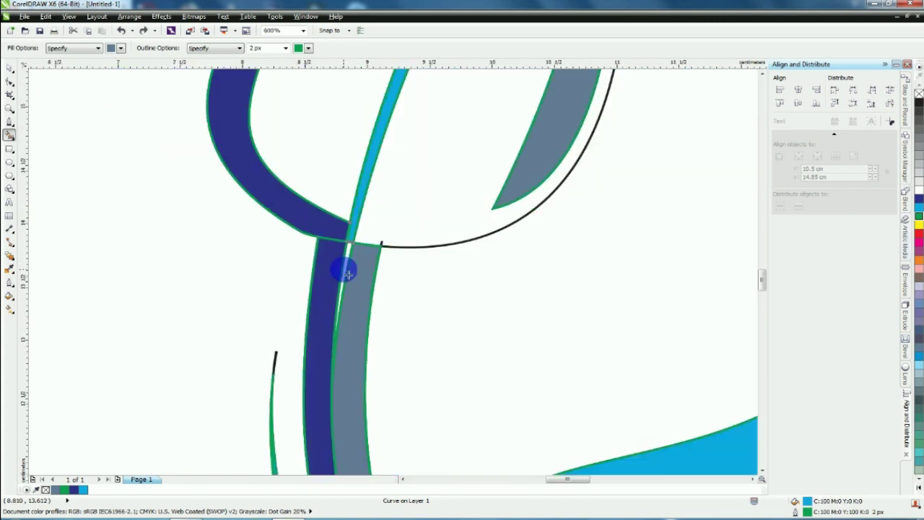
# - Redo the Smart Fill of the leaf's vein and the thin stem gap below it, coloring them cyan (C100 M0 Y0 K0)
pyautogui.hotkey('ctrl', 'z')
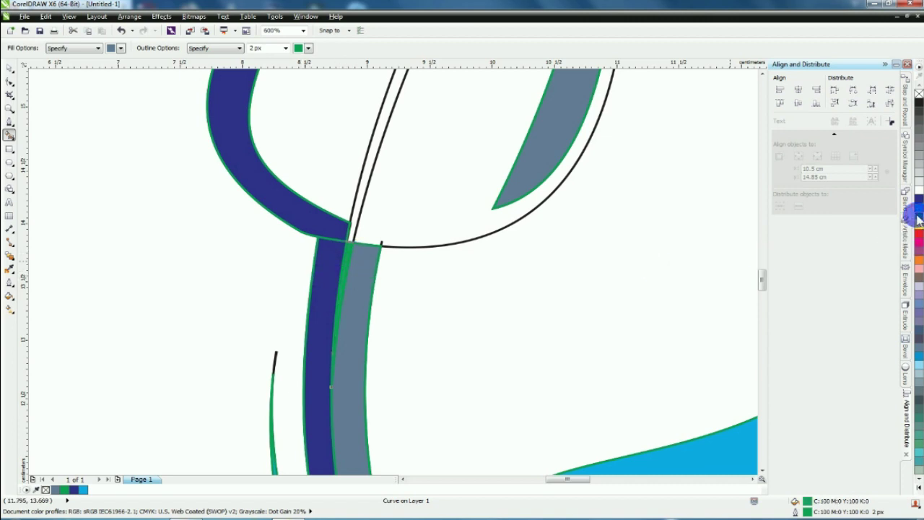
pyautogui.click(364, 184)
pyautogui.click(919, 208)
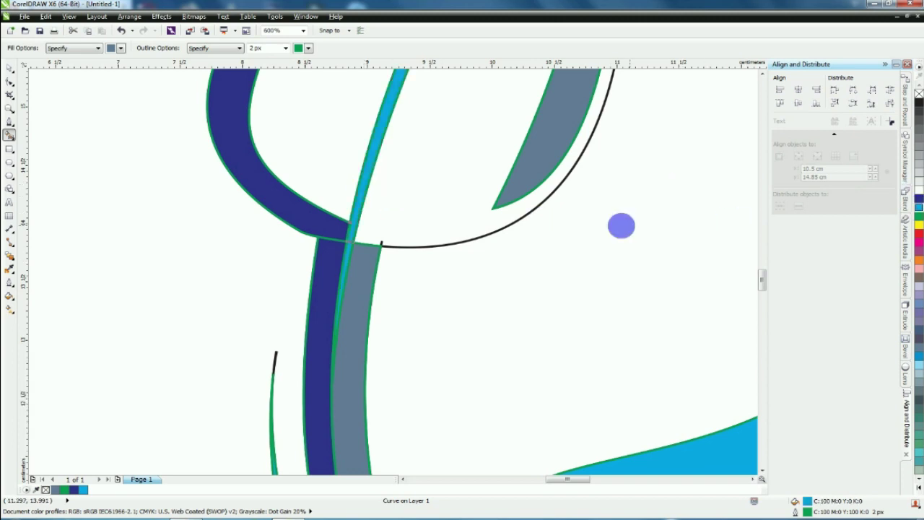
# - Smart-fill the leaf's right and left halves and color both green (C100 M0 Y100 K0)
pyautogui.press('F4')
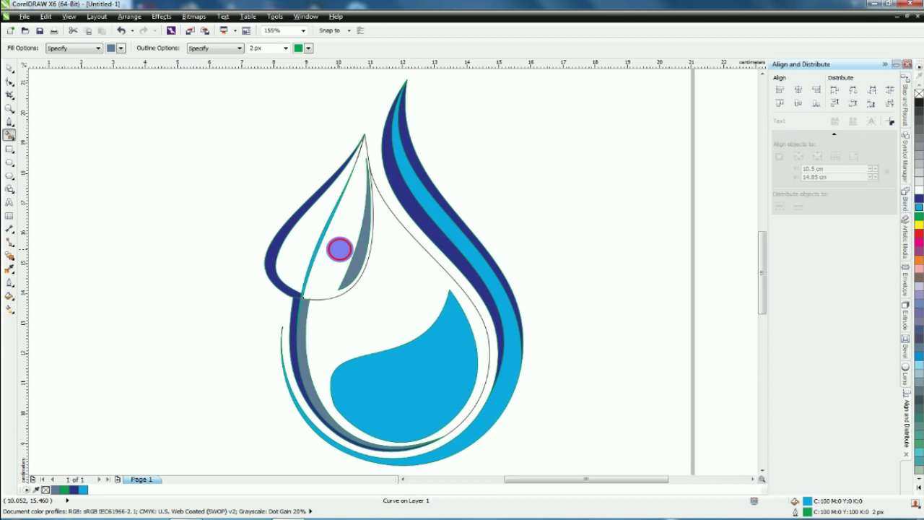
pyautogui.click(339, 249)
pyautogui.click(919, 217)
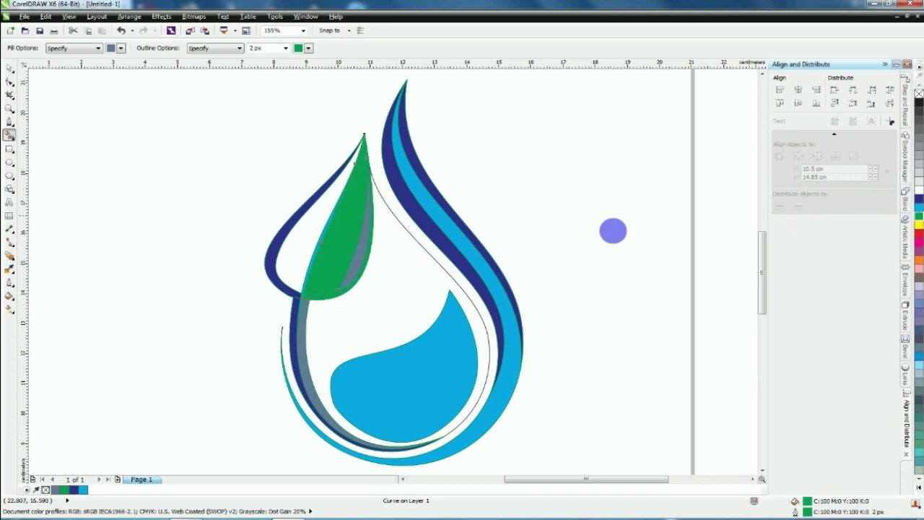
pyautogui.click(304, 247)
pyautogui.click(919, 216)
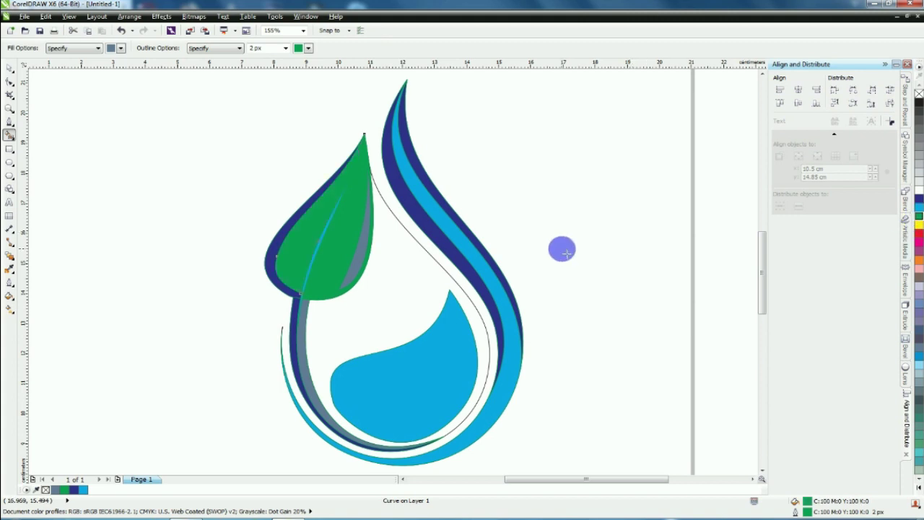
# - Try to smart-fill the white area between the leaf and the inner drop, undo it and clear the selection
pyautogui.click(407, 284)
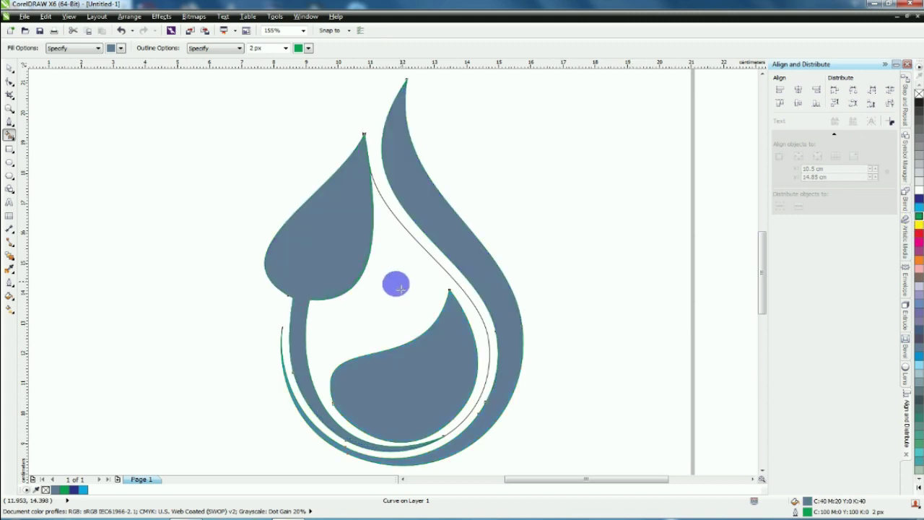
pyautogui.hotkey('ctrl', 'z')
pyautogui.click(332, 253)
pyautogui.click(10, 70)
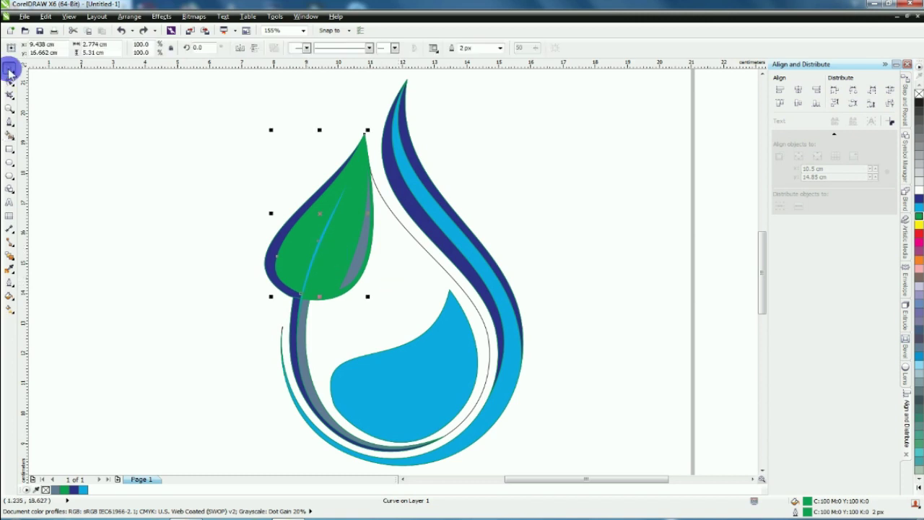
pyautogui.click(182, 206)
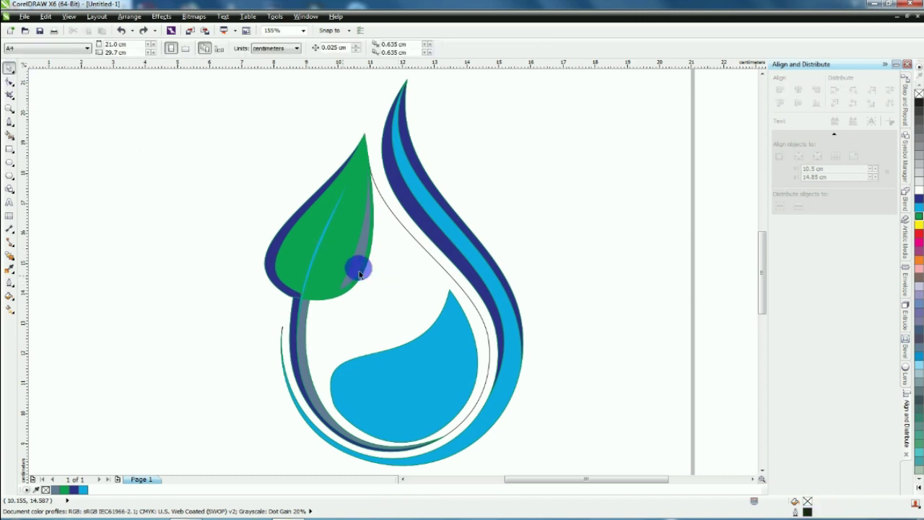
# - Bring the unfilled black curve around the inner drop to the front
pyautogui.click(444, 272)
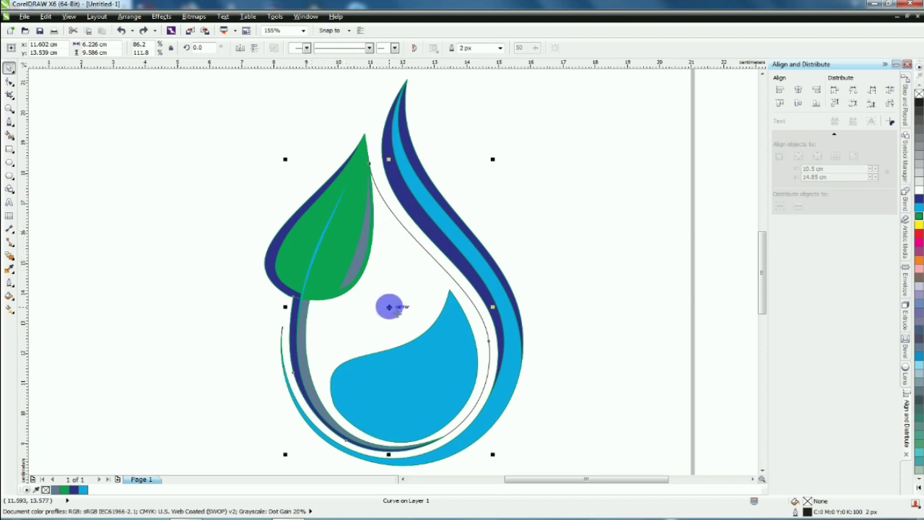
pyautogui.rightClick(388, 307)
pyautogui.moveTo(470, 188)
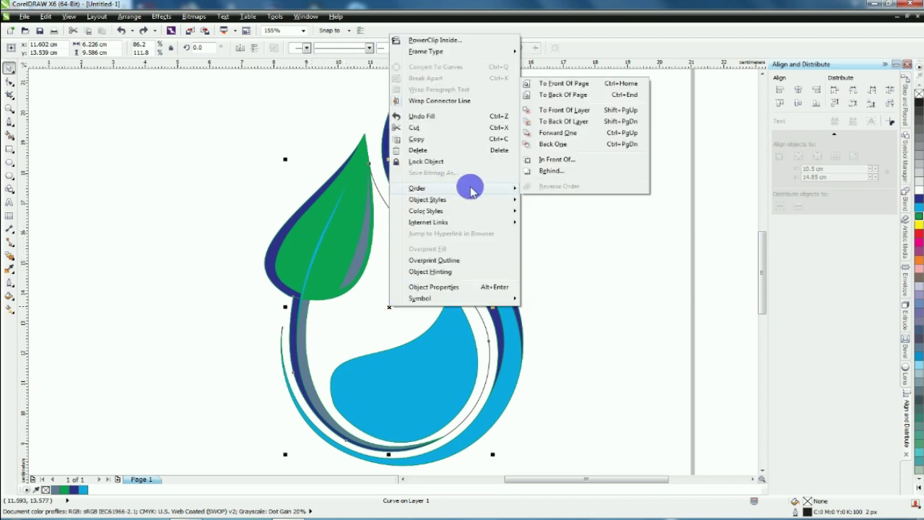
pyautogui.click(560, 101)
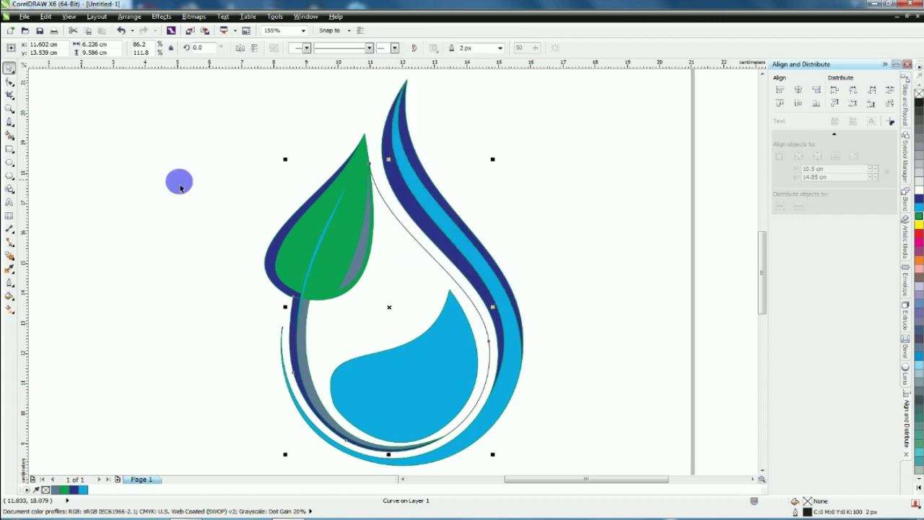
pyautogui.click(189, 222)
# - Try to smart-fill the white area inside the black curve and undo the attempt
pyautogui.click(10, 131)
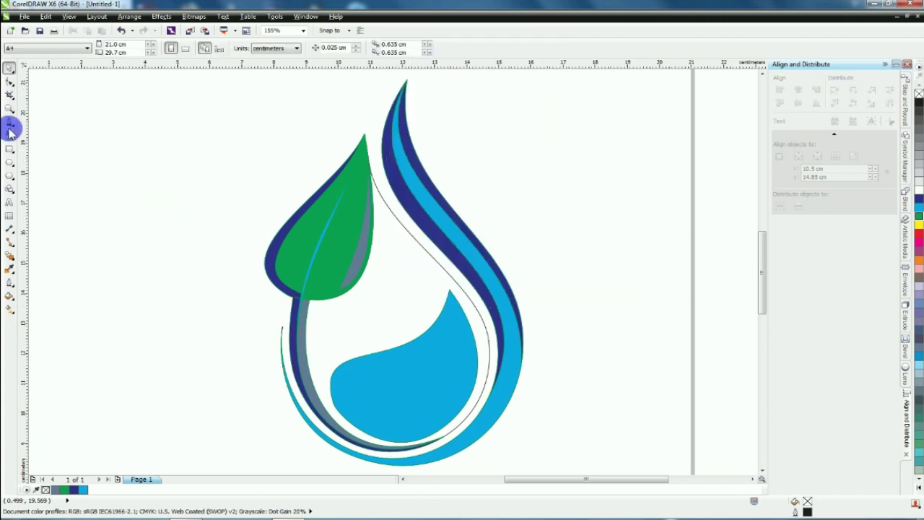
pyautogui.click(403, 281)
pyautogui.hotkey('ctrl', 'z')
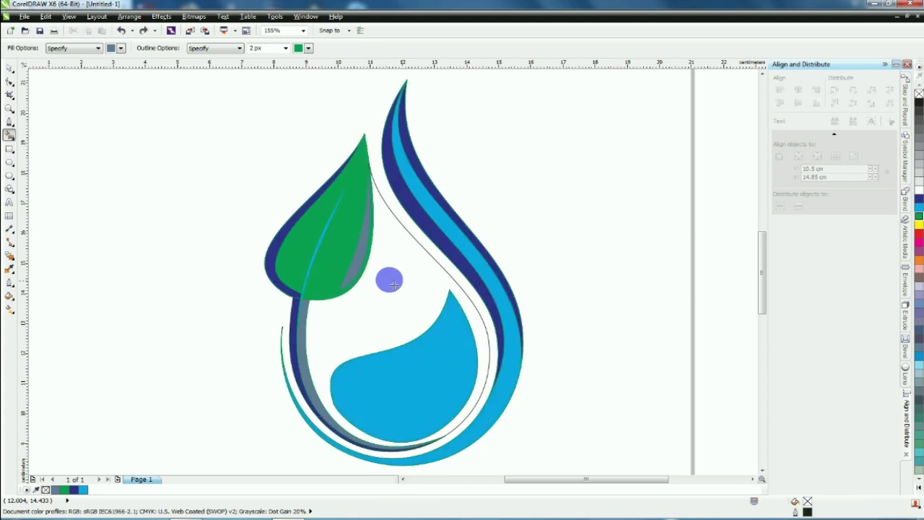
# - Move the upper end node of the black curve slightly left onto the leaf with the Shape tool and check its lower end at the stem
pyautogui.click(9, 81)
pyautogui.click(279, 225)
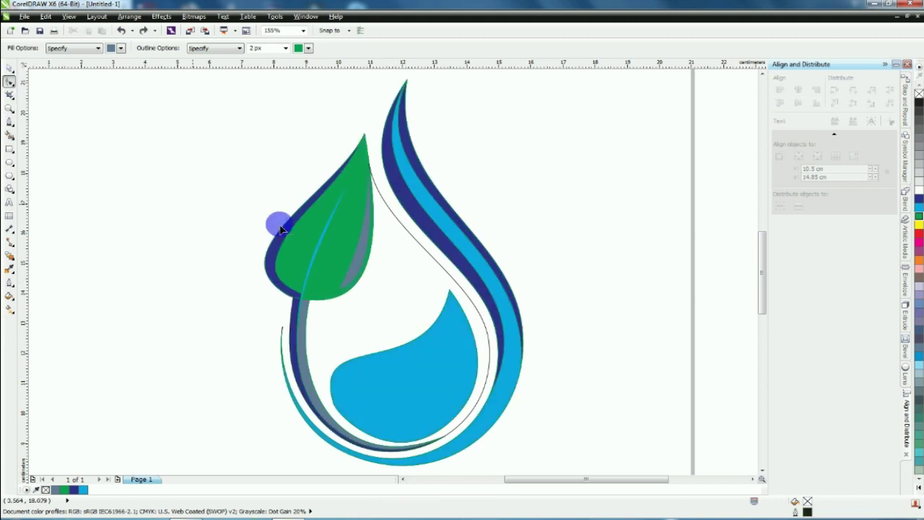
pyautogui.scroll(5, 367, 173)
pyautogui.click(365, 155)
pyautogui.click(370, 139)
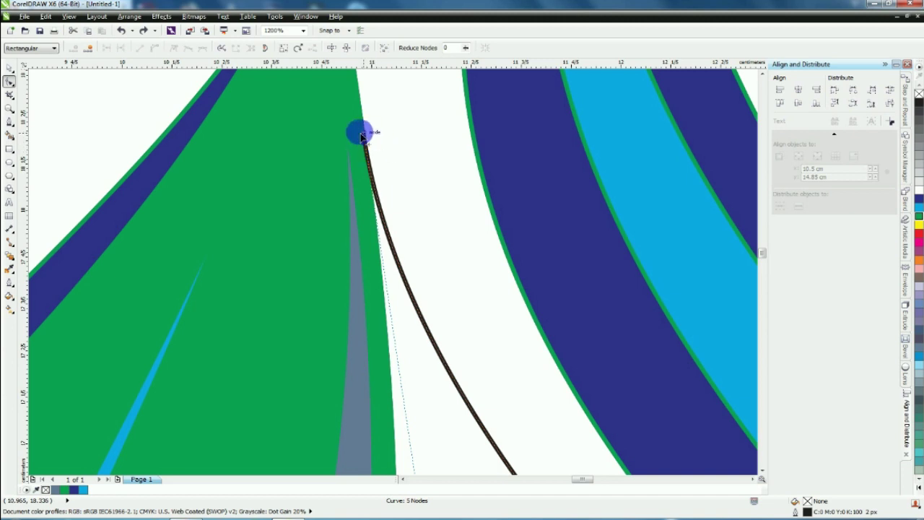
pyautogui.moveTo(359, 135)
pyautogui.mouseDown()
pyautogui.moveTo(385, 150)
pyautogui.moveTo(356, 134)
pyautogui.mouseUp()
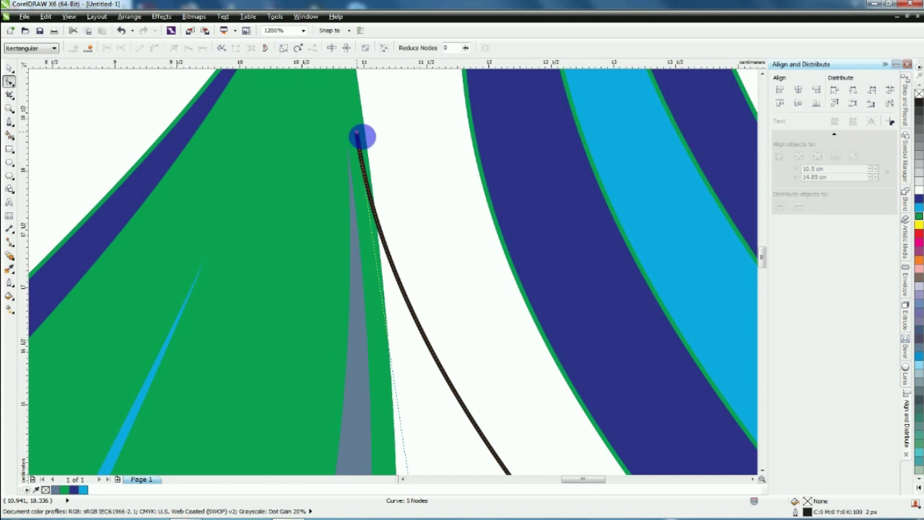
pyautogui.scroll(-3, 356, 135)
pyautogui.scroll(5, 275, 267)
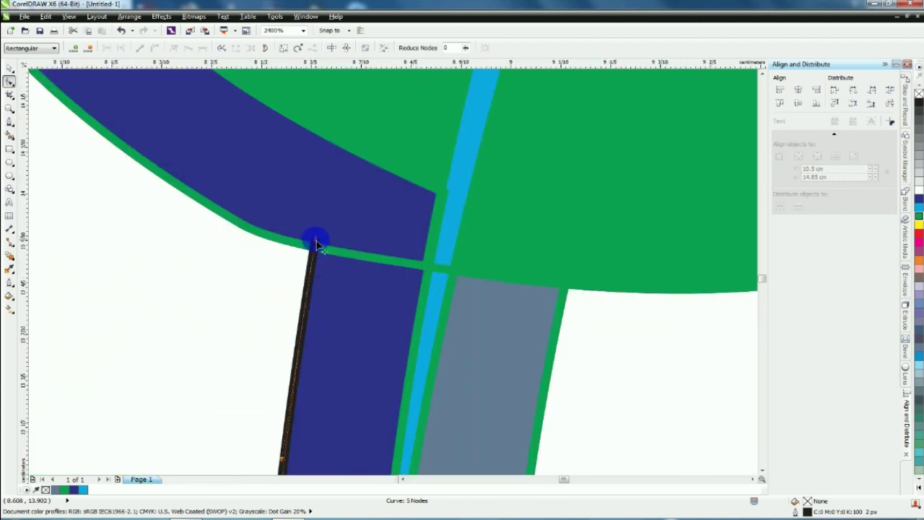
pyautogui.scroll(-5, 317, 244)
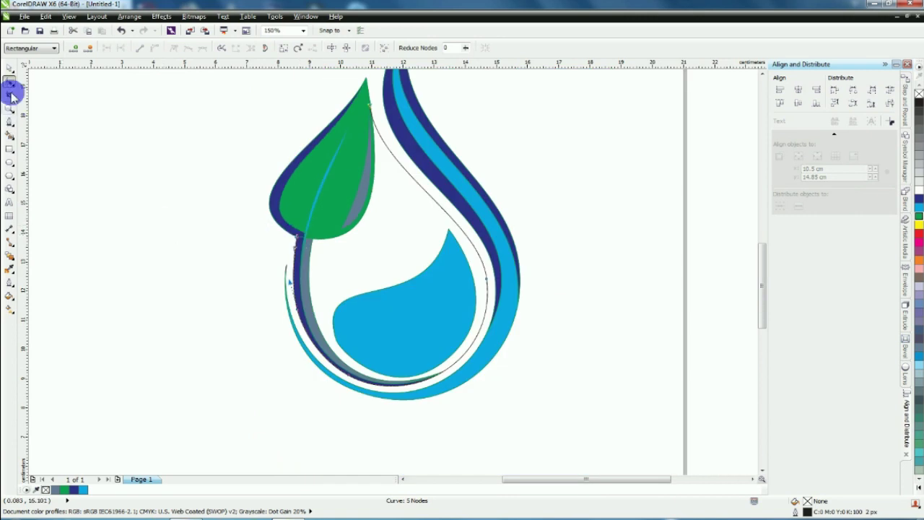
# - Smart-fill the white area between the leaf, stem and inner drop and color it yellow (C0 M0 Y100 K0)
pyautogui.click(10, 67)
pyautogui.click(10, 135)
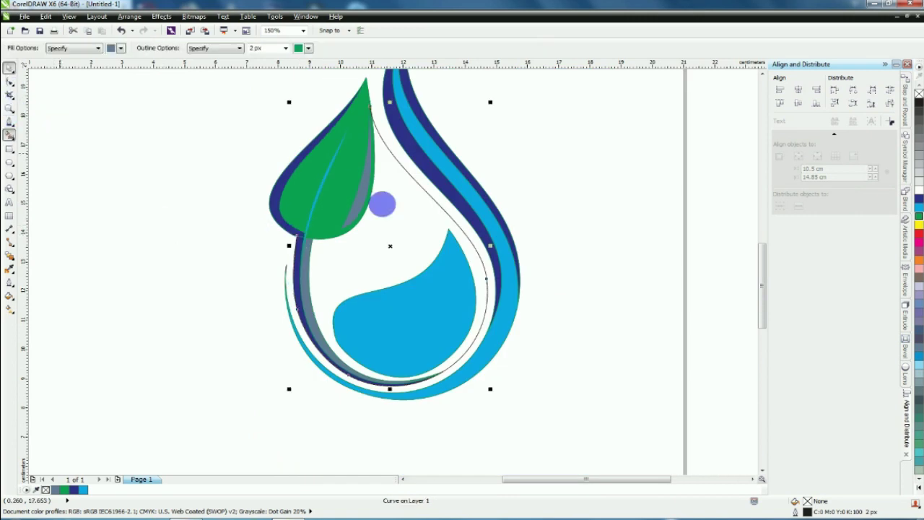
pyautogui.click(383, 205)
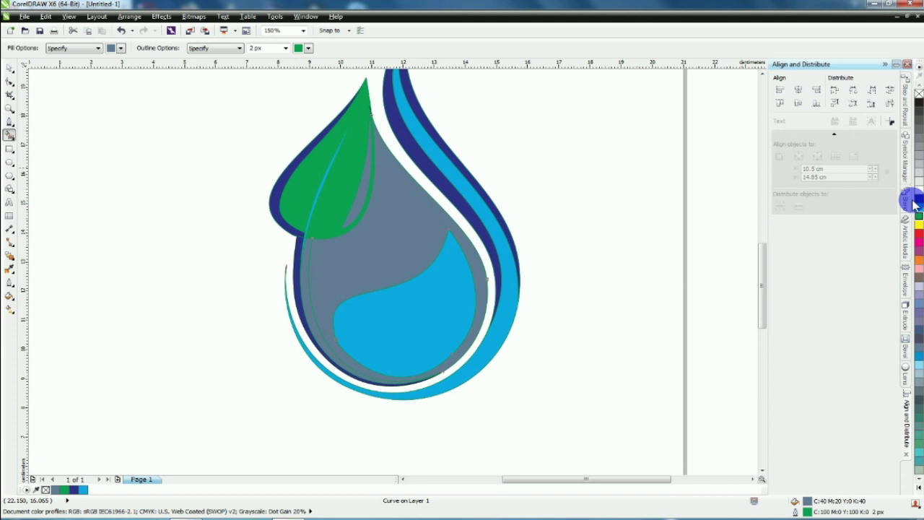
pyautogui.click(920, 226)
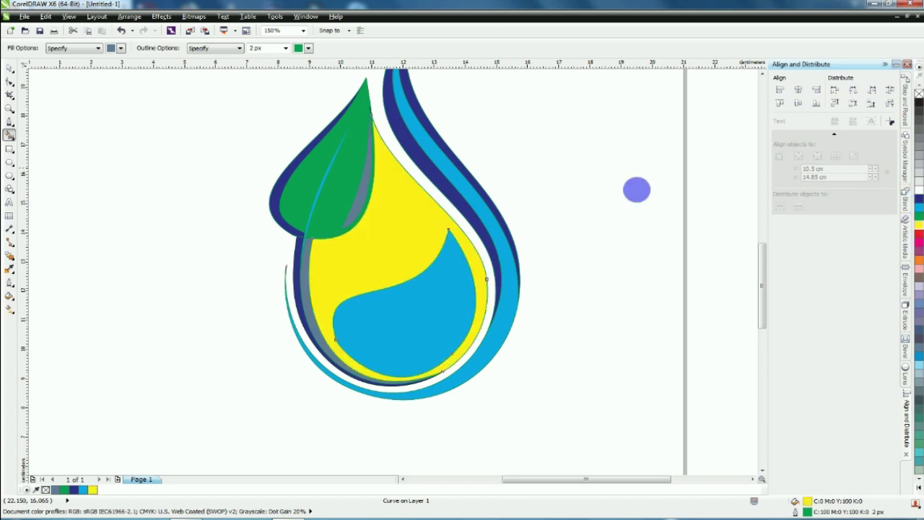
pyautogui.click(10, 67)
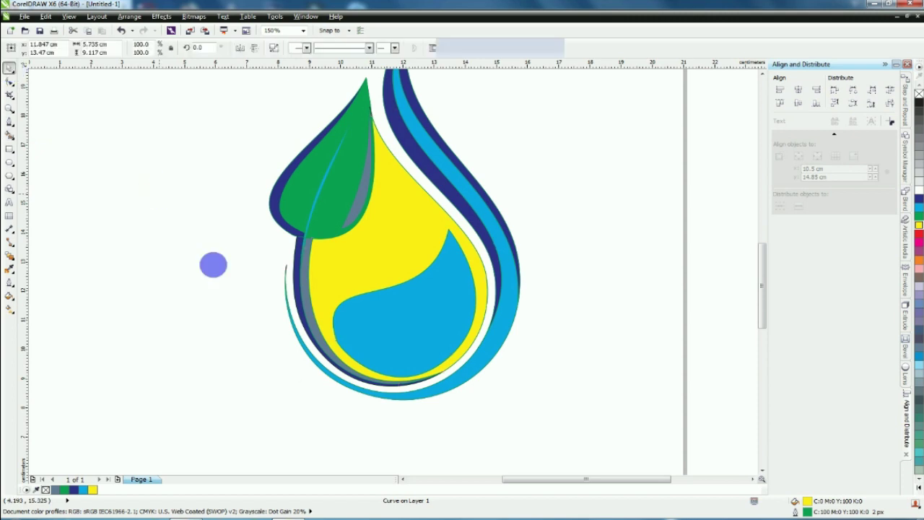
pyautogui.click(223, 278)
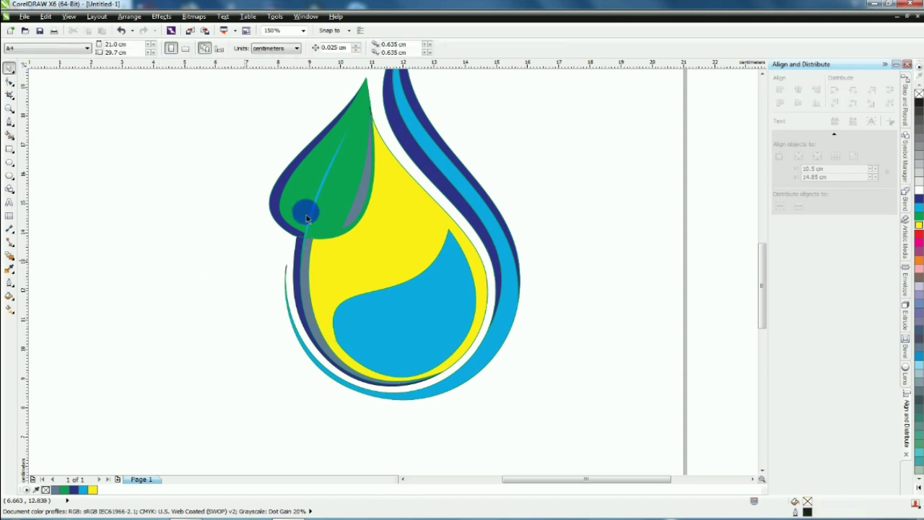
# - Try to weld the blue leaf edge with the unfilled black curve along the stem and undo the attempt
pyautogui.scroll(3, 306, 242)
pyautogui.click(306, 238)
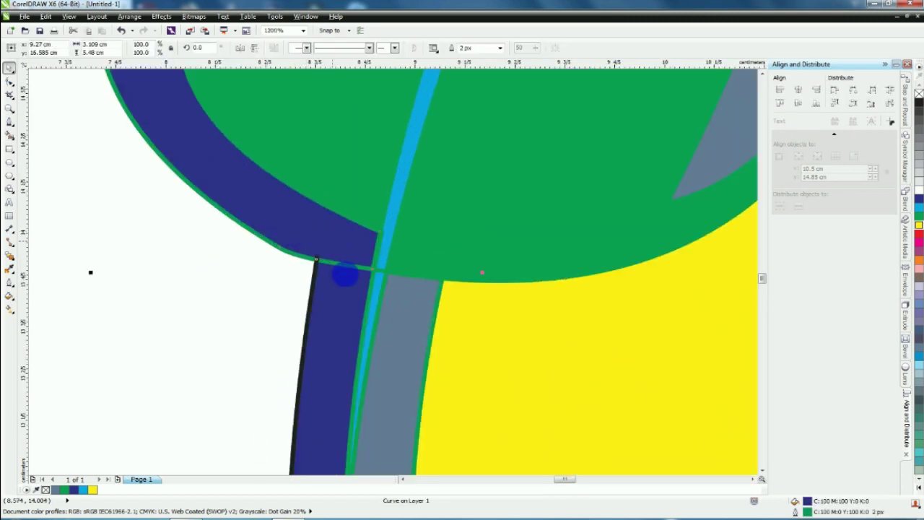
pyautogui.keyDown('shift'); pyautogui.click(343, 302); pyautogui.keyUp('shift')
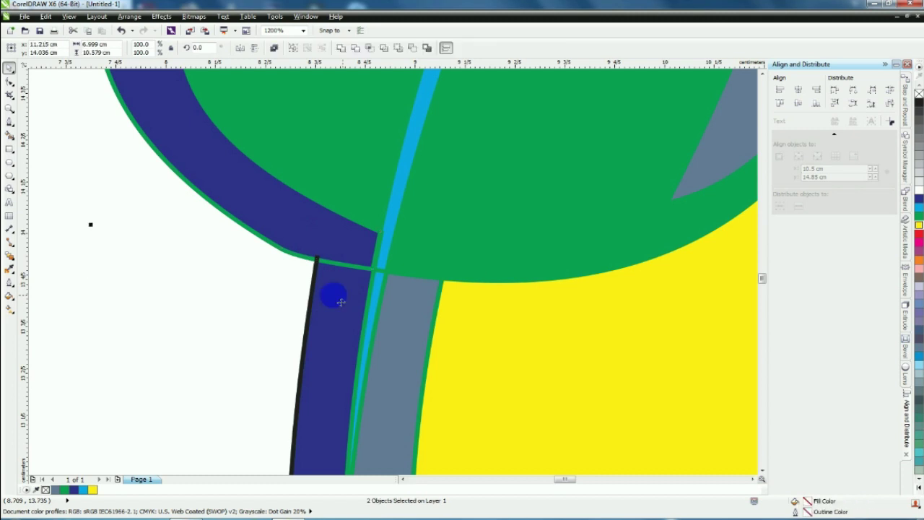
pyautogui.click(341, 49)
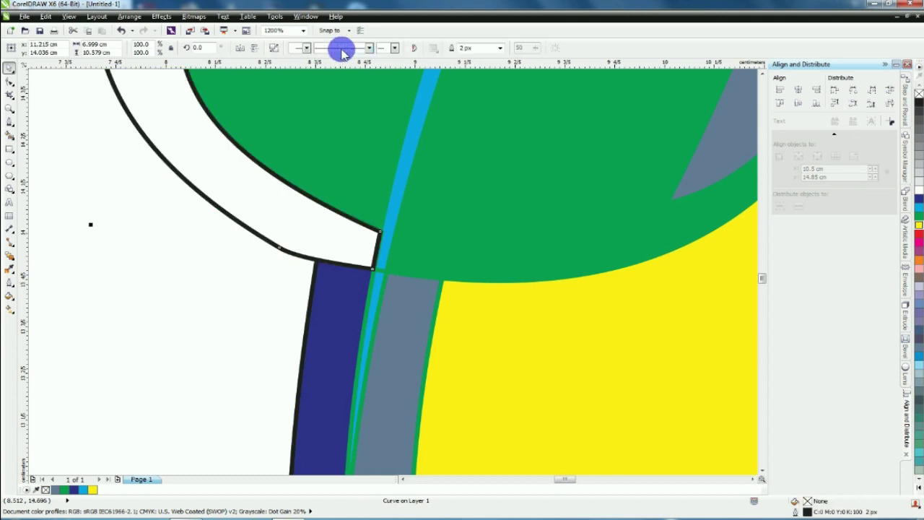
pyautogui.hotkey('ctrl', 'z')
# - Delete the unfilled black curve running along the stem's outer edge
pyautogui.scroll(-1, 310, 210)
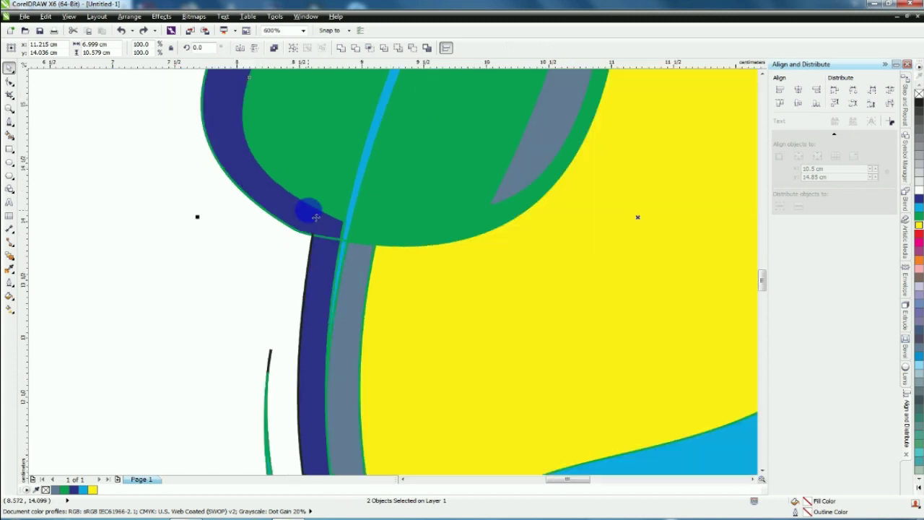
pyautogui.click(294, 243)
pyautogui.click(322, 262)
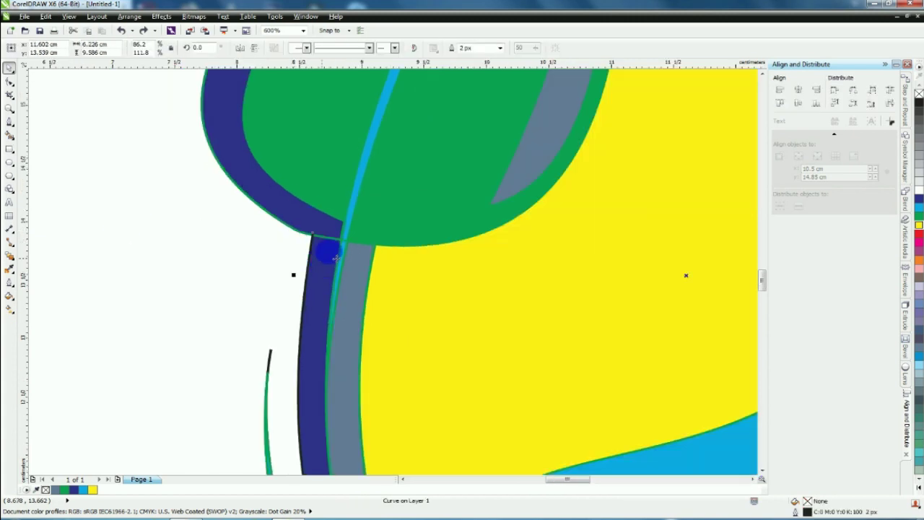
pyautogui.click(247, 238)
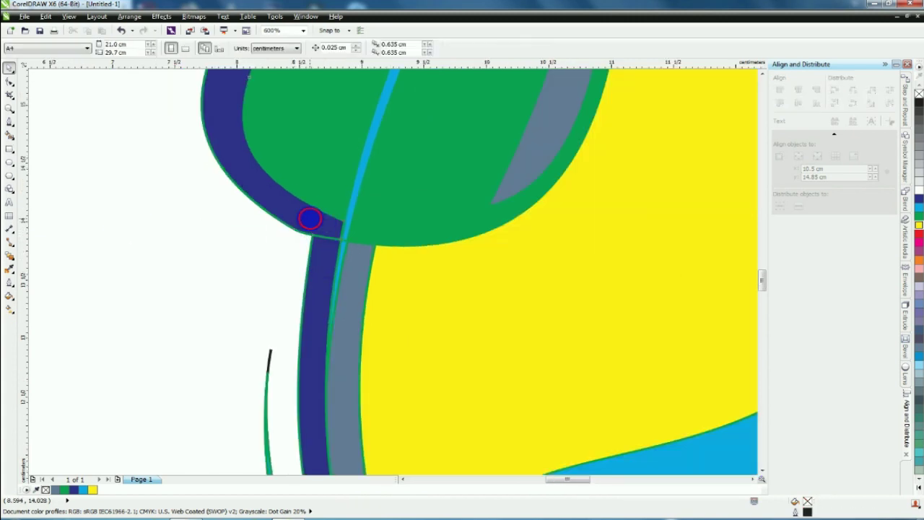
# - Weld the blue leaf edge and the blue stem strip into one shape
pyautogui.click(324, 272)
pyautogui.keyDown('shift'); pyautogui.click(324, 272); pyautogui.keyUp('shift')
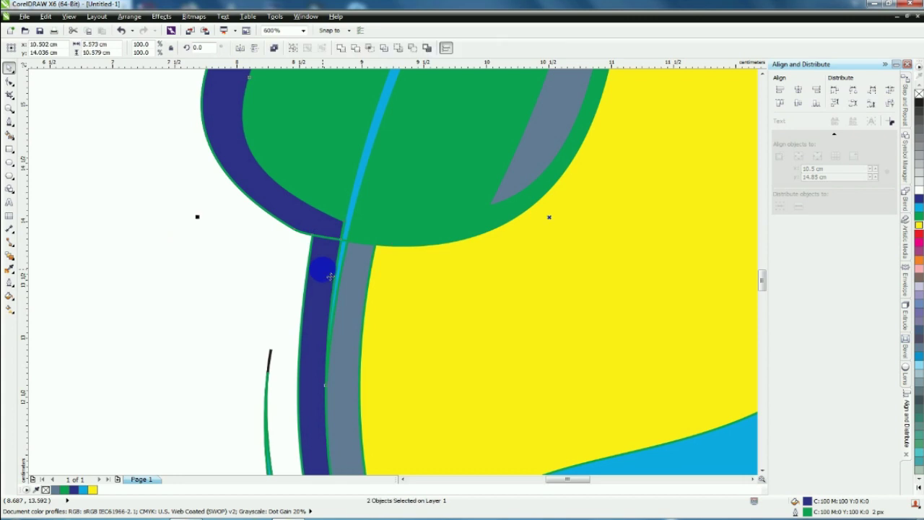
pyautogui.click(340, 48)
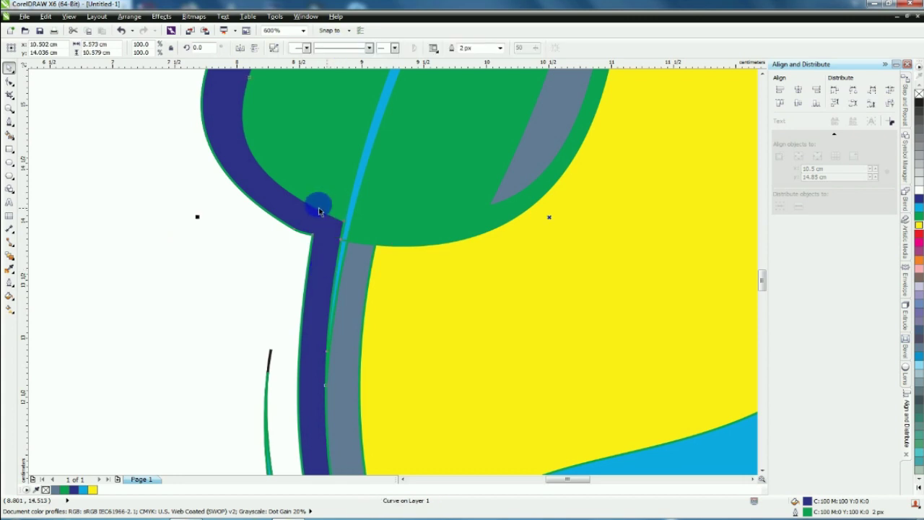
pyautogui.scroll(-4, 320, 210)
pyautogui.click(175, 241)
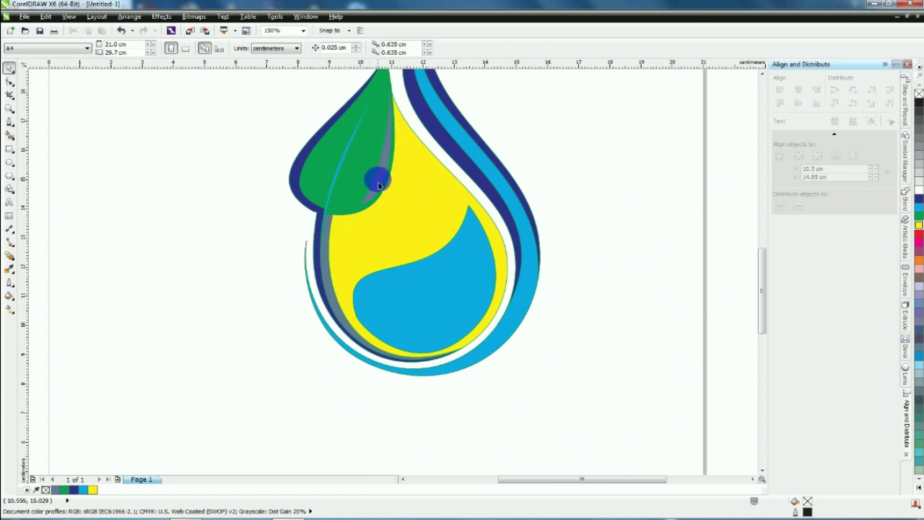
# - Remove the outlines from all objects of the drawing
pyautogui.scroll(1, 378, 185)
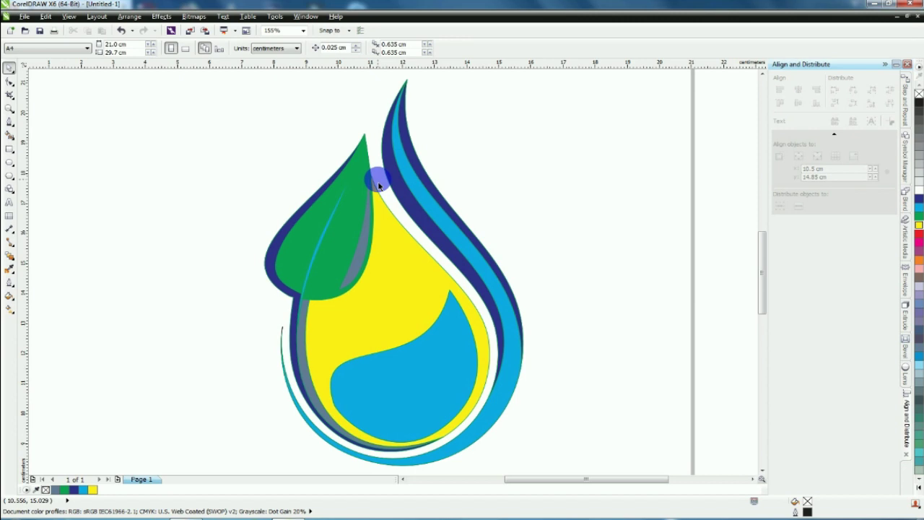
pyautogui.scroll(-2, 378, 153)
pyautogui.moveTo(261, 93); pyautogui.dragTo(495, 343)
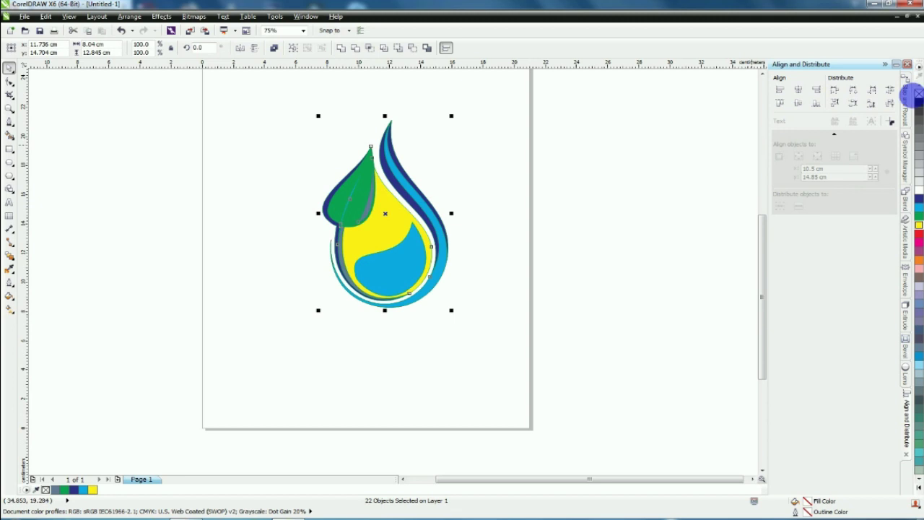
pyautogui.rightClick(919, 94)
pyautogui.click(580, 188)
pyautogui.press('F4')
# - Color the welded blue leaf edge and stem dark green (C100 M45 Y71 K46)
pyautogui.click(310, 205)
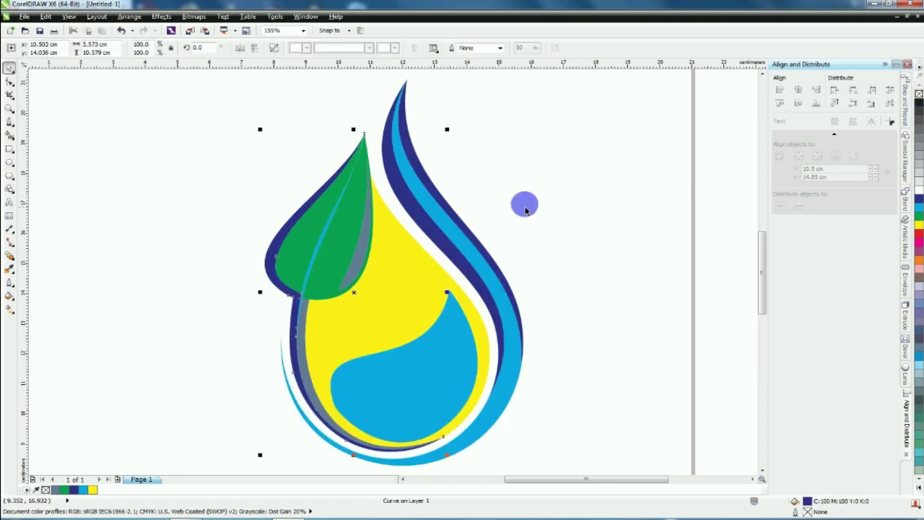
pyautogui.click(920, 219)
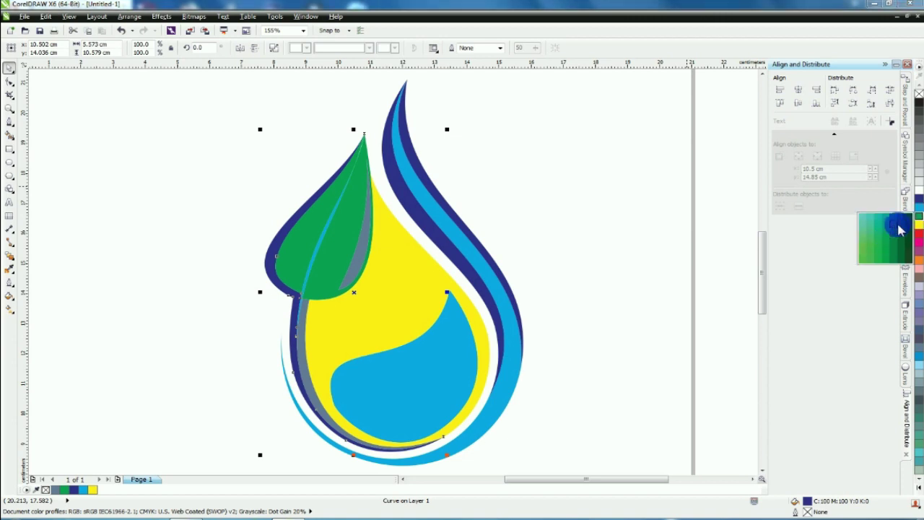
pyautogui.click(910, 221)
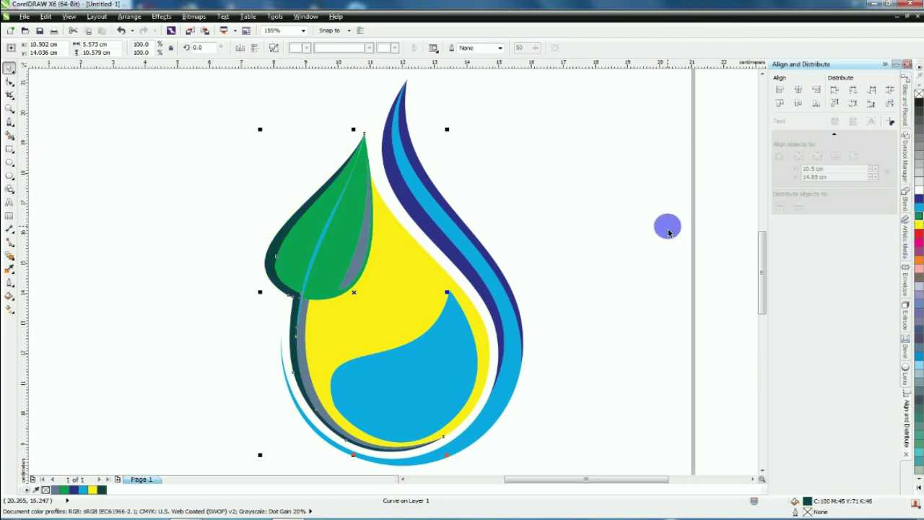
pyautogui.click(592, 241)
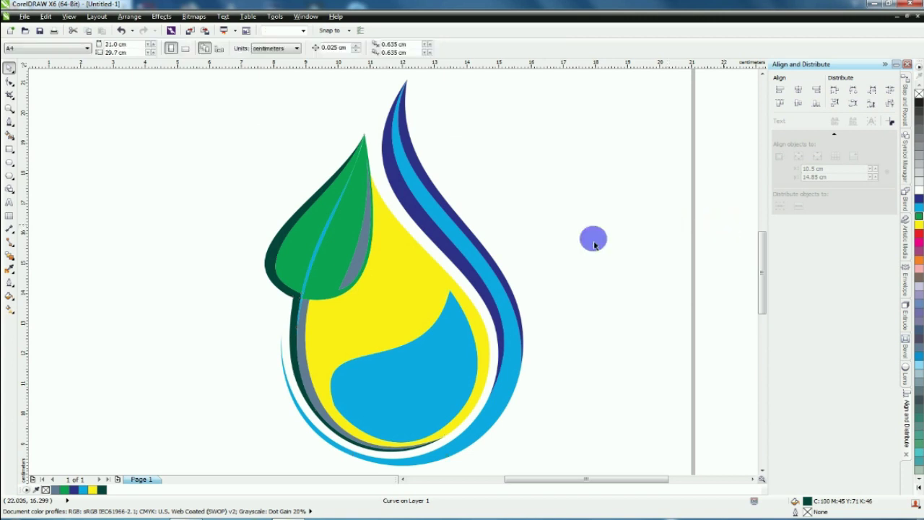
# - Try several greens on the grey sliver along the leaf's right edge and settle on light green (C66 M0 Y100 K0)
pyautogui.click(364, 253)
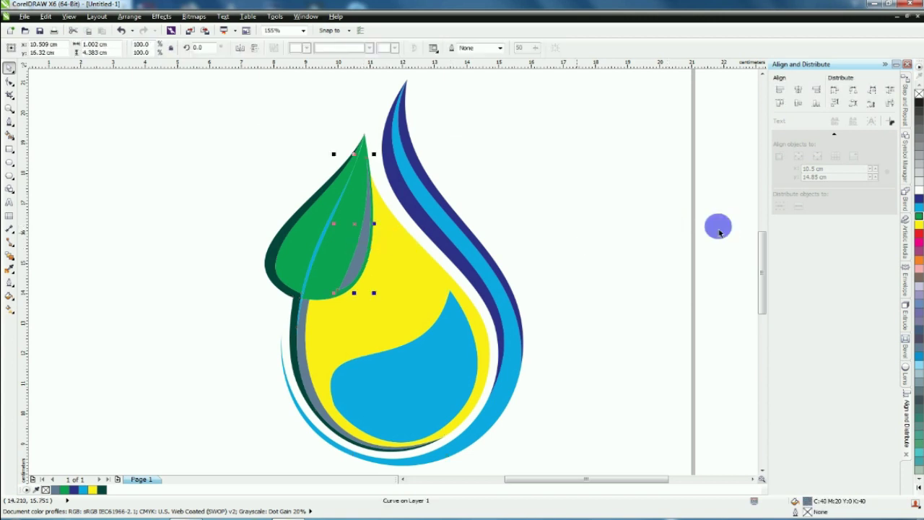
pyautogui.click(919, 221)
pyautogui.click(902, 253)
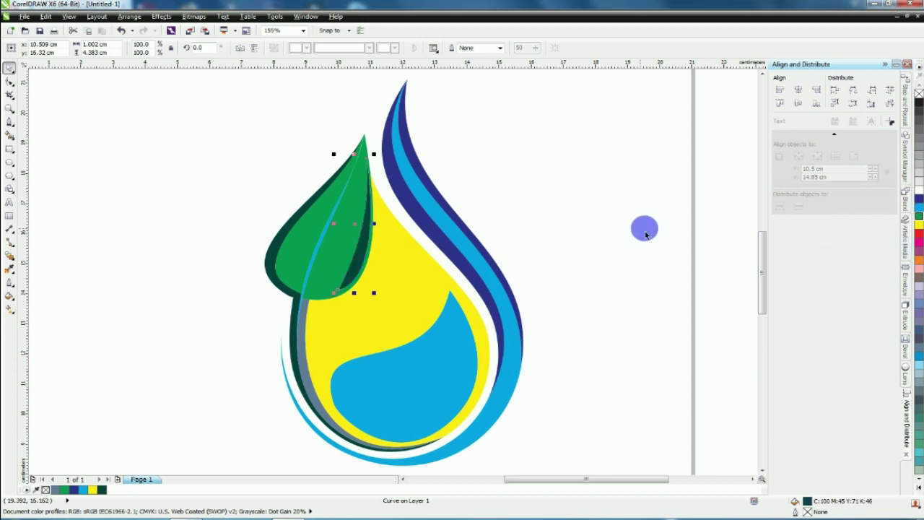
pyautogui.click(920, 219)
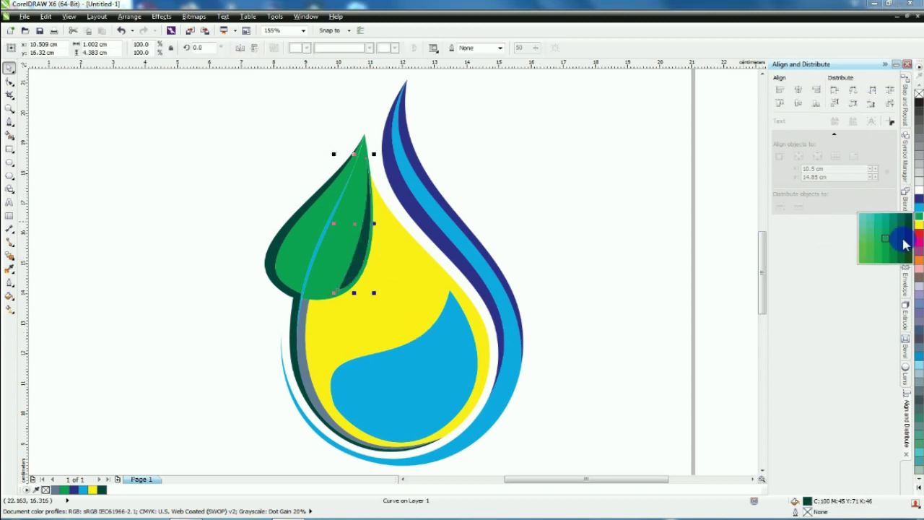
pyautogui.click(888, 261)
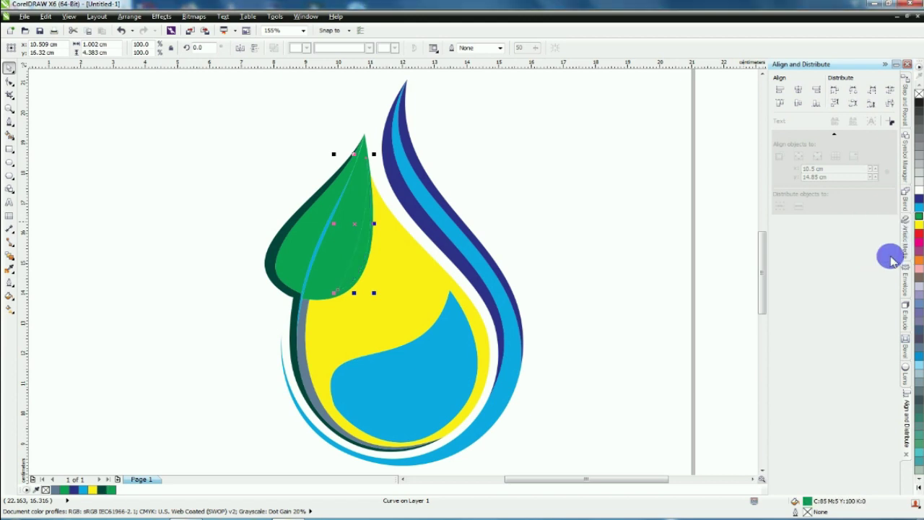
pyautogui.click(920, 220)
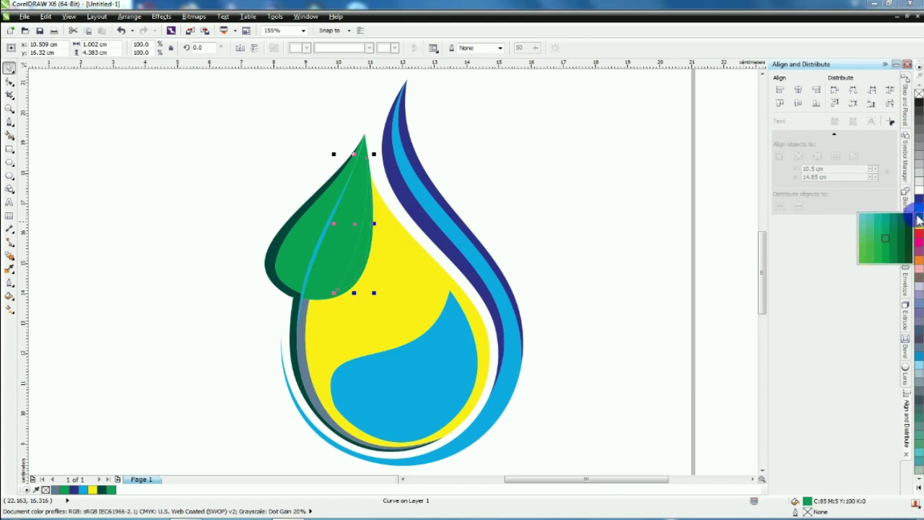
pyautogui.click(900, 252)
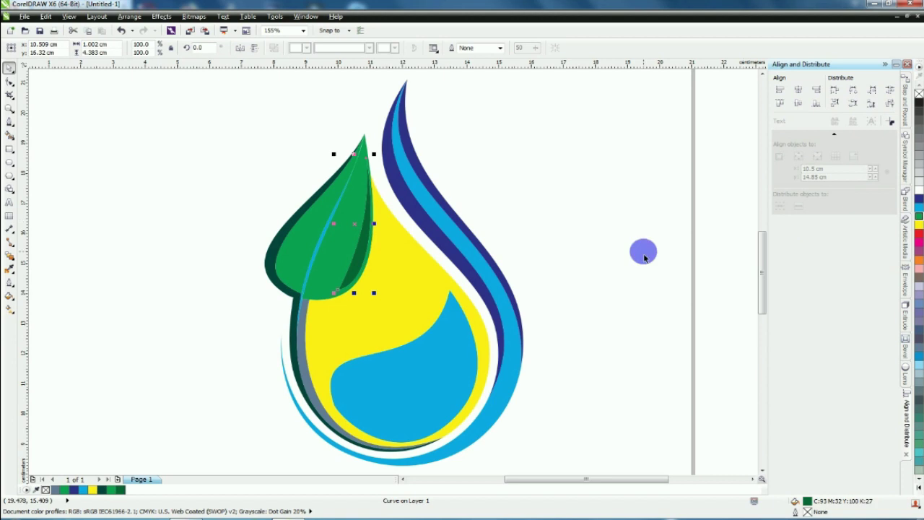
pyautogui.click(920, 220)
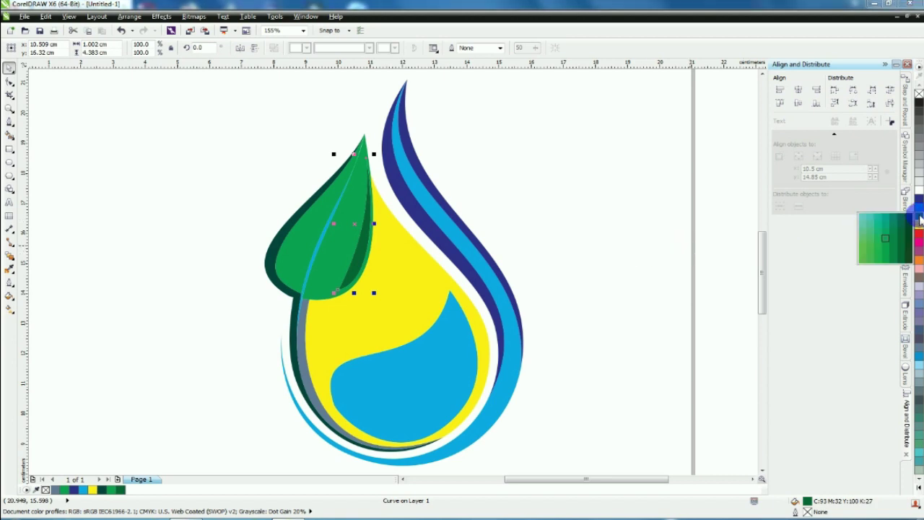
pyautogui.click(864, 262)
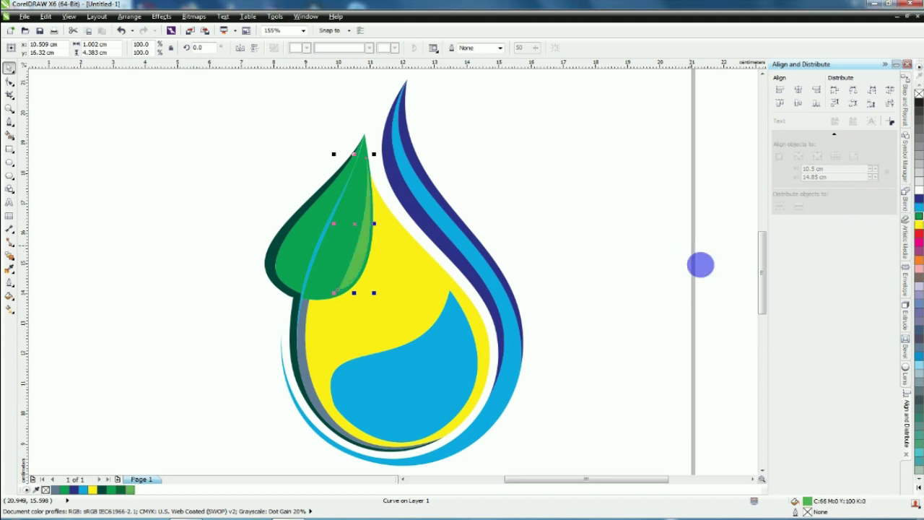
pyautogui.click(630, 248)
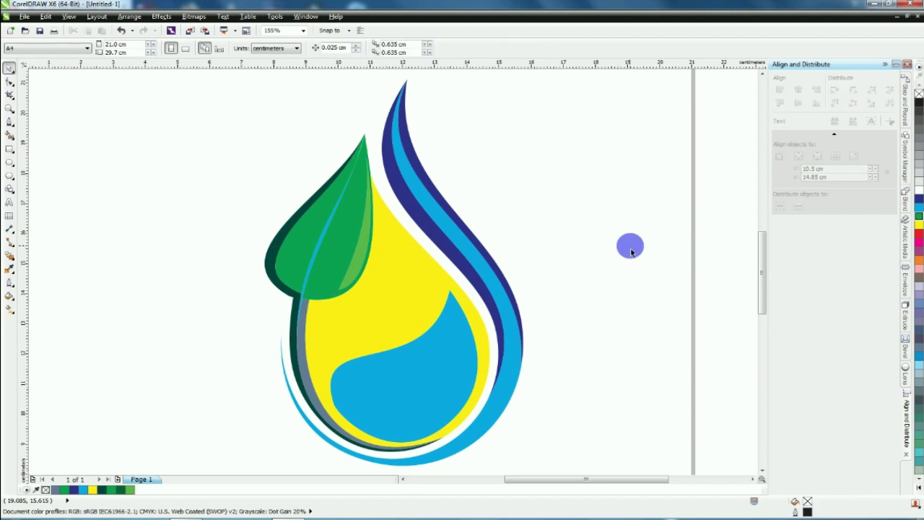
# - Color the leaf's blue center vein light teal (C56 M0 Y24 K0)
pyautogui.click(310, 265)
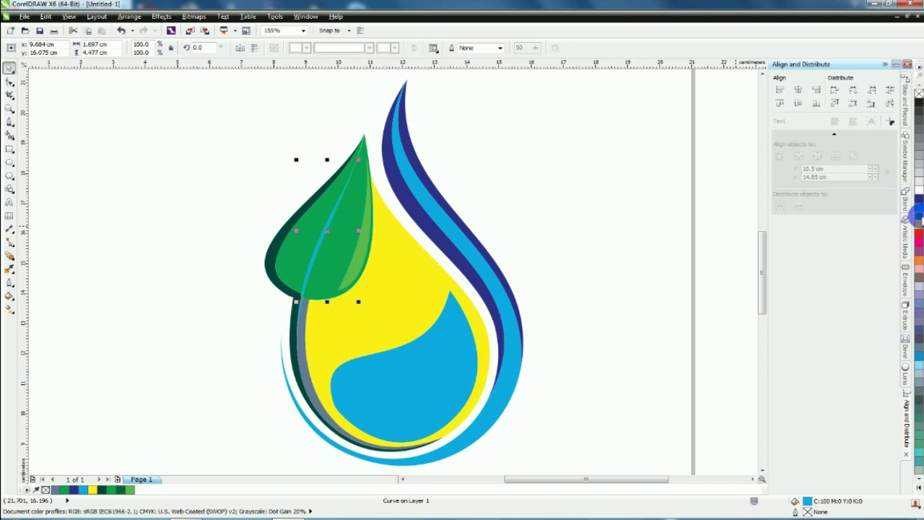
pyautogui.click(919, 215)
pyautogui.moveTo(921, 221); pyautogui.dragTo(862, 219)
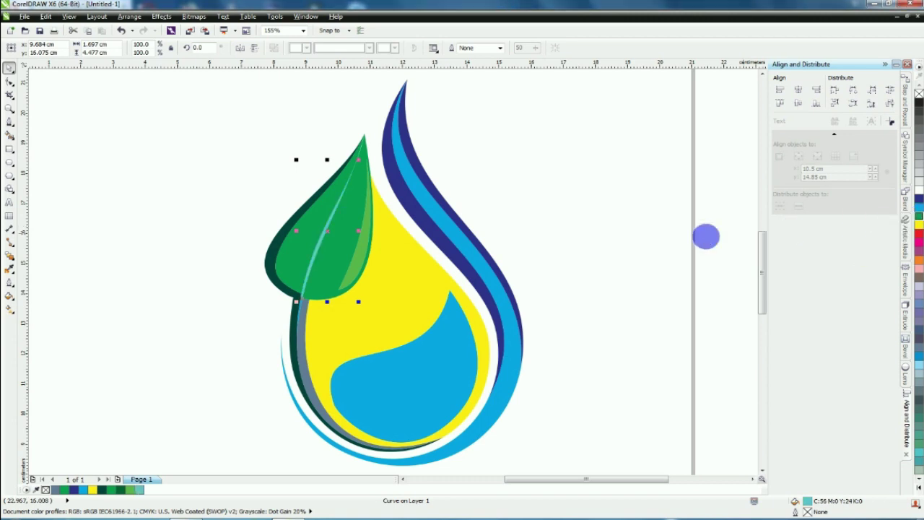
pyautogui.click(613, 247)
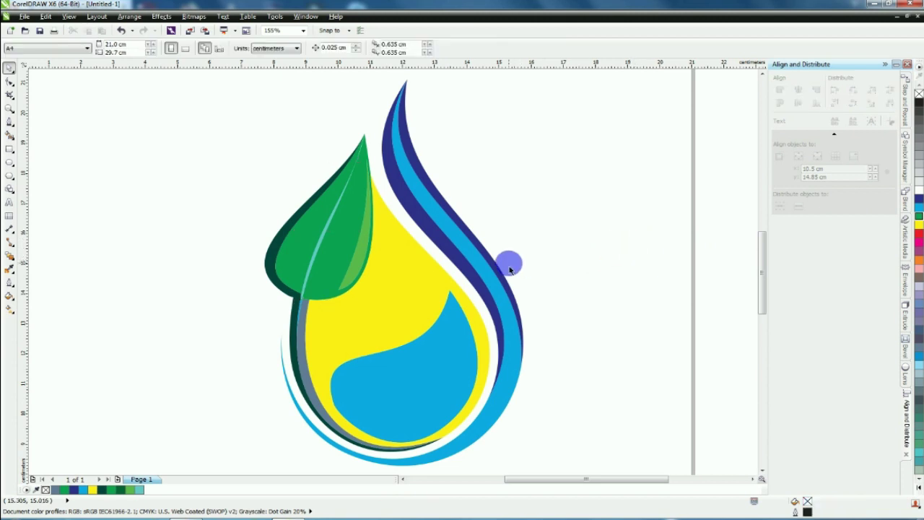
# - Copy the vein's teal to the thin blue sliver that continues it along the stem below the leaf
pyautogui.scroll(4, 296, 320)
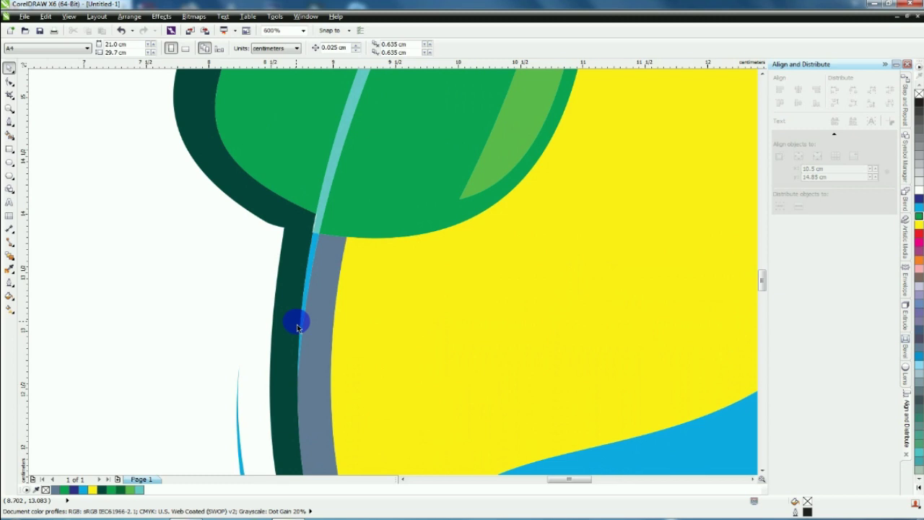
pyautogui.click(9, 270)
pyautogui.click(323, 213)
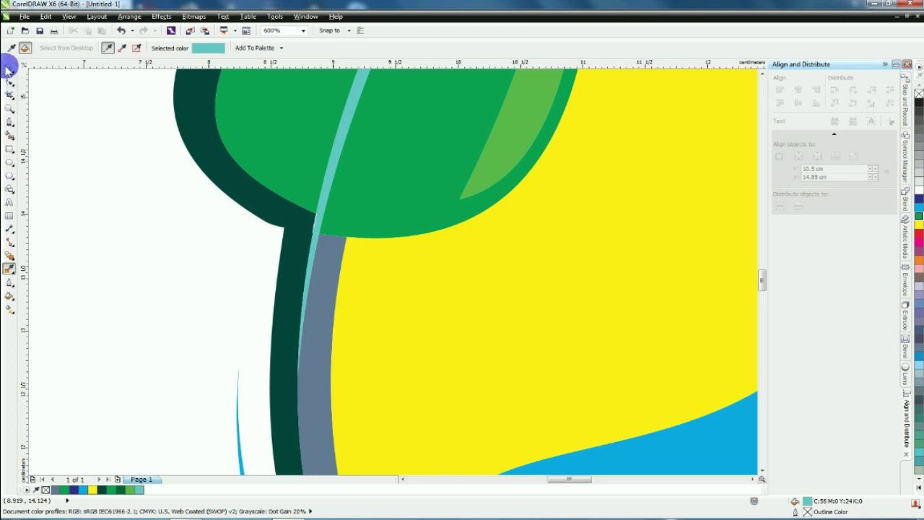
pyautogui.click(9, 68)
pyautogui.scroll(-3, 367, 206)
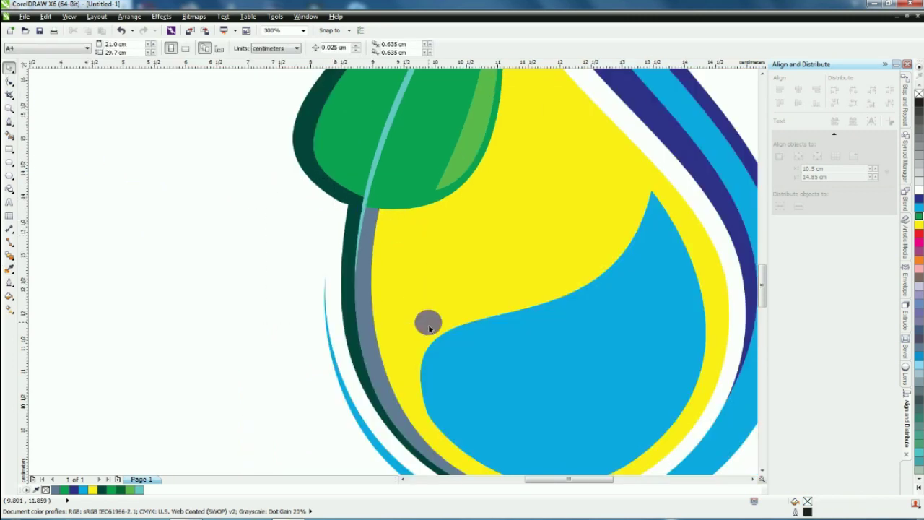
pyautogui.scroll(-2, 278, 307)
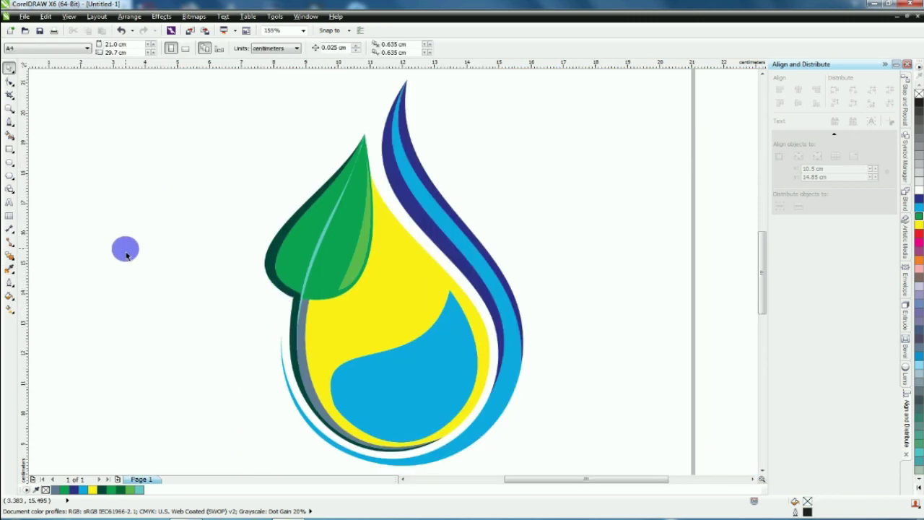
# - Apply a linear green-to-white fountain fill to the leaf's right half, running from its outer edge toward the vein
pyautogui.click(337, 249)
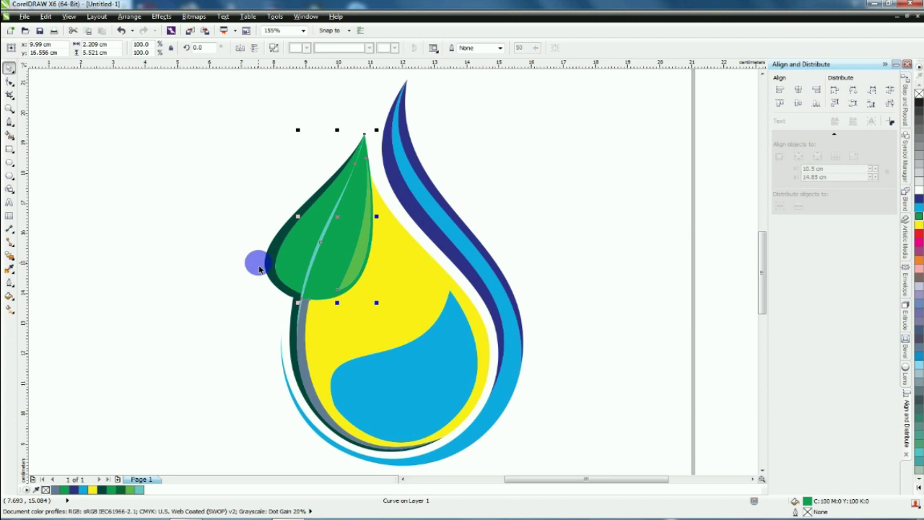
pyautogui.keyDown('shift'); pyautogui.click(302, 248); pyautogui.keyUp('shift')
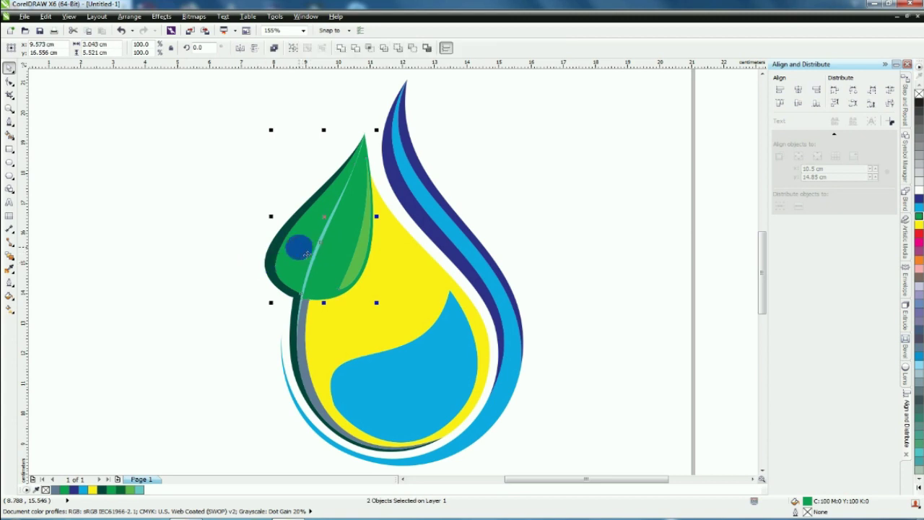
pyautogui.click(330, 236)
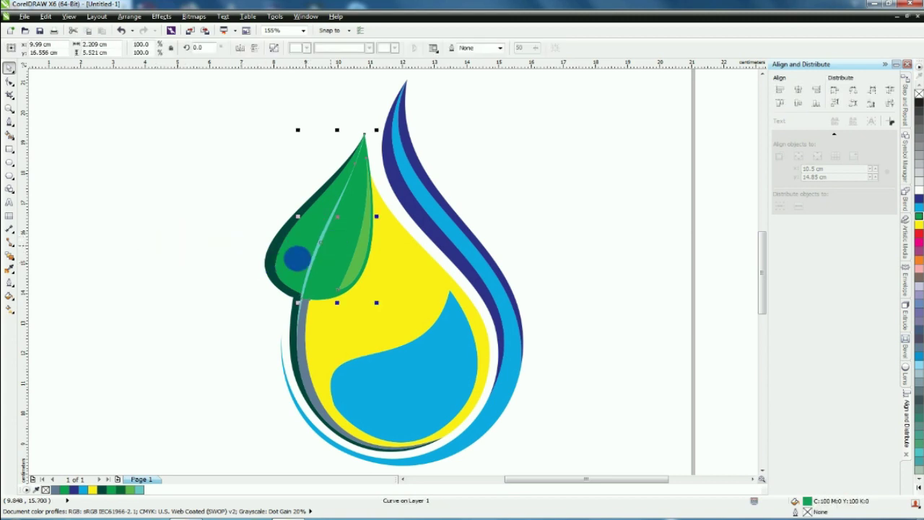
pyautogui.click(10, 309)
pyautogui.moveTo(321, 242); pyautogui.dragTo(359, 247)
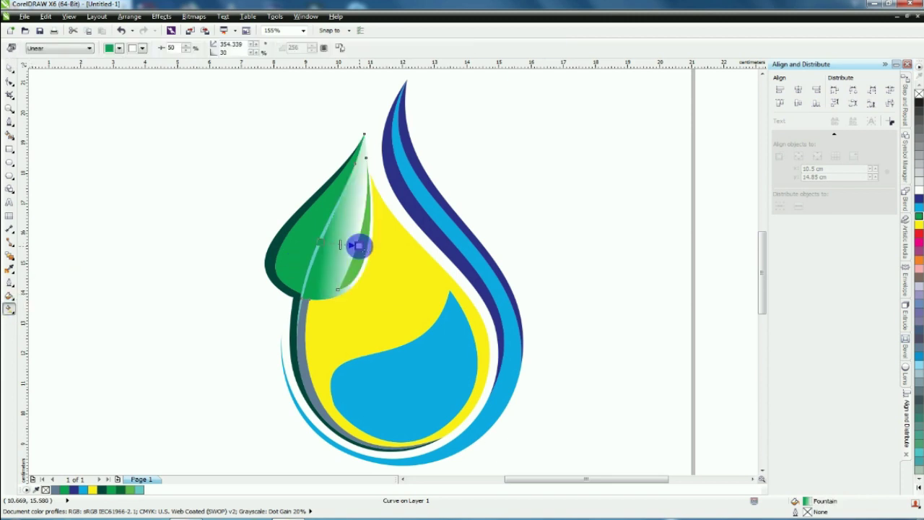
pyautogui.scroll(1, 359, 246)
pyautogui.moveTo(285, 239); pyautogui.dragTo(405, 221)
pyautogui.moveTo(359, 247); pyautogui.dragTo(280, 195)
pyautogui.moveTo(405, 221); pyautogui.dragTo(382, 236)
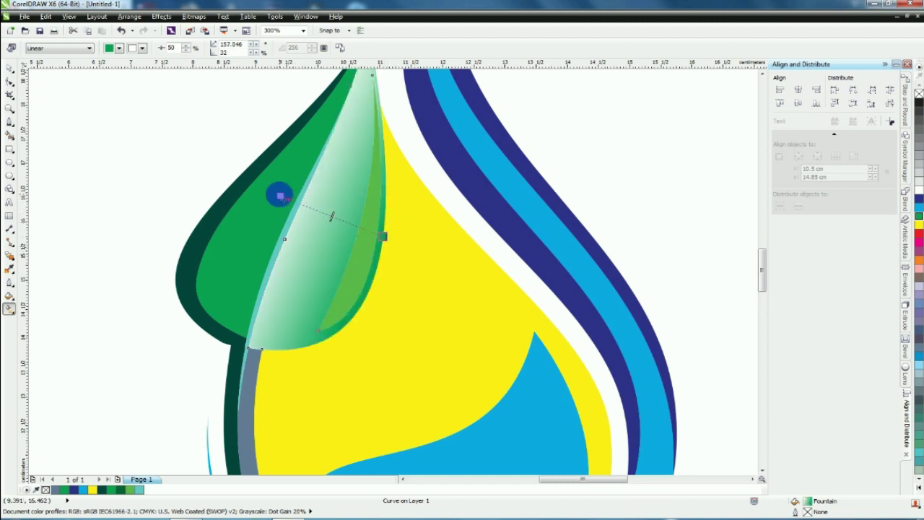
# - Change the gradient's white end to a darker green and place that end on the vein
pyautogui.click(920, 218)
pyautogui.moveTo(920, 218); pyautogui.dragTo(894, 261)
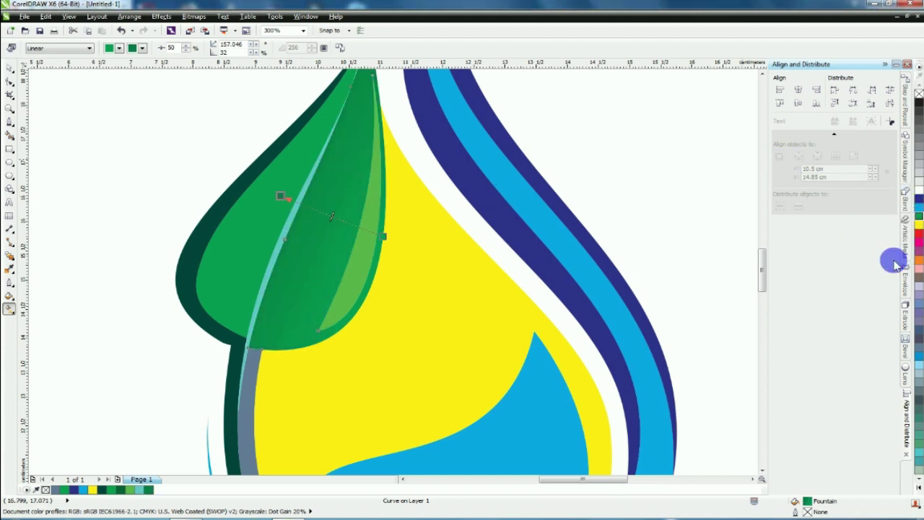
pyautogui.moveTo(348, 244); pyautogui.dragTo(365, 298)
pyautogui.moveTo(298, 251); pyautogui.dragTo(315, 262)
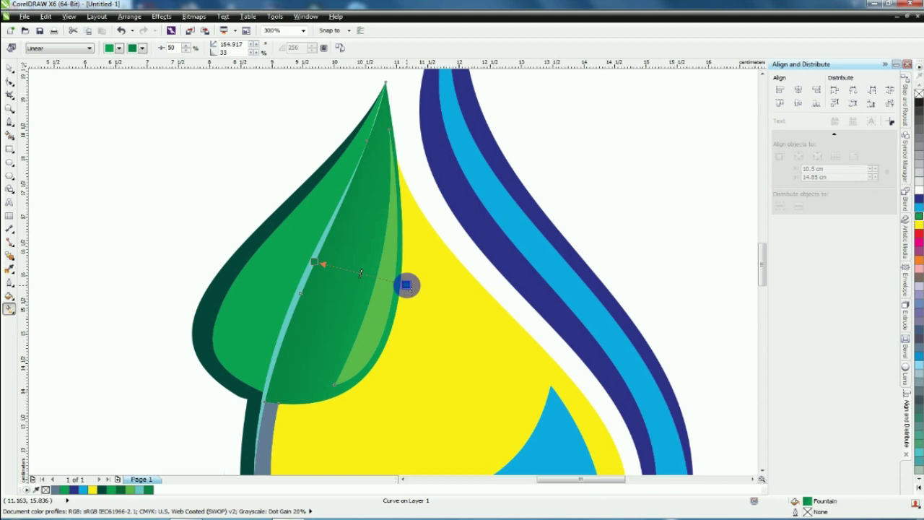
# - Give the leaf's left half the same green linear gradient, darkening from its outer side toward the vein
pyautogui.click(277, 271)
pyautogui.click(474, 47)
pyautogui.click(361, 217)
pyautogui.moveTo(384, 279); pyautogui.dragTo(303, 281)
pyautogui.moveTo(240, 255); pyautogui.dragTo(240, 265)
pyautogui.click(10, 67)
pyautogui.click(145, 137)
# - Adjust the curve nodes of the gradient leaf half near the tip to close the white gap along the vein
pyautogui.click(335, 226)
pyautogui.click(11, 82)
pyautogui.scroll(2, 383, 81)
pyautogui.click(398, 88)
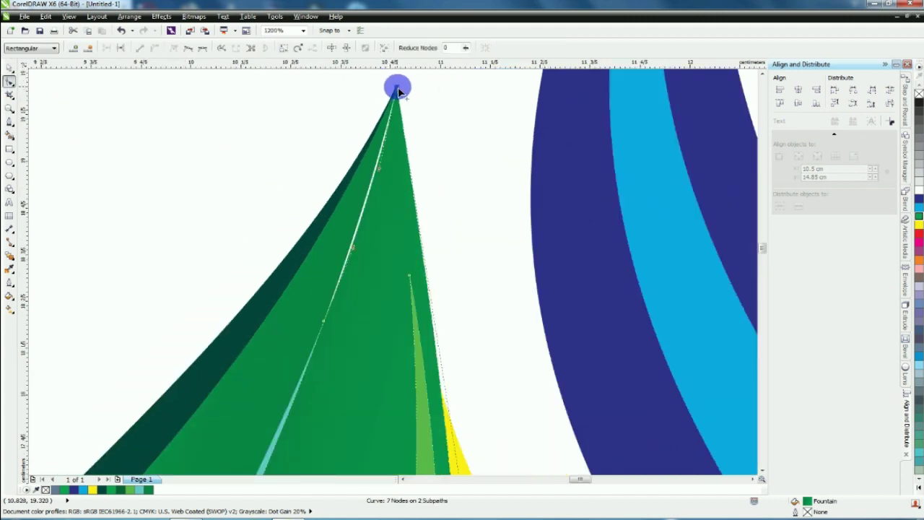
pyautogui.scroll(1, 387, 160)
pyautogui.moveTo(371, 178); pyautogui.dragTo(366, 177)
pyautogui.moveTo(320, 337); pyautogui.dragTo(316, 334)
pyautogui.scroll(-1, 404, 179)
pyautogui.click(10, 69)
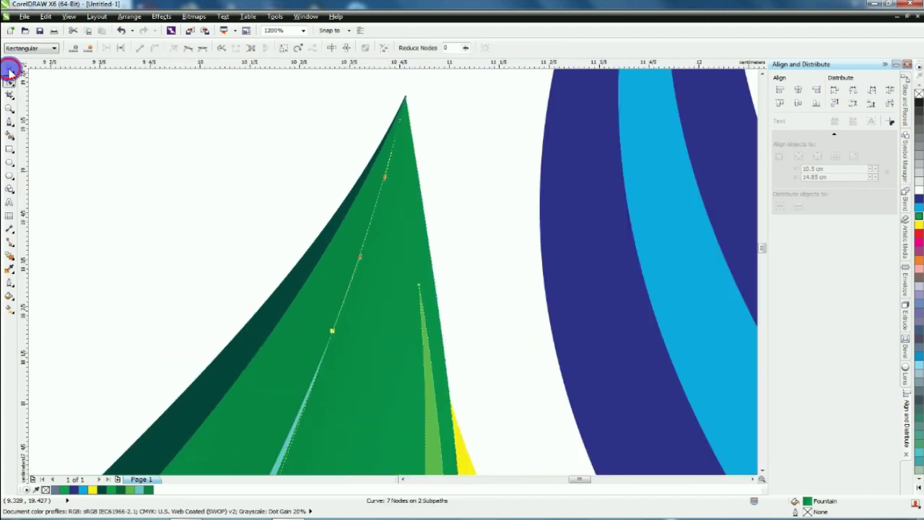
pyautogui.press('F4')
pyautogui.click(156, 157)
# - Draw a straight 2 px line along the vein from the leaf's upper part to its base
pyautogui.click(10, 121)
pyautogui.scroll(2, 320, 231)
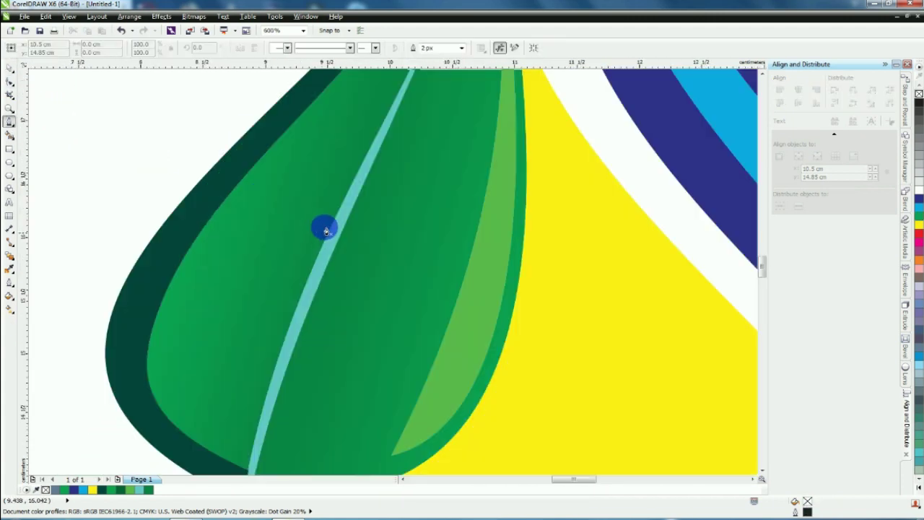
pyautogui.click(370, 153)
pyautogui.scroll(-1, 342, 223)
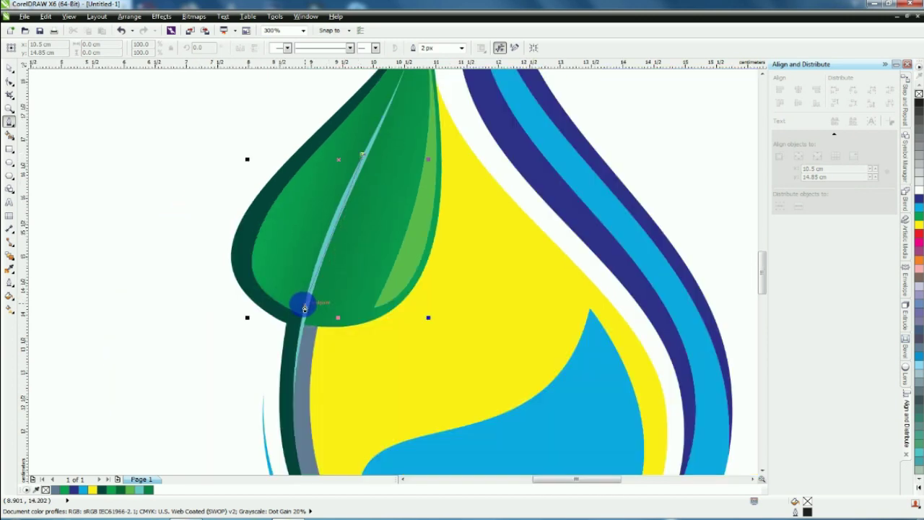
pyautogui.scroll(1, 304, 305)
pyautogui.click(304, 330)
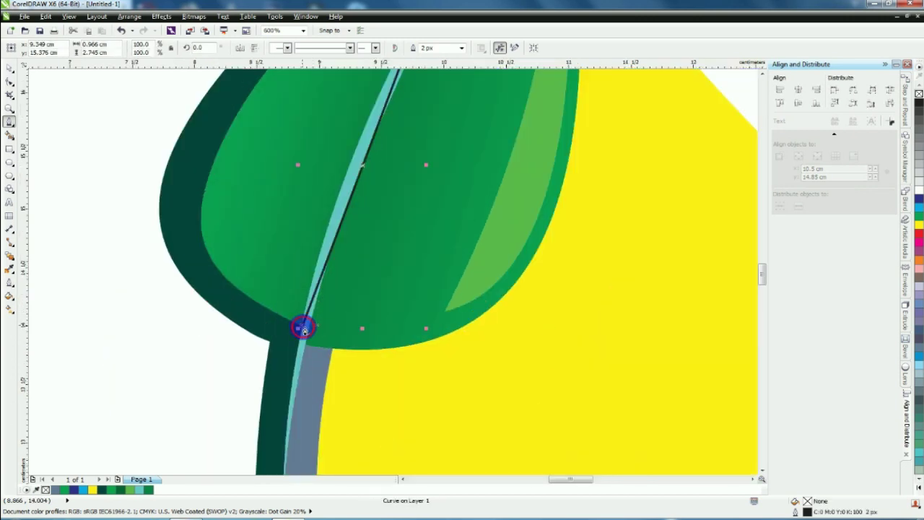
# - Bend the line into a slight curve bulging just outside the vein's left edge
pyautogui.click(11, 82)
pyautogui.scroll(-1, 332, 212)
pyautogui.scroll(1, 356, 169)
pyautogui.click(345, 207)
pyautogui.click(160, 55)
pyautogui.click(347, 225)
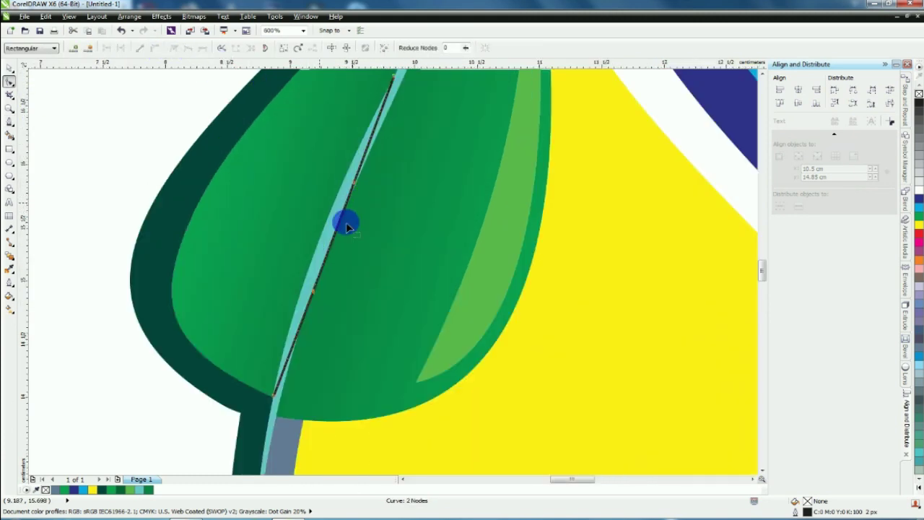
pyautogui.moveTo(339, 226); pyautogui.dragTo(324, 229)
pyautogui.moveTo(318, 229); pyautogui.dragTo(320, 229)
pyautogui.scroll(-1, 331, 218)
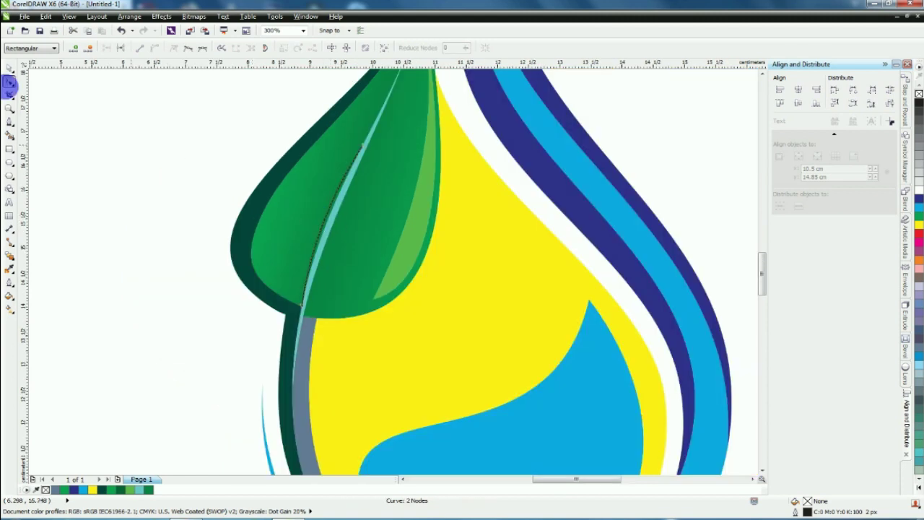
pyautogui.click(9, 69)
pyautogui.click(146, 181)
# - Smart-fill the narrow area between the curved line and the vein, color it teal (C73 M0 Y40 K0) and remove its outline
pyautogui.click(10, 136)
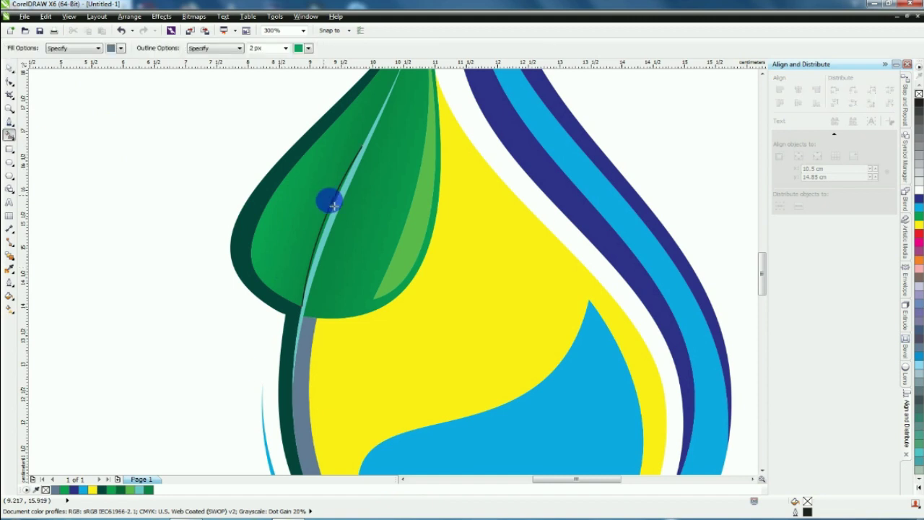
pyautogui.scroll(2, 333, 202)
pyautogui.click(327, 249)
pyautogui.scroll(-1, 310, 255)
pyautogui.scroll(-1, 306, 250)
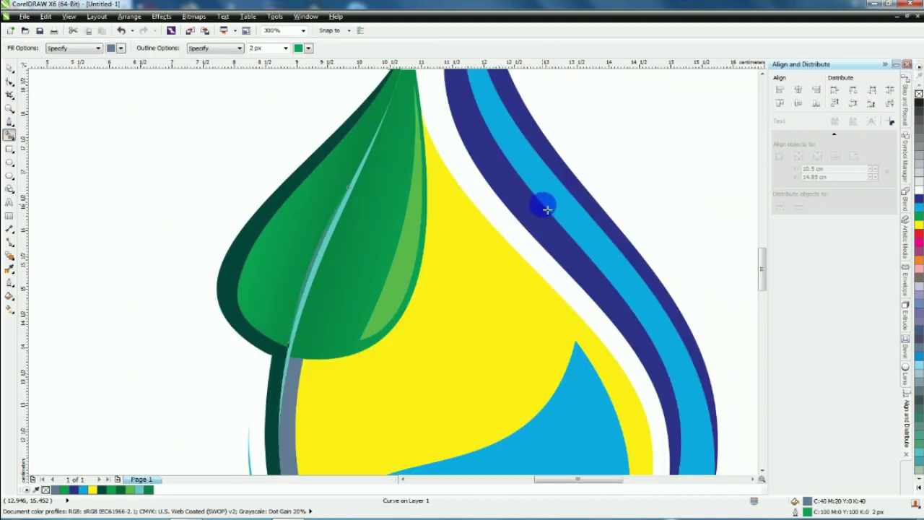
pyautogui.click(920, 220)
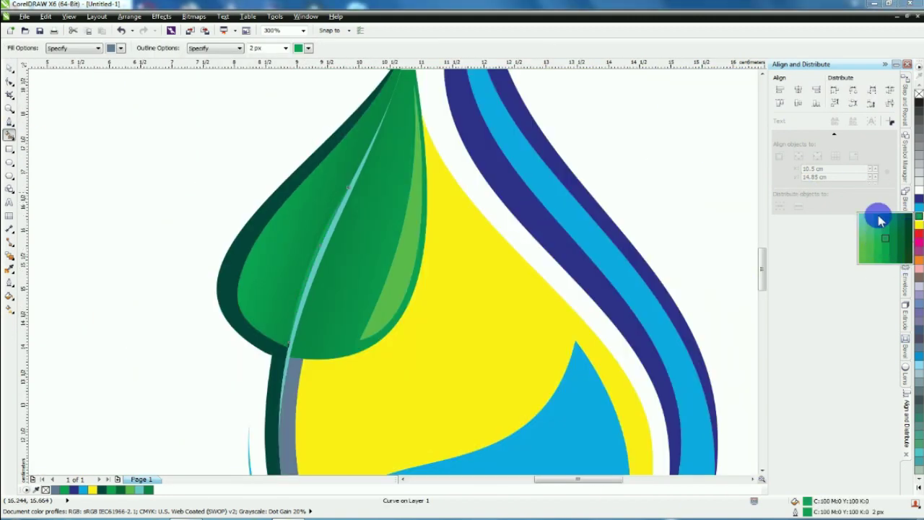
pyautogui.click(654, 234)
pyautogui.rightClick(919, 94)
# - Delete the black guide line beside the vein
pyautogui.click(10, 69)
pyautogui.scroll(3, 342, 188)
pyautogui.moveTo(395, 186); pyautogui.dragTo(343, 155)
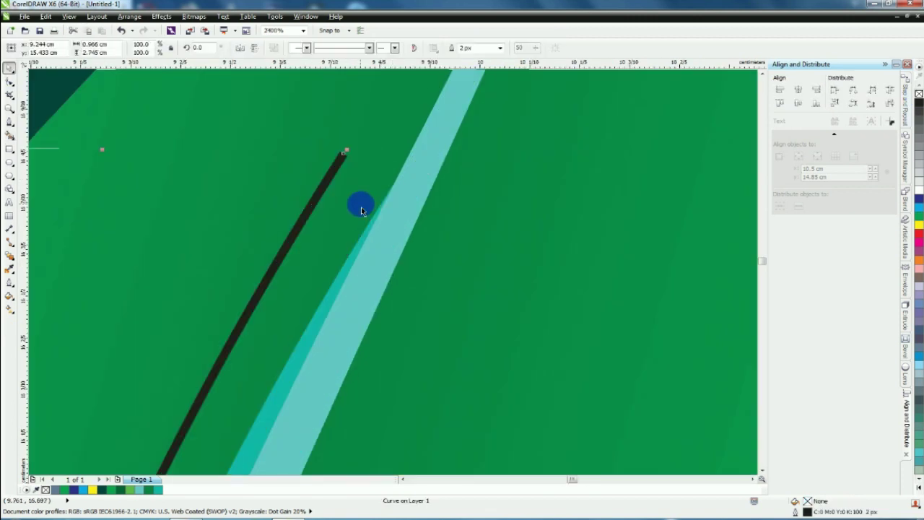
pyautogui.press('Delete')
pyautogui.scroll(-4, 361, 209)
# - Recolor the teal sliver beside the vein with the dark green (C100 M45 Y71 K46) sampled from the leaf's edge
pyautogui.scroll(2, 246, 258)
pyautogui.click(502, 237)
pyautogui.click(10, 270)
pyautogui.click(70, 261)
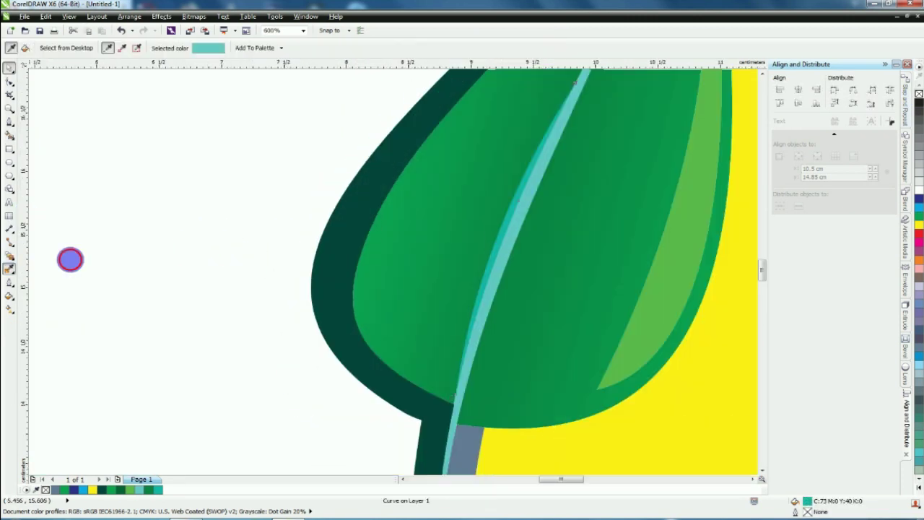
pyautogui.click(343, 236)
pyautogui.scroll(2, 498, 229)
pyautogui.click(511, 230)
pyautogui.scroll(-4, 315, 258)
pyautogui.click(9, 68)
# - Reshape the dark green sliver with its nodes and curve handles so it follows the vein's left side
pyautogui.scroll(2, 306, 256)
pyautogui.click(333, 258)
pyautogui.scroll(-2, 288, 436)
pyautogui.scroll(3, 469, 347)
pyautogui.click(10, 84)
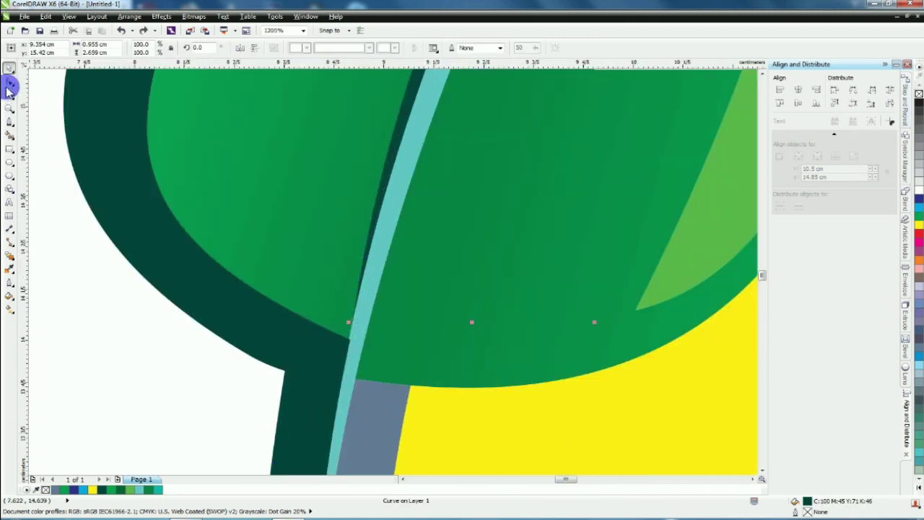
pyautogui.scroll(2, 371, 295)
pyautogui.click(357, 364)
pyautogui.scroll(-3, 402, 196)
pyautogui.scroll(2, 401, 295)
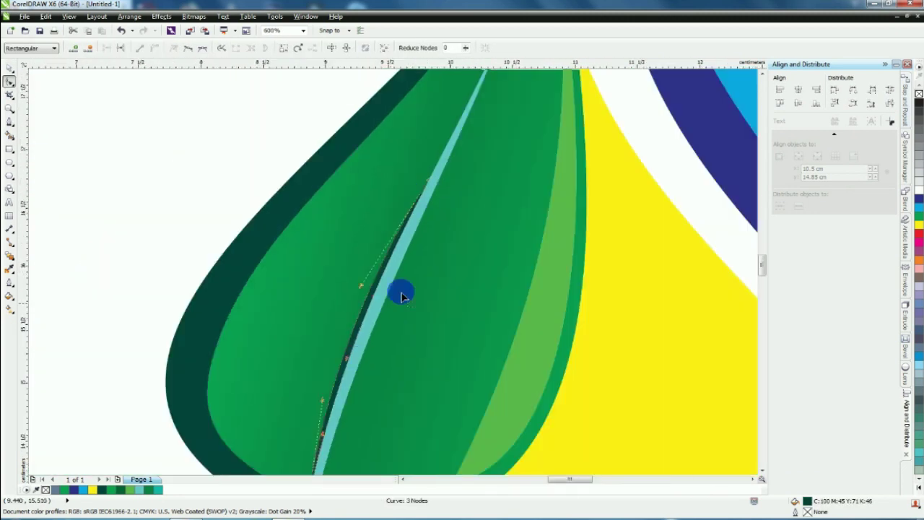
pyautogui.scroll(1, 322, 417)
pyautogui.moveTo(394, 239); pyautogui.dragTo(375, 312)
pyautogui.scroll(-2, 413, 281)
pyautogui.click(10, 69)
pyautogui.click(133, 180)
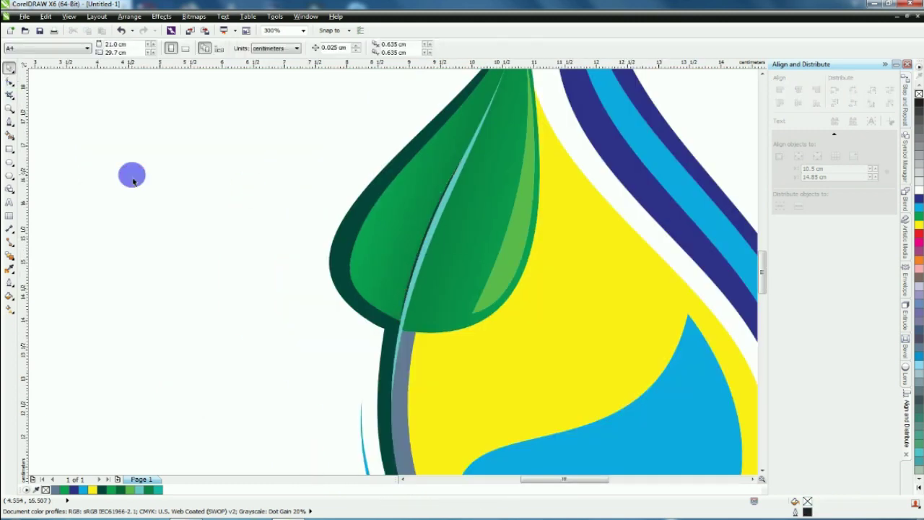
# - Refine the dark sliver's curve and extend its lower end down to where the leaf meets the stem
pyautogui.scroll(-1, 133, 180)
pyautogui.scroll(3, 302, 278)
pyautogui.click(345, 277)
pyautogui.scroll(-1, 328, 276)
pyautogui.scroll(-2, 380, 202)
pyautogui.scroll(2, 384, 183)
pyautogui.moveTo(374, 177); pyautogui.dragTo(374, 177)
pyautogui.moveTo(326, 335); pyautogui.dragTo(323, 331)
pyautogui.scroll(2, 325, 439)
pyautogui.moveTo(309, 268); pyautogui.dragTo(300, 341)
pyautogui.scroll(-2, 300, 341)
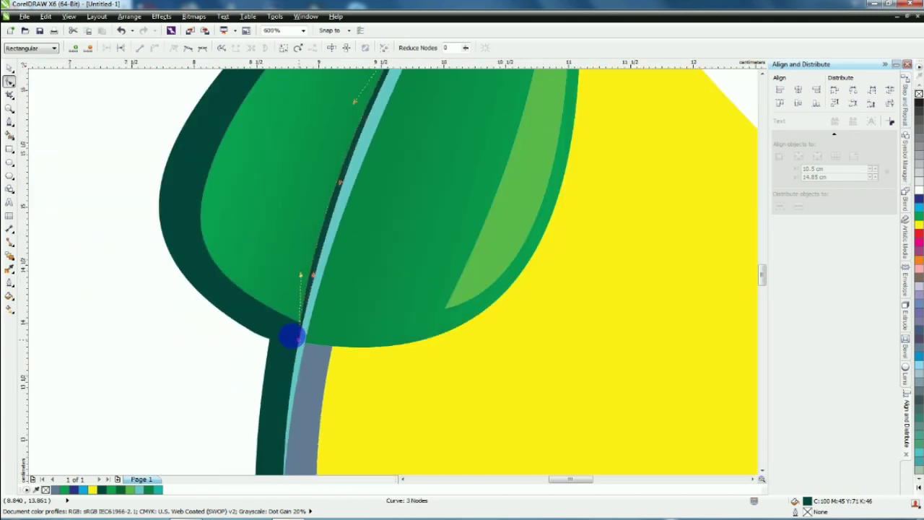
pyautogui.scroll(-1, 306, 300)
pyautogui.scroll(1, 332, 196)
pyautogui.press('space')
pyautogui.click(193, 192)
pyautogui.press('F4')
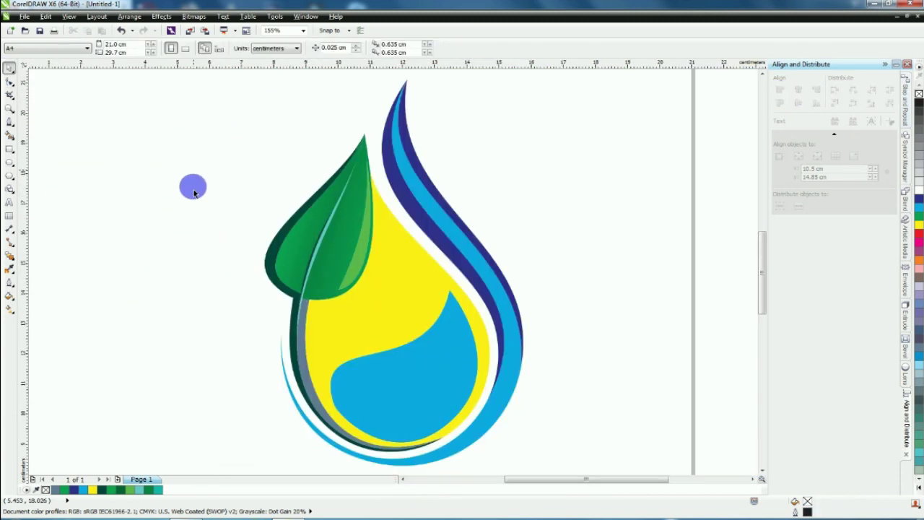
# - Color the leaf's center vein deep green (C91 M33 Y100 K27)
pyautogui.click(313, 258)
pyautogui.scroll(2, 313, 258)
pyautogui.moveTo(920, 218); pyautogui.dragTo(900, 262)
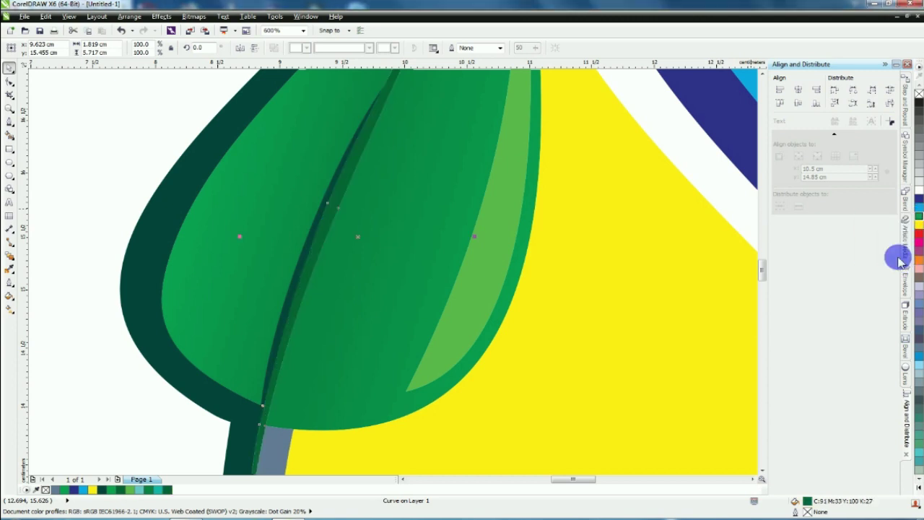
pyautogui.press('F4')
pyautogui.click(716, 257)
# - Recolor the leaf's center vein in a lighter green
pyautogui.scroll(3, 327, 222)
pyautogui.click(353, 231)
pyautogui.click(9, 268)
pyautogui.click(727, 283)
pyautogui.click(323, 316)
pyautogui.press('F4')
pyautogui.click(10, 67)
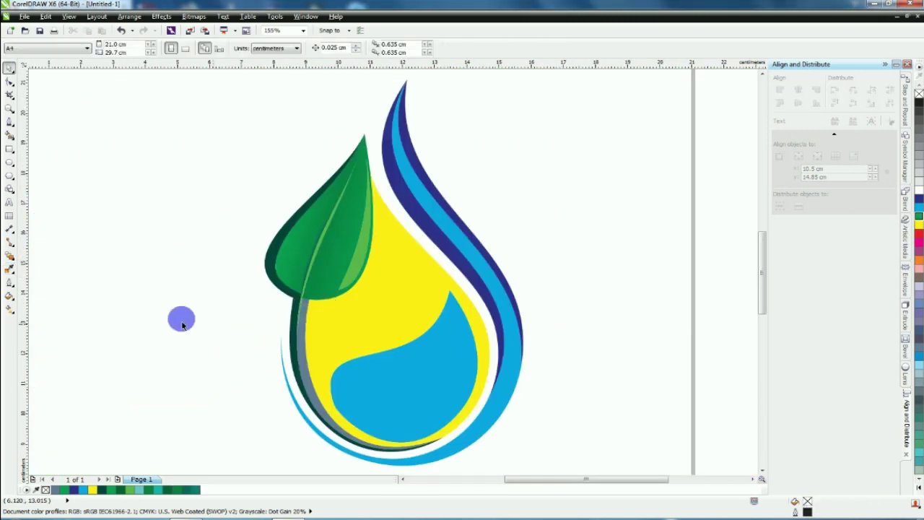
# - Recolor the inner blue drop light blue (C56 M0 Y0 K0)
pyautogui.click(402, 292)
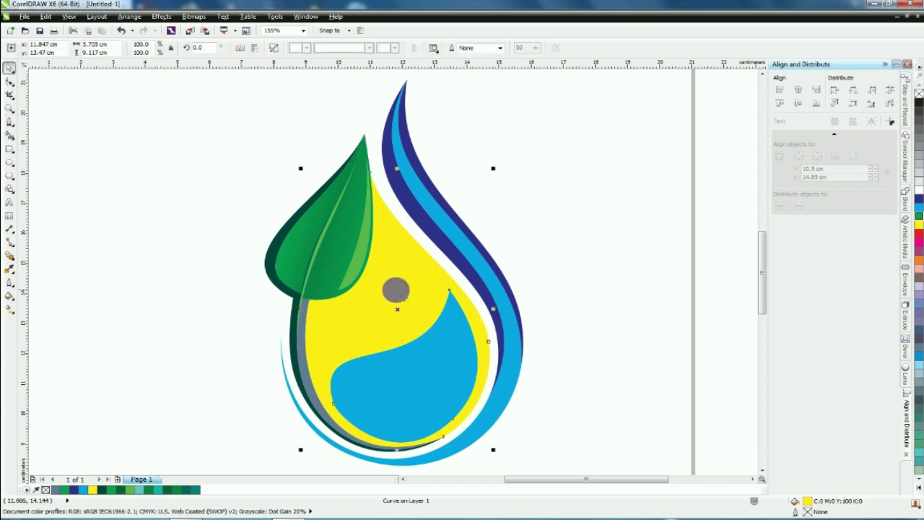
pyautogui.click(467, 353)
pyautogui.moveTo(920, 208); pyautogui.dragTo(863, 231)
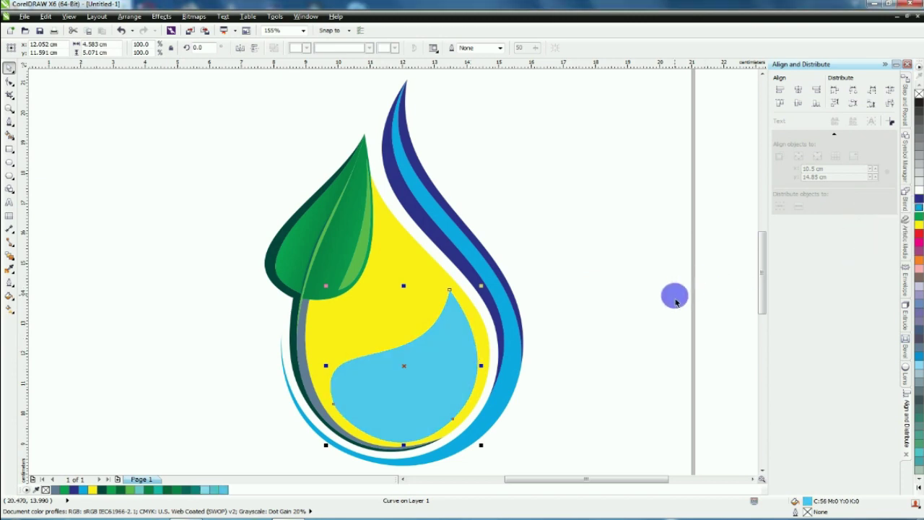
# - Give the inner blue drop a linear transparency that is solid at its bottom and fades toward its upper tip
pyautogui.click(562, 344)
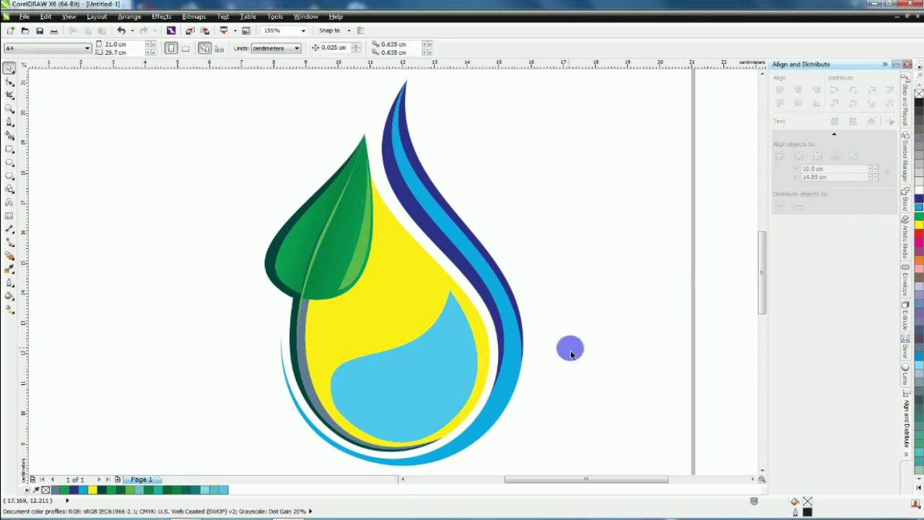
pyautogui.click(438, 354)
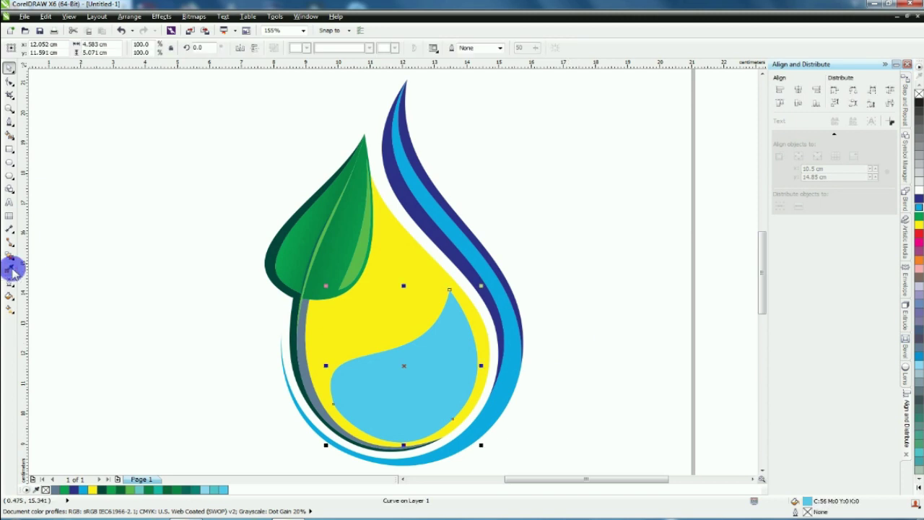
pyautogui.click(12, 270)
pyautogui.click(10, 256)
pyautogui.click(37, 322)
pyautogui.moveTo(448, 290); pyautogui.dragTo(447, 451)
pyautogui.moveTo(449, 289); pyautogui.dragTo(554, 428)
pyautogui.moveTo(443, 457); pyautogui.dragTo(420, 284)
pyautogui.moveTo(554, 428); pyautogui.dragTo(410, 445)
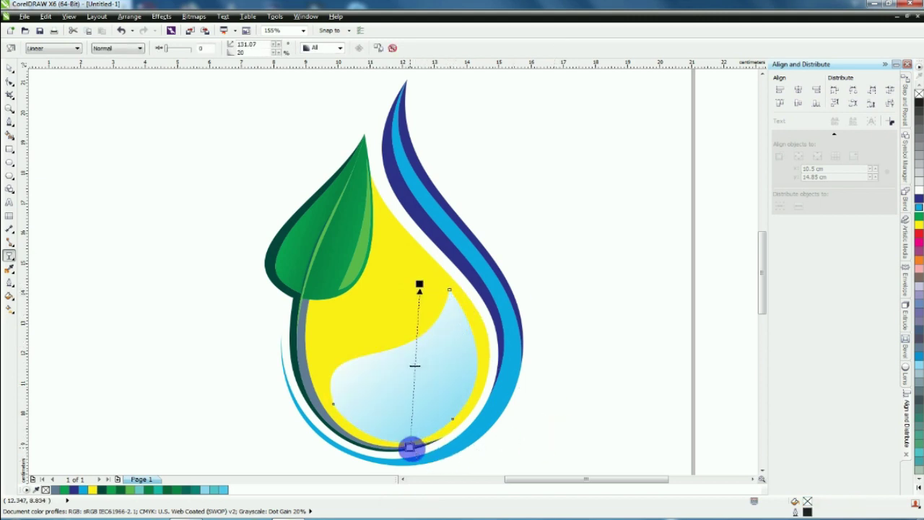
pyautogui.moveTo(420, 283); pyautogui.dragTo(394, 315)
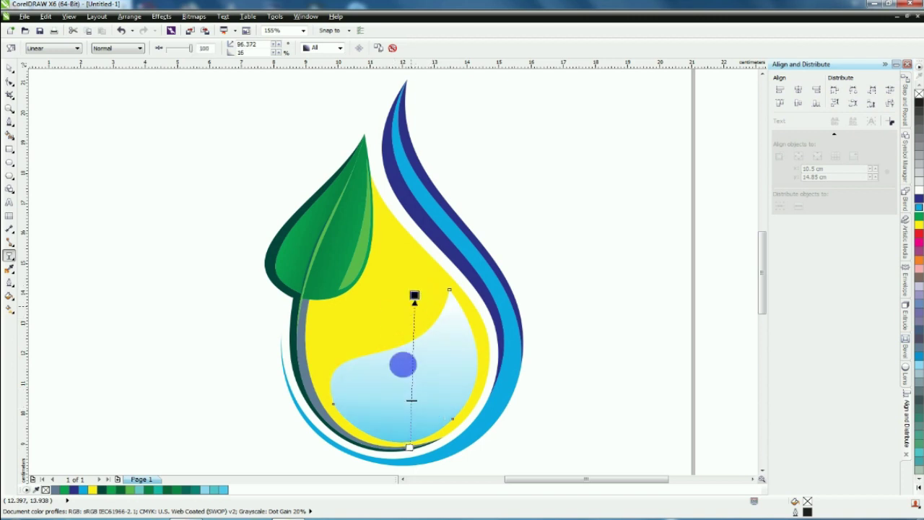
pyautogui.click(100, 317)
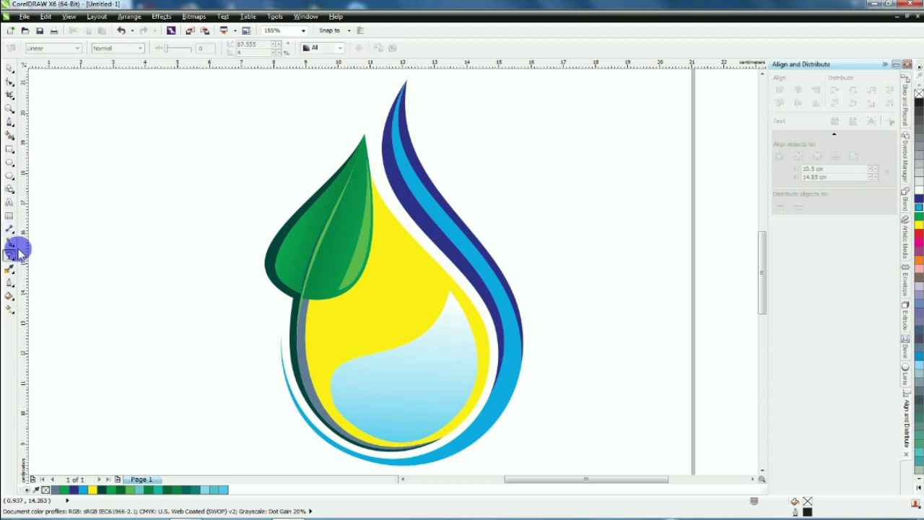
# - Sample the light blue (C45 M0 Y0 K0) from the inner drop's bottom and fill the large yellow drop with it
pyautogui.click(10, 270)
pyautogui.click(401, 429)
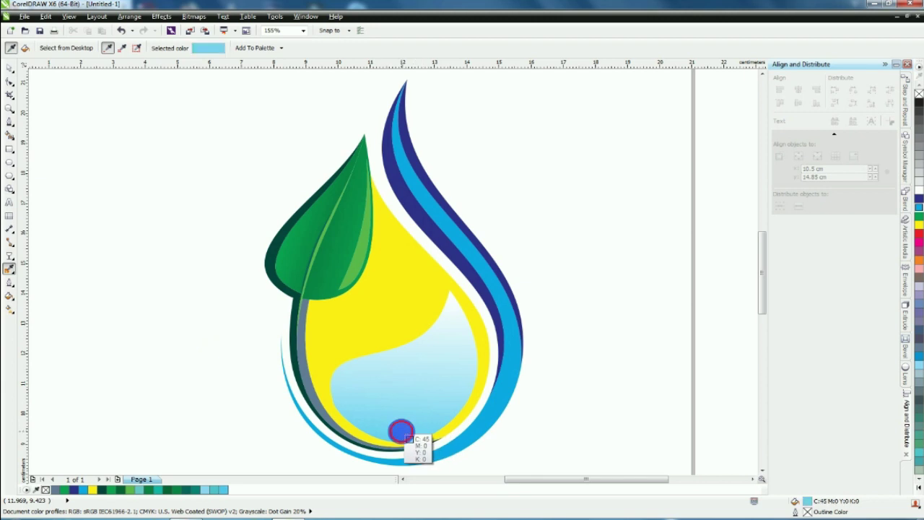
pyautogui.click(371, 333)
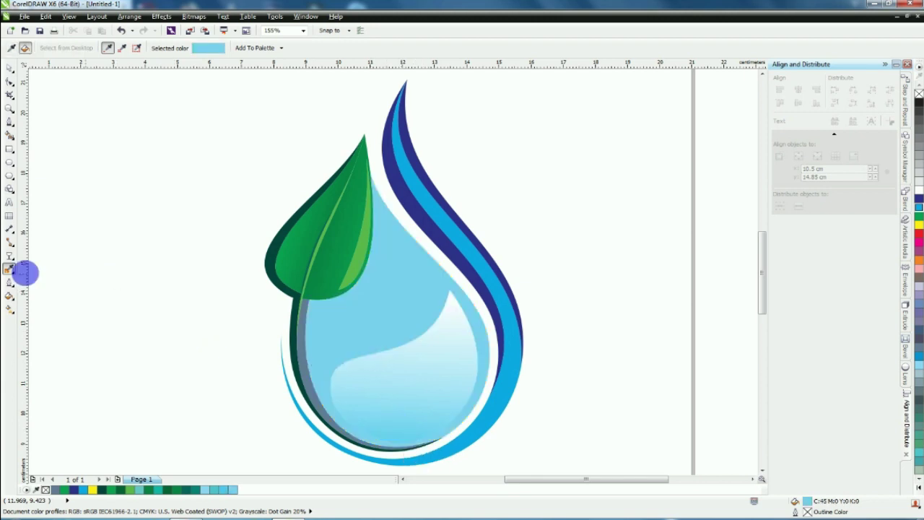
# - Apply a vertical linear transparency to the large light-blue drop, running from its upper tip to just below its bottom edge
pyautogui.click(10, 256)
pyautogui.click(396, 381)
pyautogui.moveTo(383, 234); pyautogui.dragTo(409, 431)
pyautogui.moveTo(380, 227); pyautogui.dragTo(392, 178)
pyautogui.scroll(-1, 439, 249)
pyautogui.scroll(1, 436, 365)
pyautogui.moveTo(418, 307); pyautogui.dragTo(418, 332)
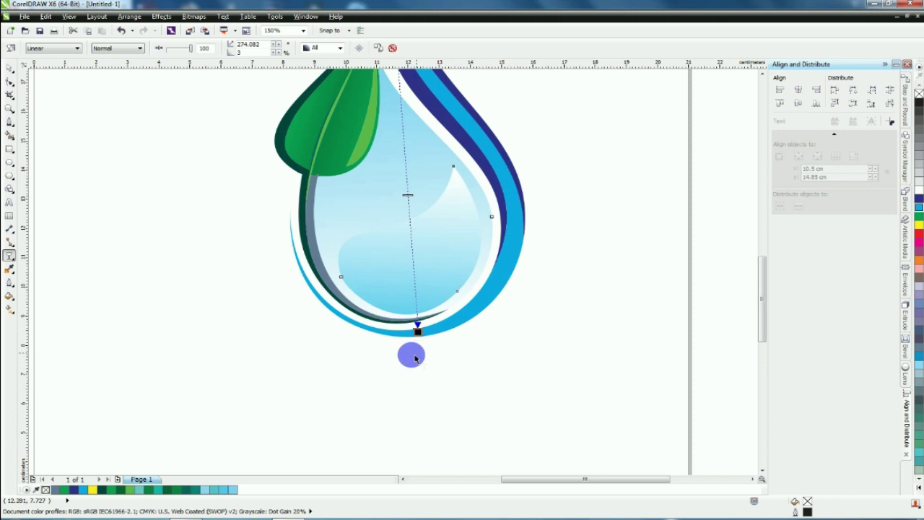
# - Try running the inner drop's linear transparency diagonally, solid at the lower right and fading to the upper left
pyautogui.scroll(-1, 415, 358)
pyautogui.scroll(1, 398, 252)
pyautogui.click(460, 313)
pyautogui.moveTo(411, 387); pyautogui.dragTo(357, 428)
pyautogui.moveTo(417, 229)
pyautogui.mouseDown()
pyautogui.moveTo(461, 223)
pyautogui.moveTo(406, 224)
pyautogui.mouseUp()
pyautogui.moveTo(358, 430); pyautogui.dragTo(481, 419)
pyautogui.moveTo(405, 224)
pyautogui.mouseDown()
pyautogui.moveTo(409, 247)
pyautogui.moveTo(392, 216)
pyautogui.mouseUp()
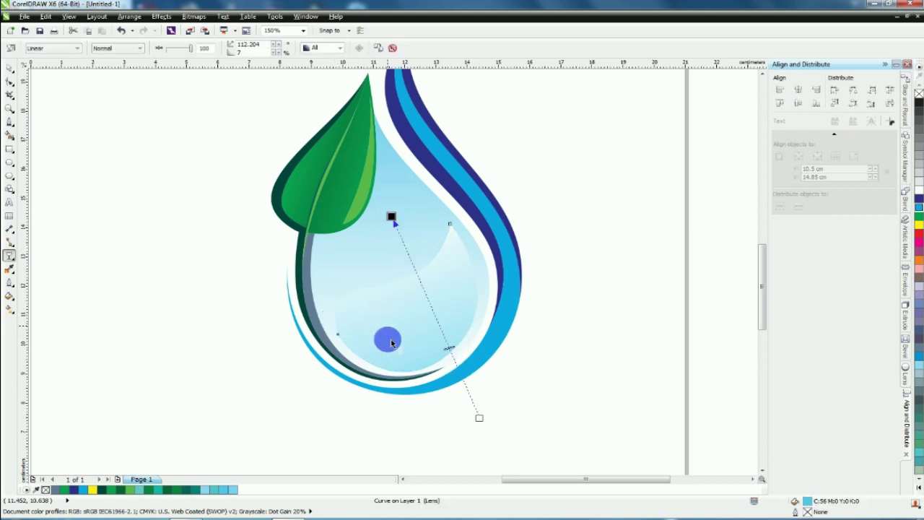
# - Reverse the inner drop's linear transparency so it is solid at the upper left and fades toward the lower right
pyautogui.moveTo(480, 418); pyautogui.dragTo(357, 277)
pyautogui.moveTo(392, 217); pyautogui.dragTo(494, 392)
pyautogui.moveTo(359, 278); pyautogui.dragTo(367, 237)
pyautogui.moveTo(494, 393); pyautogui.dragTo(467, 416)
pyautogui.moveTo(403, 301); pyautogui.dragTo(418, 325)
pyautogui.moveTo(367, 237); pyautogui.dragTo(371, 254)
pyautogui.click(545, 291)
pyautogui.press('F4')
# - Adjust the midpoint and ends of the large drop's linear transparency so its light blue appears stronger and more even
pyautogui.click(10, 68)
pyautogui.click(324, 312)
pyautogui.click(9, 256)
pyautogui.scroll(-1, 364, 319)
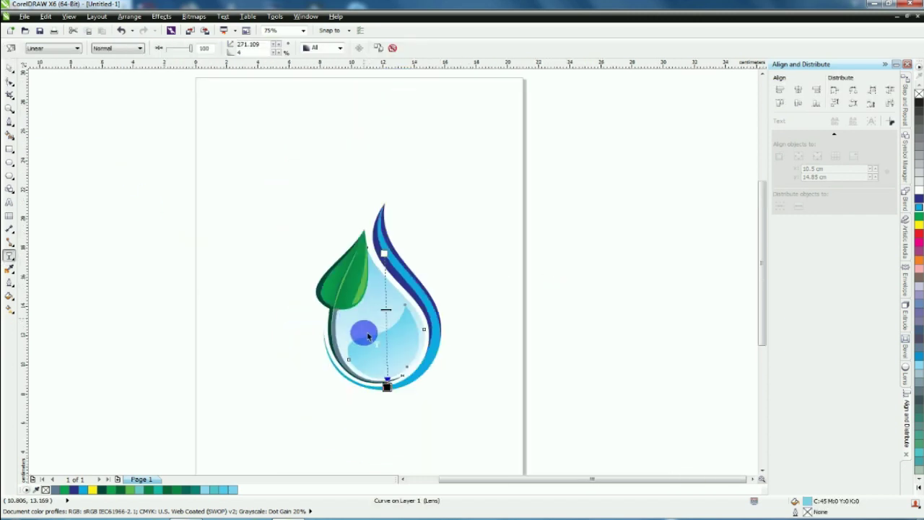
pyautogui.scroll(1, 384, 377)
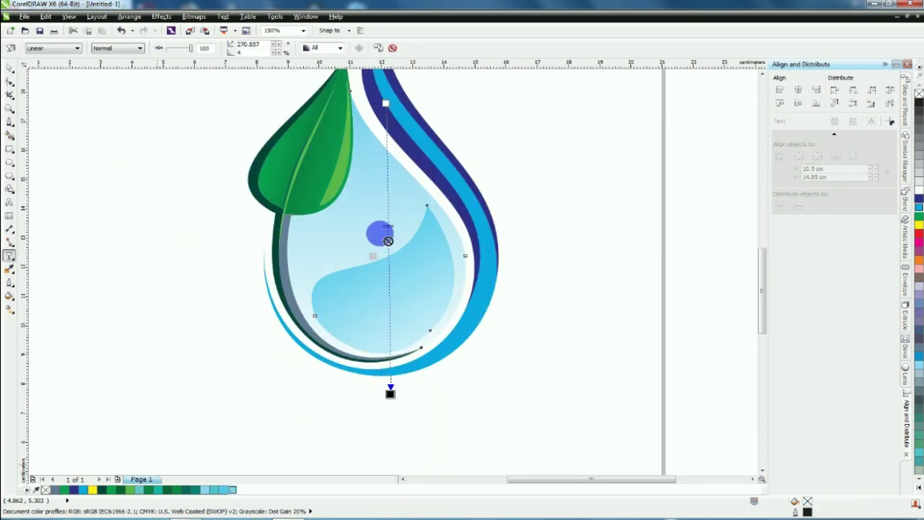
pyautogui.moveTo(388, 230); pyautogui.dragTo(388, 247)
pyautogui.moveTo(386, 103); pyautogui.dragTo(370, 107)
pyautogui.moveTo(434, 323); pyautogui.dragTo(414, 270)
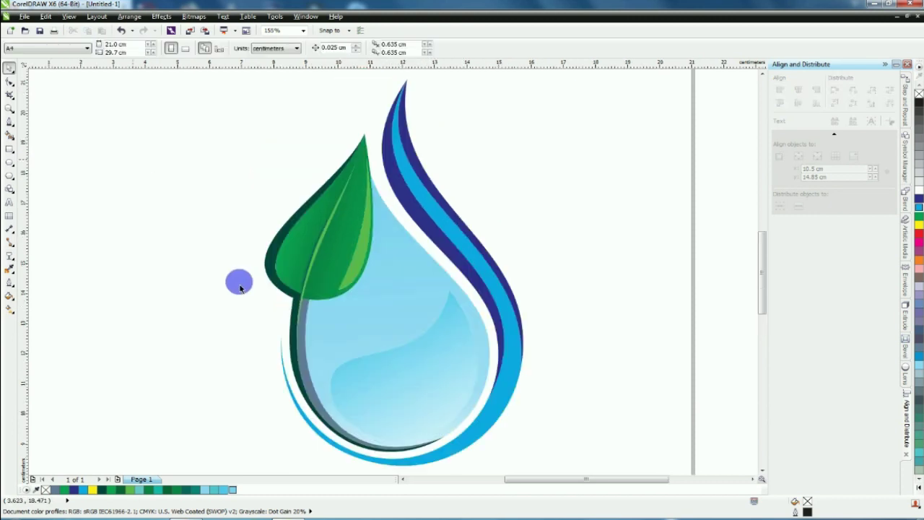
# - Fill the grey sliver along the stem with orange (C0 M60 Y100 K0), then fade it linearly to white at the leaf's base
pyautogui.click(300, 340)
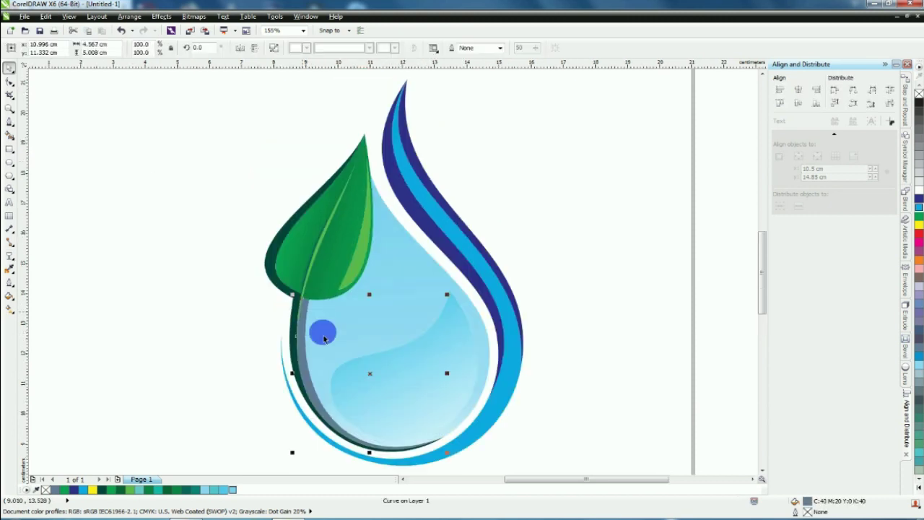
pyautogui.click(919, 261)
pyautogui.scroll(-1, 305, 289)
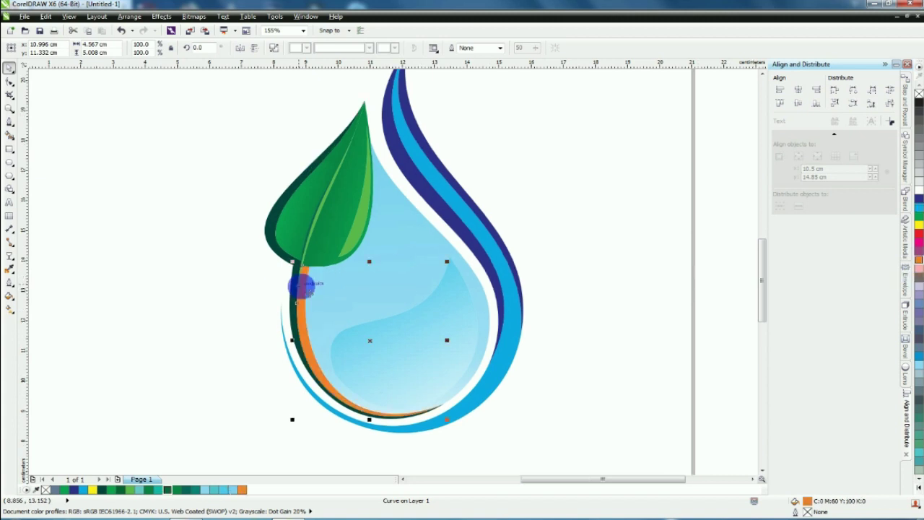
pyautogui.click(9, 309)
pyautogui.moveTo(304, 270); pyautogui.dragTo(240, 288)
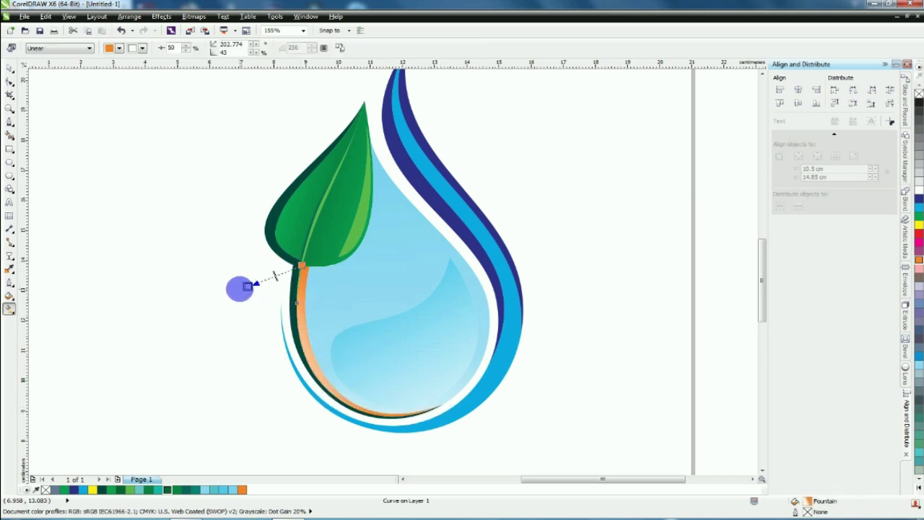
pyautogui.moveTo(303, 268); pyautogui.dragTo(435, 396)
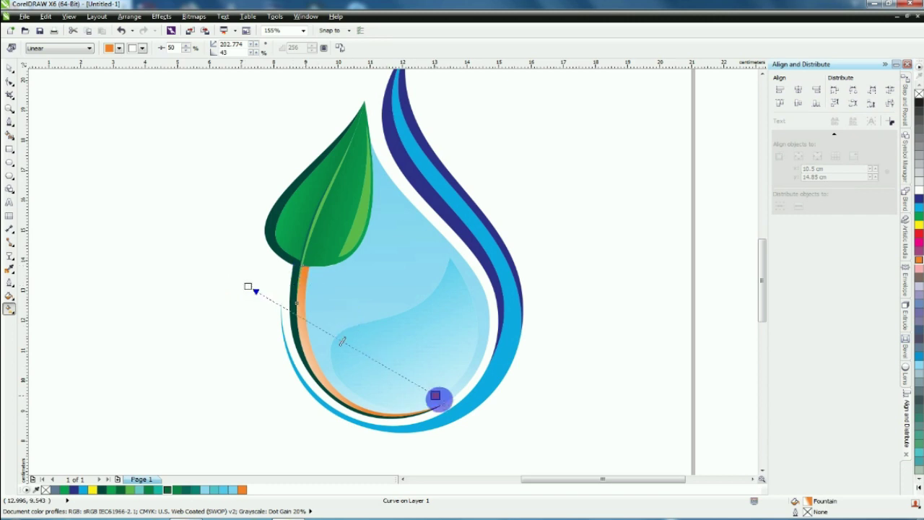
pyautogui.moveTo(248, 287); pyautogui.dragTo(300, 265)
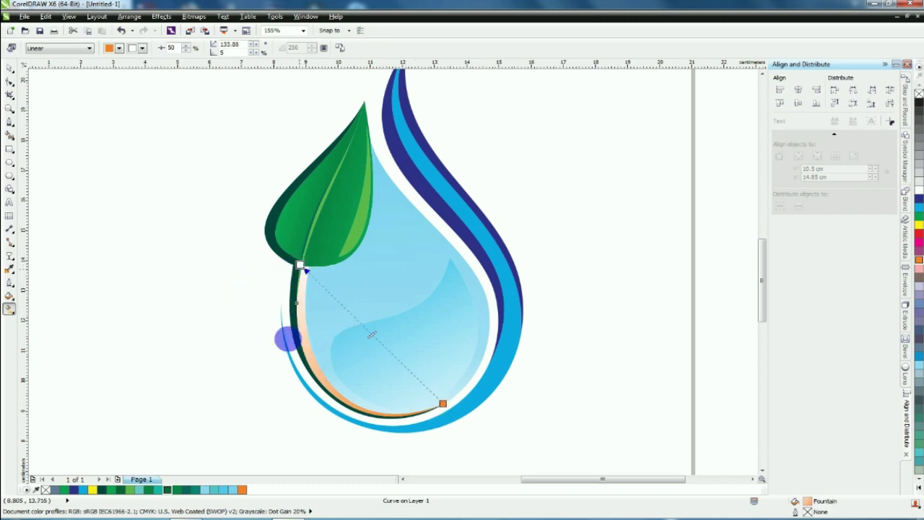
# - Change the white end of the sliver's gradient to dark green and reposition its ends and midpoint
pyautogui.moveTo(103, 490); pyautogui.dragTo(302, 273)
pyautogui.moveTo(372, 335); pyautogui.dragTo(390, 352)
pyautogui.moveTo(443, 404); pyautogui.dragTo(435, 428)
pyautogui.moveTo(300, 266); pyautogui.dragTo(282, 321)
pyautogui.moveTo(379, 388); pyautogui.dragTo(385, 393)
pyautogui.moveTo(434, 428); pyautogui.dragTo(449, 409)
pyautogui.moveTo(395, 382); pyautogui.dragTo(363, 385)
pyautogui.moveTo(282, 322); pyautogui.dragTo(260, 297)
pyautogui.click(10, 68)
pyautogui.click(98, 200)
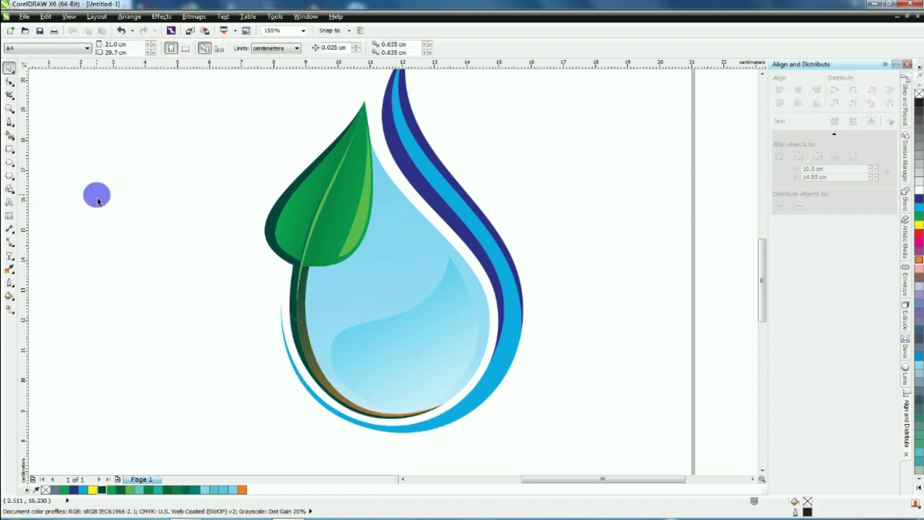
# - Replace the orange end of the stem sliver's gradient with light green
pyautogui.click(285, 312)
pyautogui.click(9, 309)
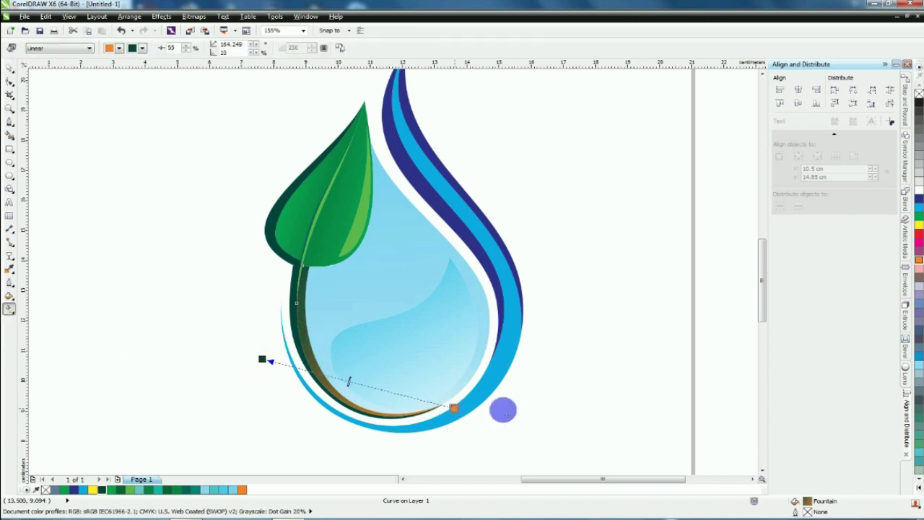
pyautogui.click(152, 312)
pyautogui.click(9, 67)
pyautogui.click(302, 318)
pyautogui.click(10, 309)
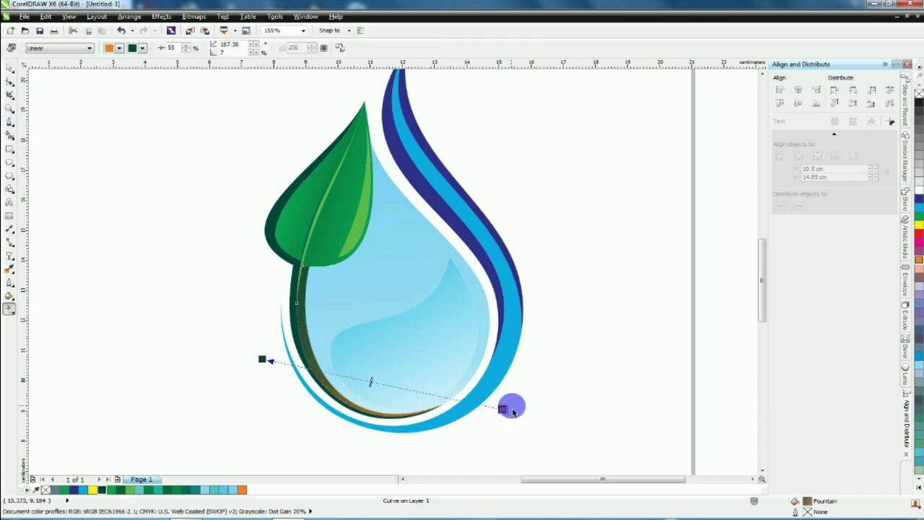
pyautogui.moveTo(121, 490); pyautogui.dragTo(503, 412)
# - Realign the stem sliver's gradient so dark green starts near the leaf's base and light green covers the drop's bottom curve
pyautogui.moveTo(262, 359); pyautogui.dragTo(266, 273)
pyautogui.moveTo(506, 411); pyautogui.dragTo(457, 421)
pyautogui.moveTo(265, 274); pyautogui.dragTo(302, 266)
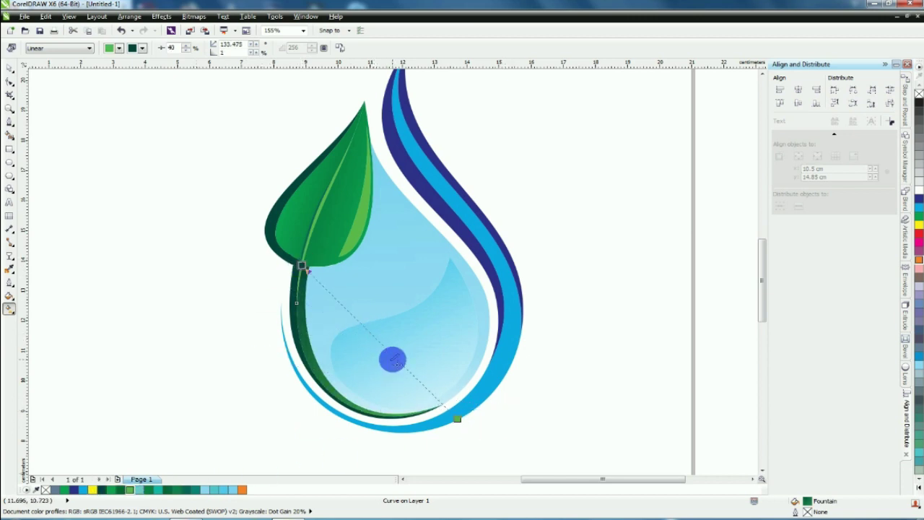
pyautogui.moveTo(458, 419); pyautogui.dragTo(372, 415)
pyautogui.moveTo(302, 265); pyautogui.dragTo(307, 299)
pyautogui.click(10, 67)
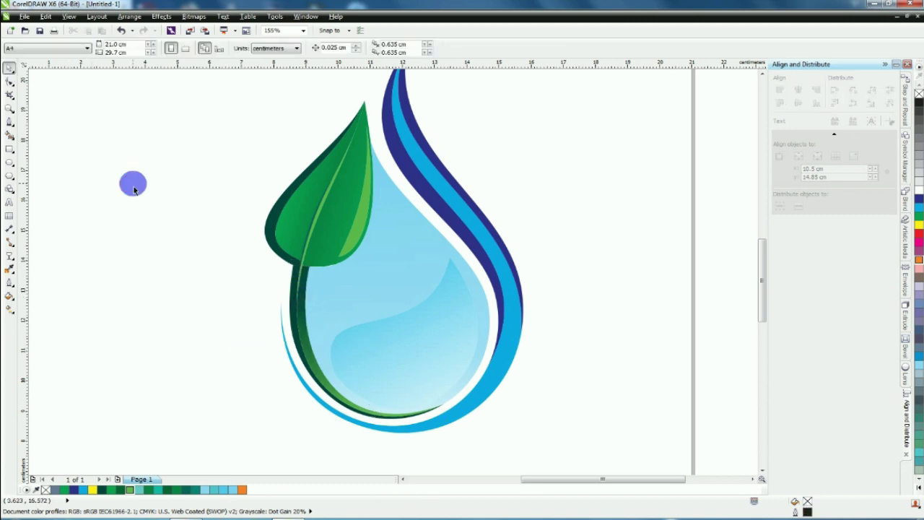
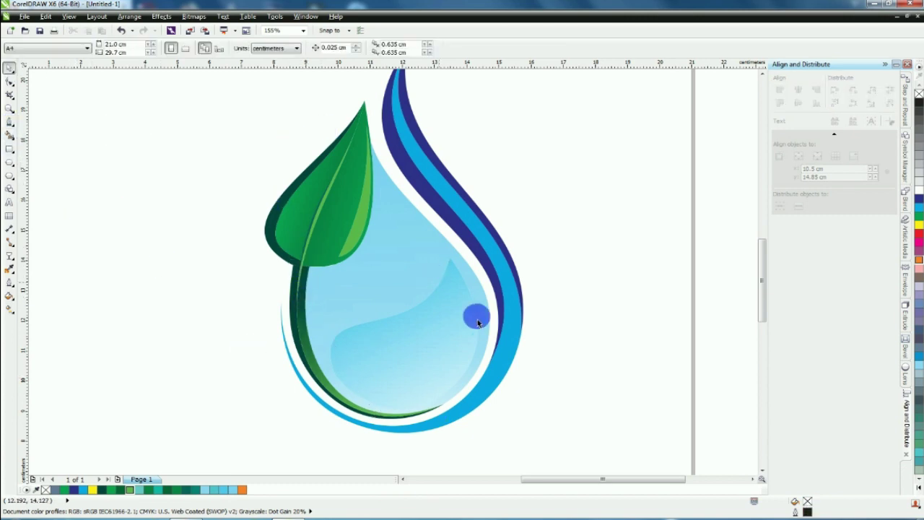
# - Apply a linear gradient to the outer cyan swirl, from cyan at its upper tip to dark blue at the bottom
pyautogui.click(521, 328)
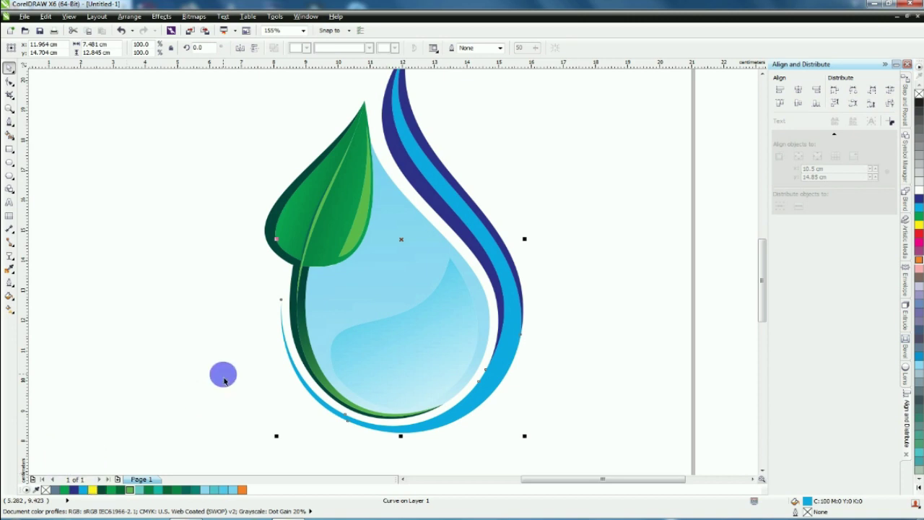
pyautogui.scroll(-2, 223, 374)
pyautogui.click(10, 309)
pyautogui.moveTo(239, 211); pyautogui.dragTo(213, 414)
pyautogui.scroll(1, 218, 408)
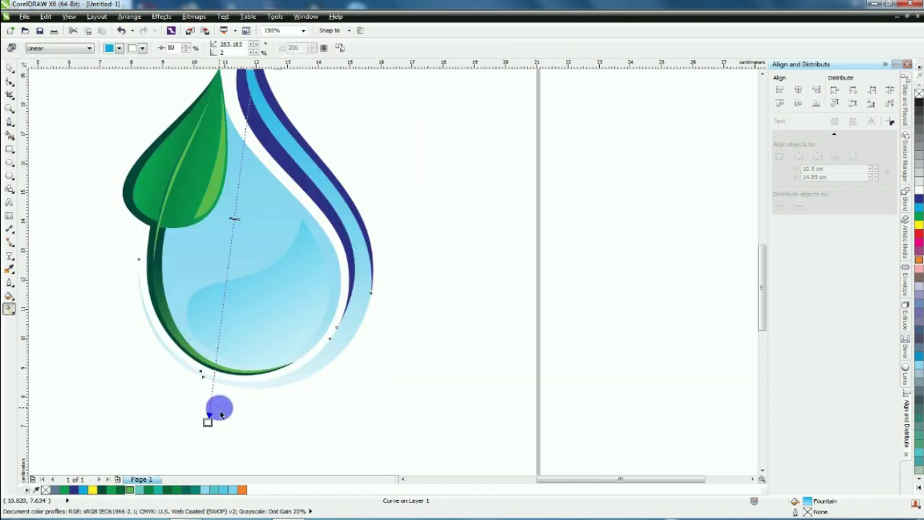
pyautogui.moveTo(74, 491); pyautogui.dragTo(176, 283)
pyautogui.scroll(-1, 249, 350)
pyautogui.scroll(1, 213, 331)
pyautogui.scroll(-1, 241, 338)
pyautogui.scroll(1, 269, 193)
# - Reposition the ends and midpoint of the outer swirl's gradient so dark blue covers its lower curve and cyan only the upper part
pyautogui.moveTo(267, 183); pyautogui.dragTo(347, 166)
pyautogui.scroll(-1, 371, 212)
pyautogui.scroll(1, 305, 252)
pyautogui.moveTo(217, 385); pyautogui.dragTo(209, 441)
pyautogui.moveTo(314, 283); pyautogui.dragTo(285, 338)
pyautogui.moveTo(418, 125); pyautogui.dragTo(393, 147)
pyautogui.scroll(-1, 393, 146)
pyautogui.scroll(1, 328, 250)
pyautogui.moveTo(341, 241); pyautogui.dragTo(347, 314)
pyautogui.scroll(-1, 357, 278)
pyautogui.scroll(1, 398, 194)
pyautogui.click(9, 70)
pyautogui.click(139, 170)
pyautogui.press('F4')
# - Fill the dark blue band on the swirl's inner side with a linear gradient from dark blue to light blue, running downward
pyautogui.click(402, 196)
pyautogui.click(193, 210)
pyautogui.click(9, 309)
pyautogui.click(389, 156)
pyautogui.moveTo(406, 80); pyautogui.dragTo(484, 399)
pyautogui.moveTo(225, 491); pyautogui.dragTo(484, 399)
pyautogui.moveTo(452, 244); pyautogui.dragTo(459, 296)
pyautogui.moveTo(406, 79); pyautogui.dragTo(352, 121)
pyautogui.moveTo(484, 399); pyautogui.dragTo(505, 425)
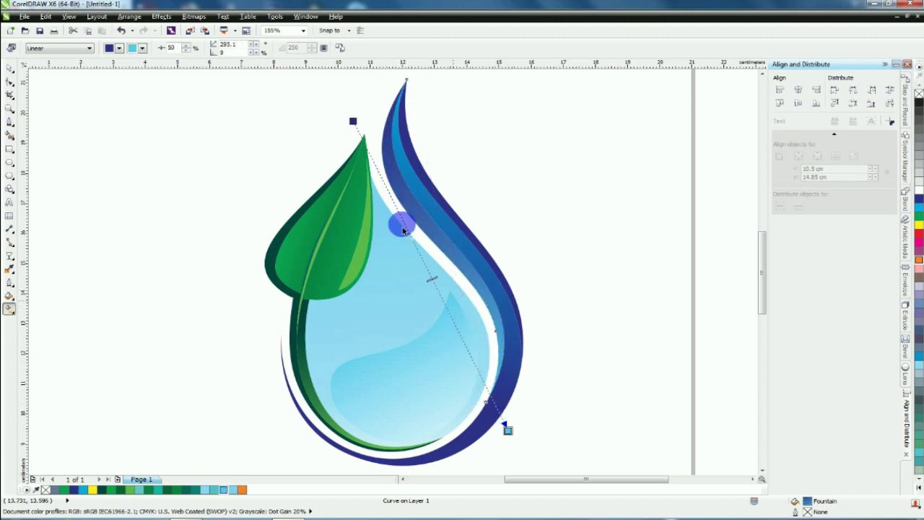
# - Run the inner band's gradient from the swirl's tip to its lower end and change the light blue end to green
pyautogui.moveTo(353, 121); pyautogui.dragTo(389, 174)
pyautogui.scroll(-3, 571, 291)
pyautogui.scroll(3, 542, 281)
pyautogui.moveTo(444, 199); pyautogui.dragTo(434, 92)
pyautogui.moveTo(532, 433); pyautogui.dragTo(486, 445)
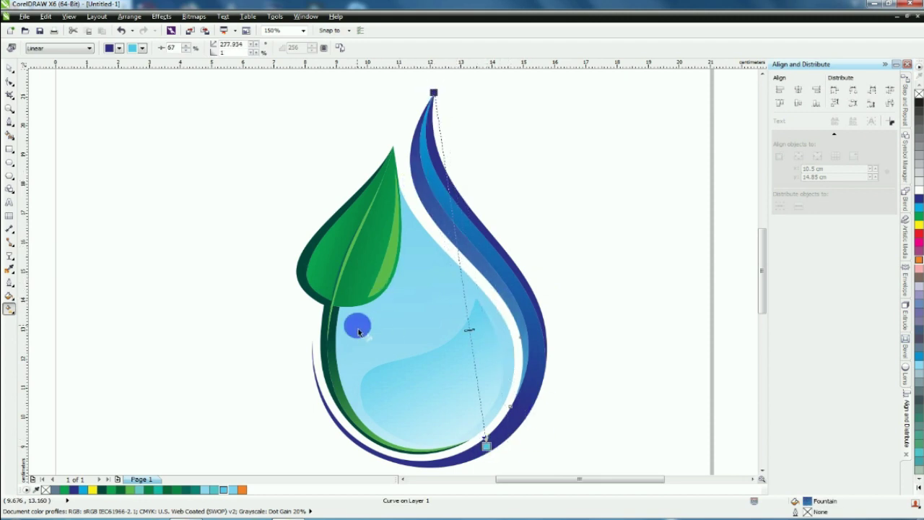
pyautogui.moveTo(176, 491); pyautogui.dragTo(487, 438)
# - Fill the swirl's thin outer edge band with a linear gradient from dark blue at the tip to green at its lower end
pyautogui.click(515, 263)
pyautogui.moveTo(434, 85); pyautogui.dragTo(549, 367)
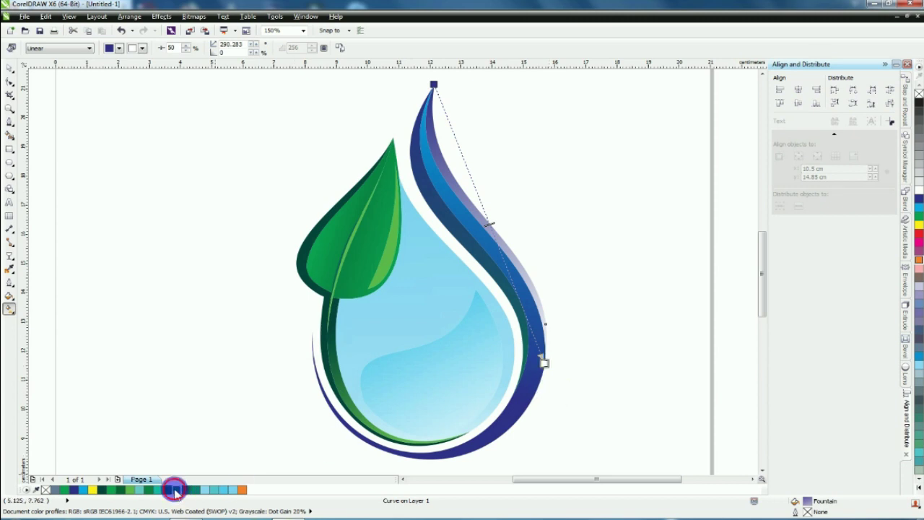
pyautogui.moveTo(175, 489); pyautogui.dragTo(546, 363)
pyautogui.click(10, 66)
pyautogui.click(132, 136)
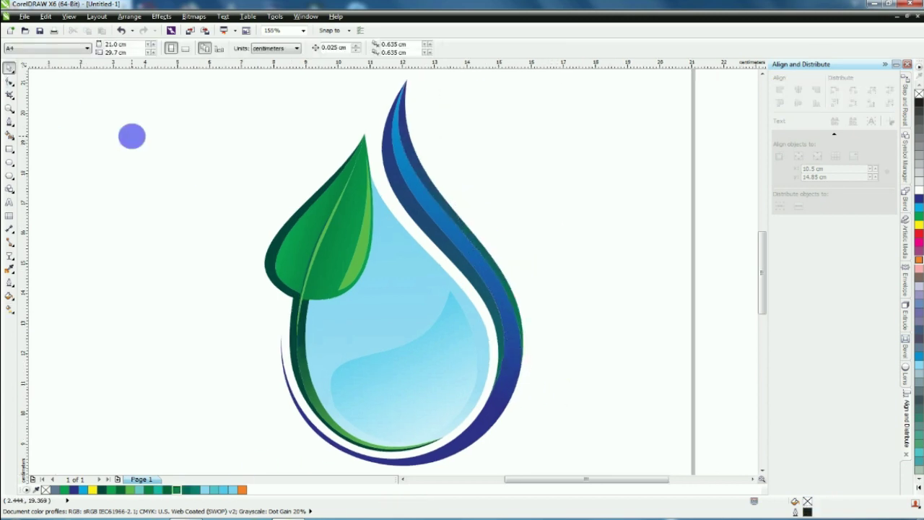
# - Change the green end of the outer edge band's gradient to light blue and set the gradient's midpoint to 40%
pyautogui.click(512, 301)
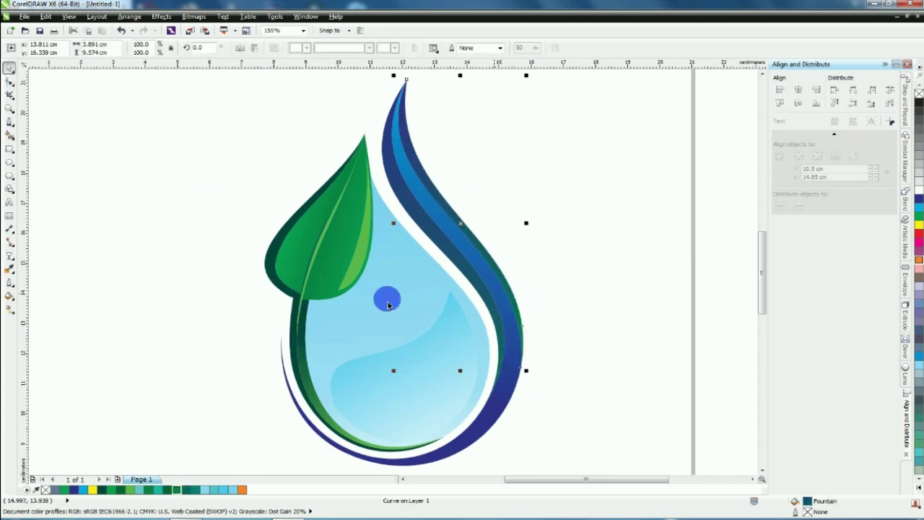
pyautogui.click(10, 308)
pyautogui.moveTo(224, 492); pyautogui.dragTo(520, 366)
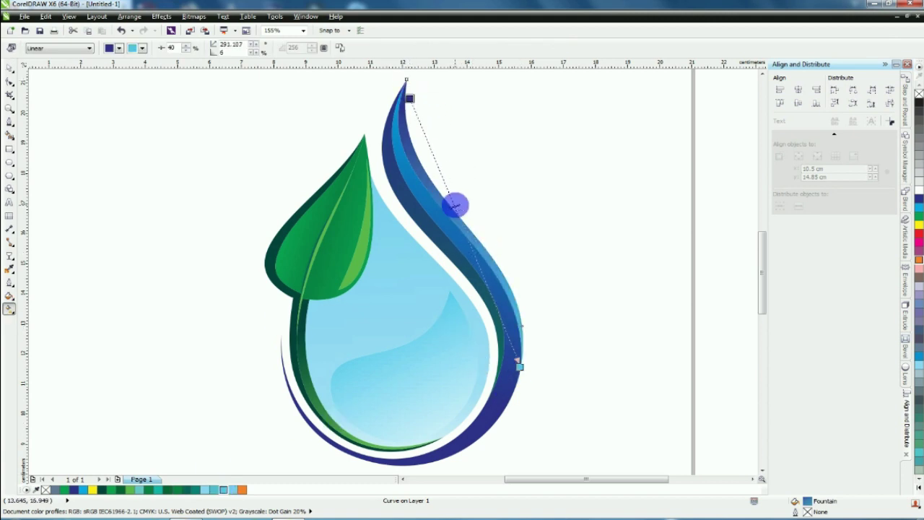
pyautogui.click(577, 347)
pyautogui.press('space')
# - Draw a straight two-point line about 1.3 cm wide and 3.6 cm high between points on the outer edge of the swirl's dark inner band
pyautogui.scroll(-1, 460, 376)
pyautogui.scroll(1, 468, 421)
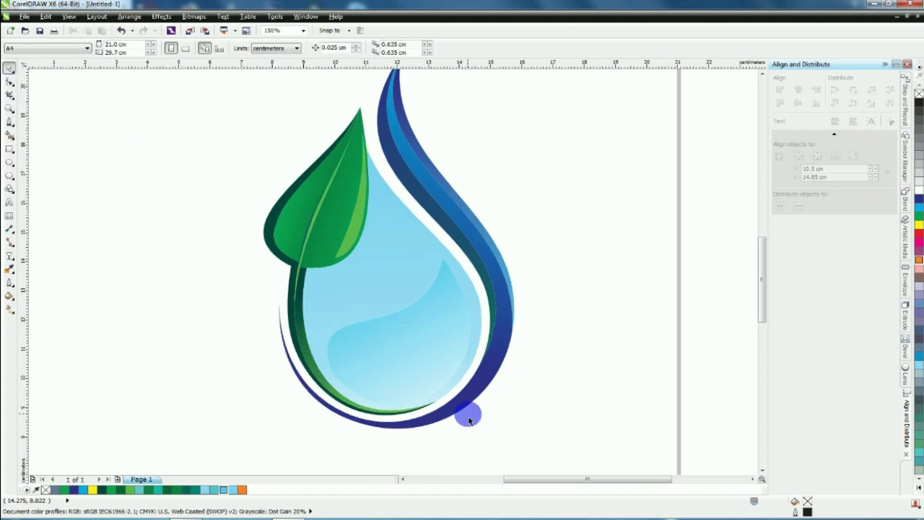
pyautogui.click(11, 124)
pyautogui.click(9, 70)
pyautogui.press('F4')
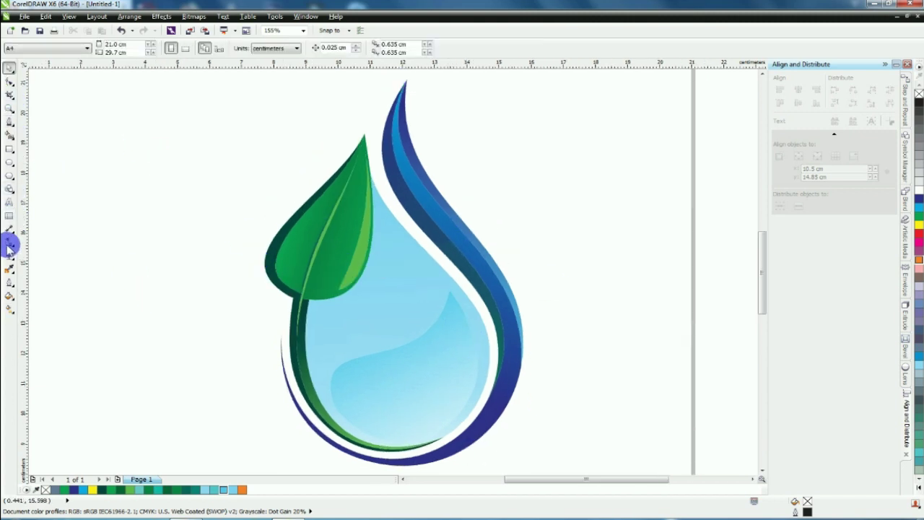
pyautogui.click(10, 123)
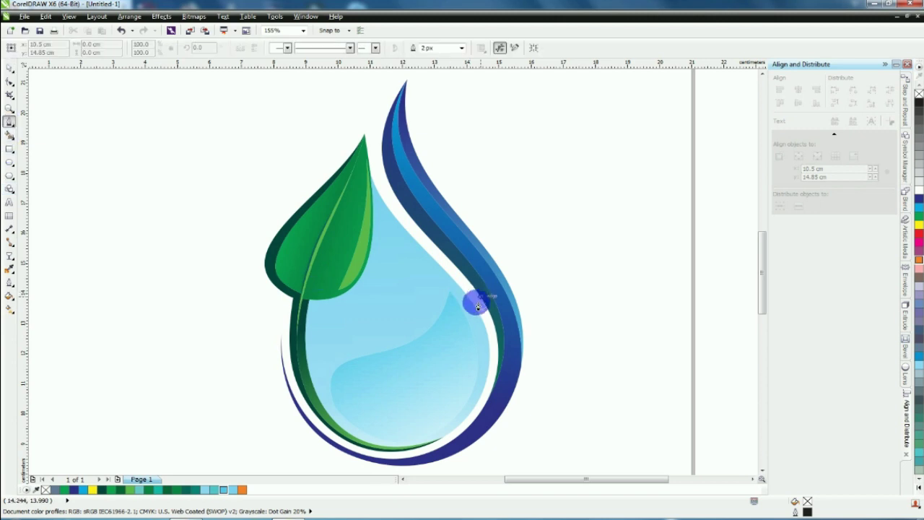
pyautogui.click(460, 252)
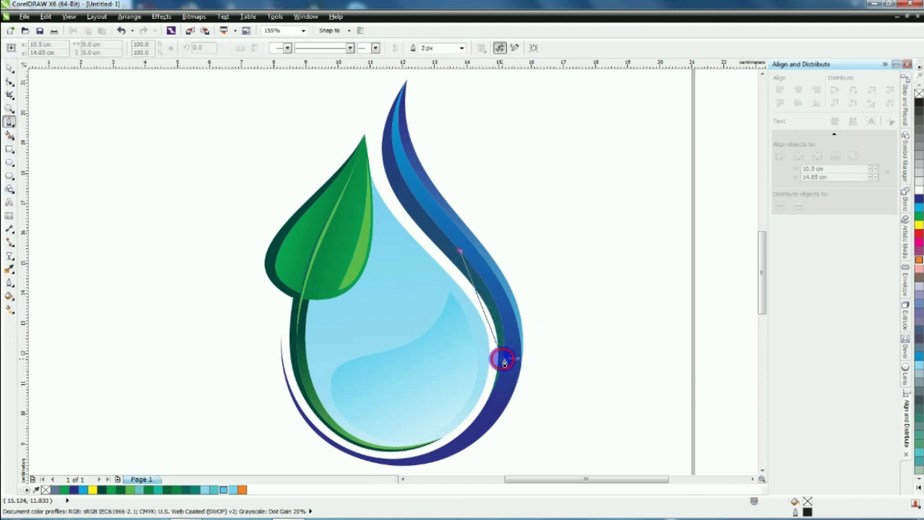
pyautogui.click(504, 362)
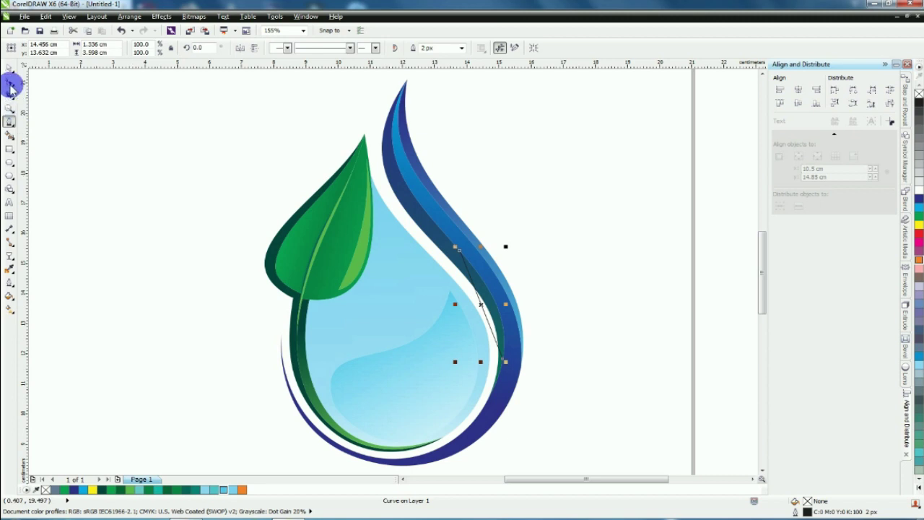
# - Convert the new line to a curve and bend it to follow the border between the dark inner band and the blue band
pyautogui.click(10, 83)
pyautogui.scroll(2, 480, 296)
pyautogui.click(473, 309)
pyautogui.click(155, 48)
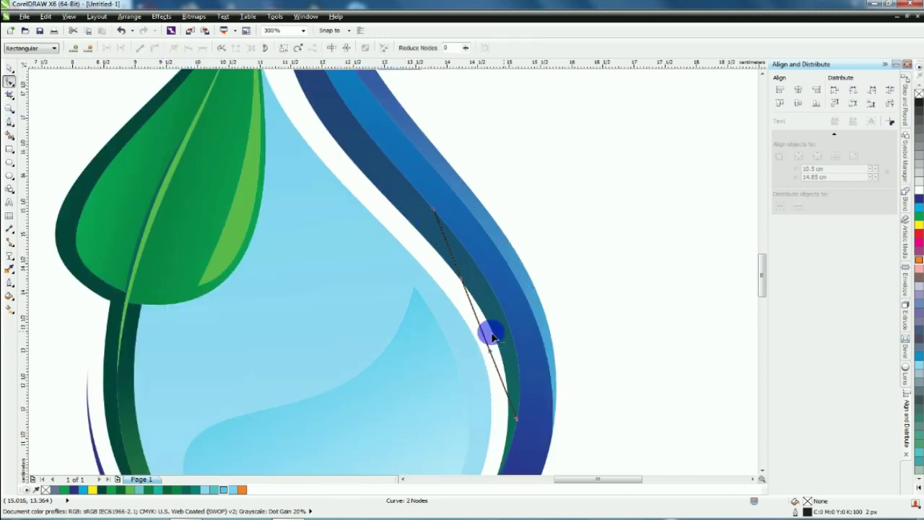
pyautogui.scroll(1, 470, 325)
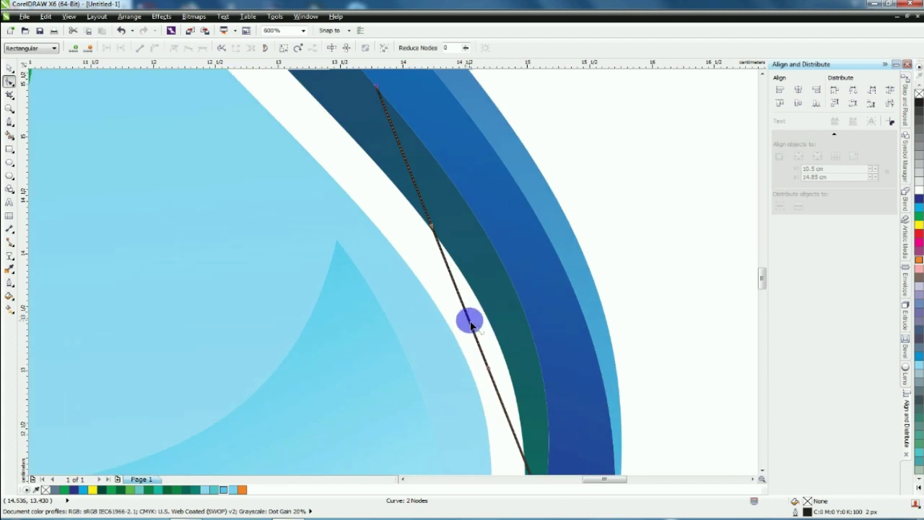
pyautogui.moveTo(471, 325); pyautogui.dragTo(508, 312)
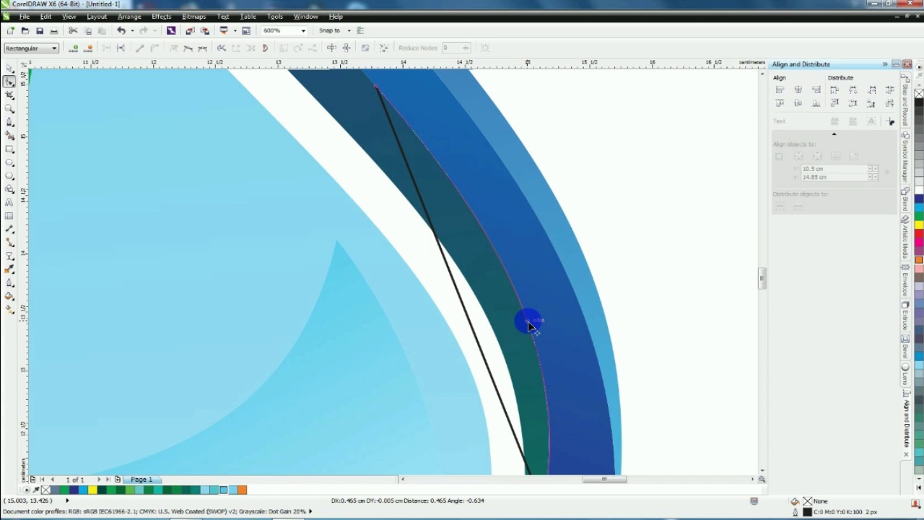
pyautogui.moveTo(529, 326); pyautogui.dragTo(527, 290)
pyautogui.scroll(-1, 528, 290)
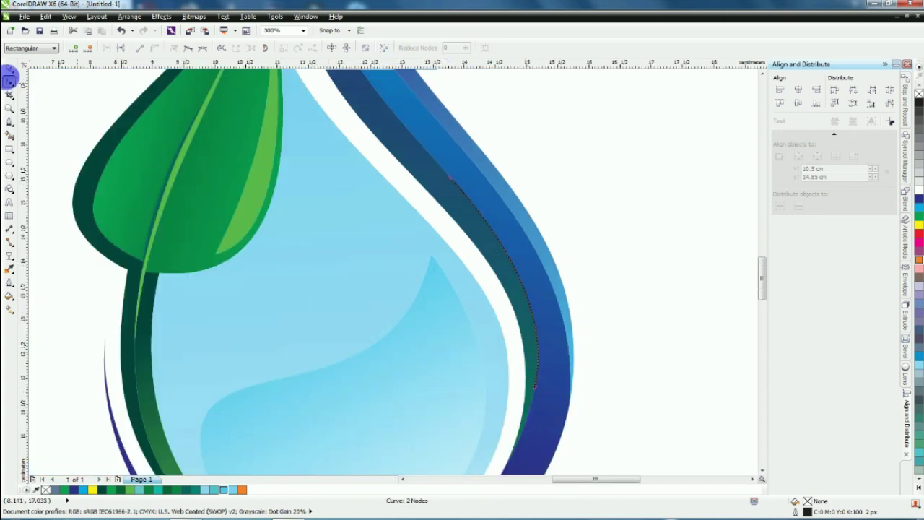
# - Give the bent line a 10 px white outline
pyautogui.click(8, 67)
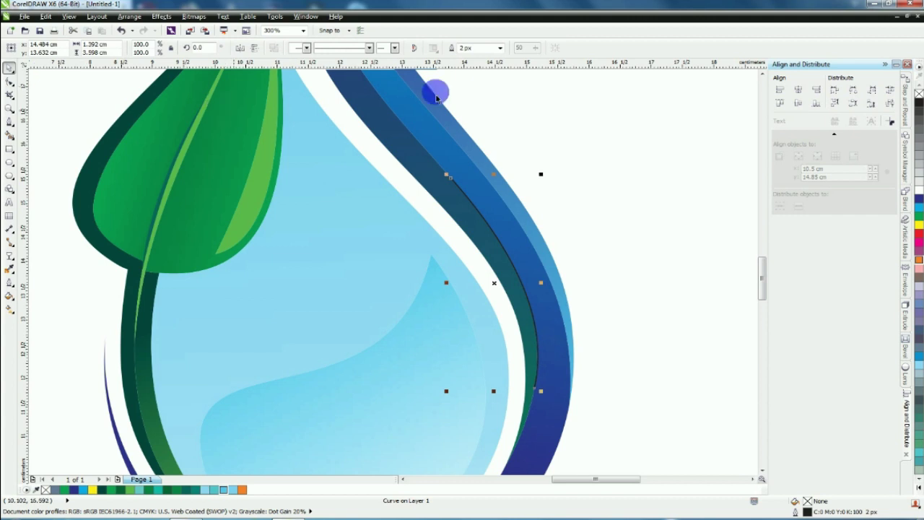
pyautogui.click(500, 47)
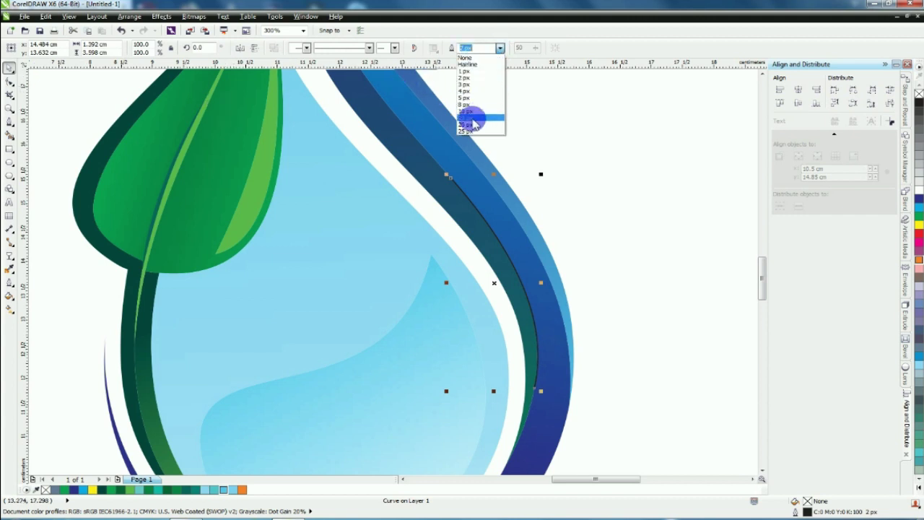
pyautogui.click(472, 112)
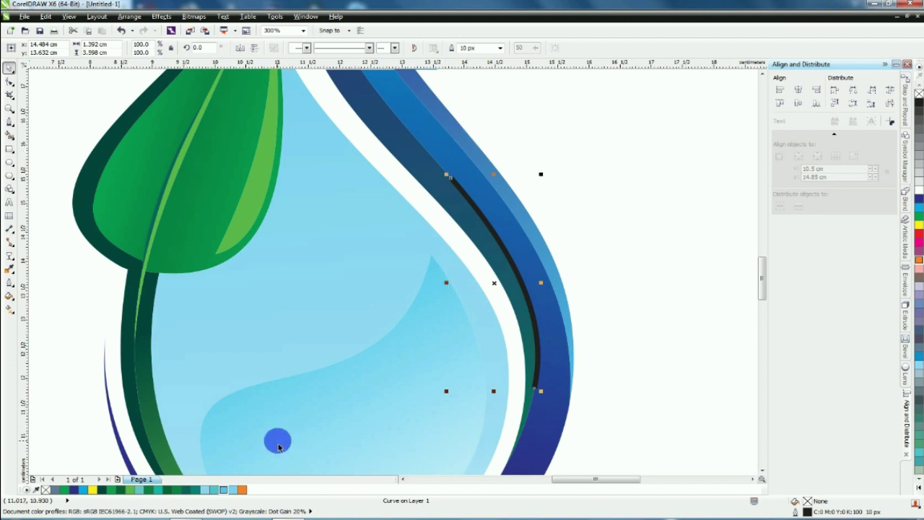
pyautogui.rightClick(916, 190)
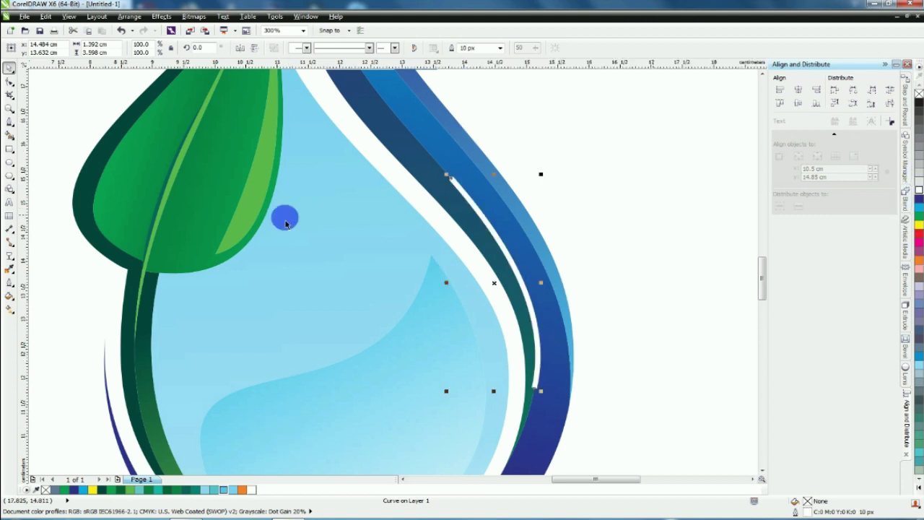
# - Apply a linear transparency along the white swirl highlight, with a transparent upper end and two opaque white points in the middle
pyautogui.click(10, 255)
pyautogui.moveTo(451, 184); pyautogui.dragTo(533, 388)
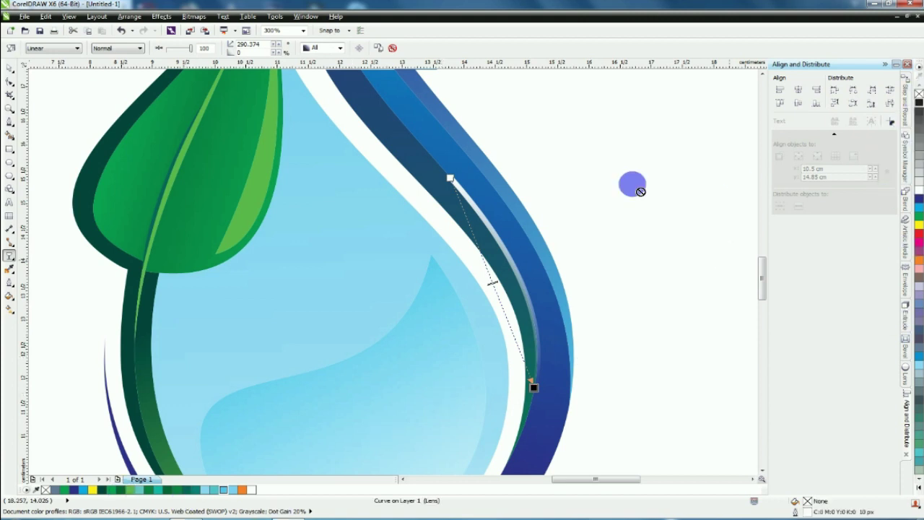
pyautogui.moveTo(449, 181); pyautogui.dragTo(450, 180)
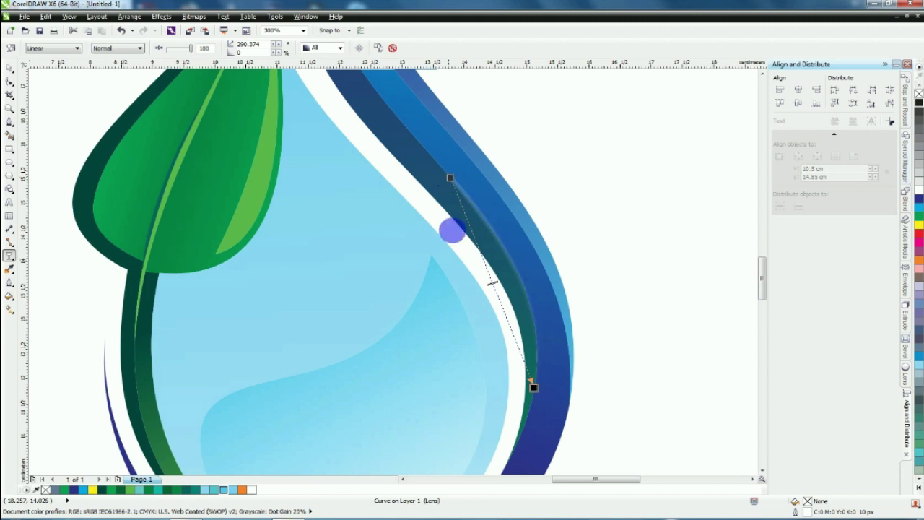
pyautogui.moveTo(251, 491); pyautogui.dragTo(481, 256)
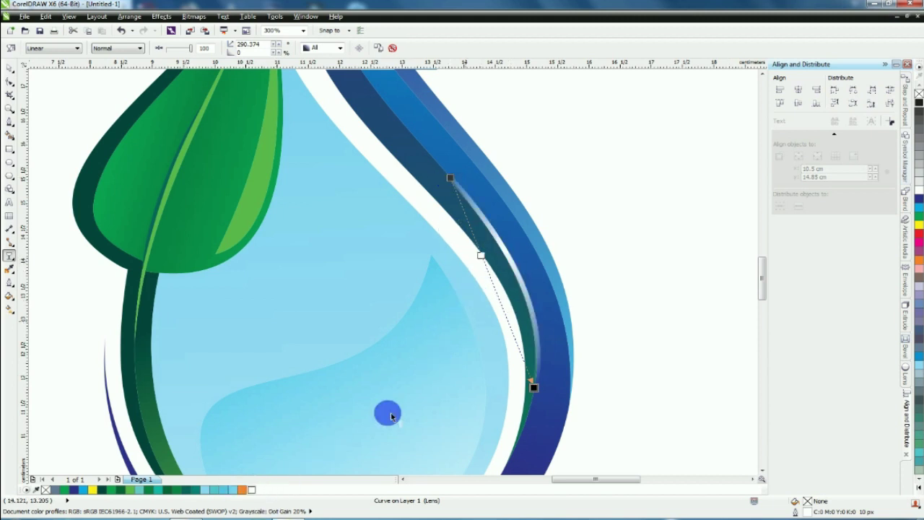
pyautogui.moveTo(252, 491); pyautogui.dragTo(494, 324)
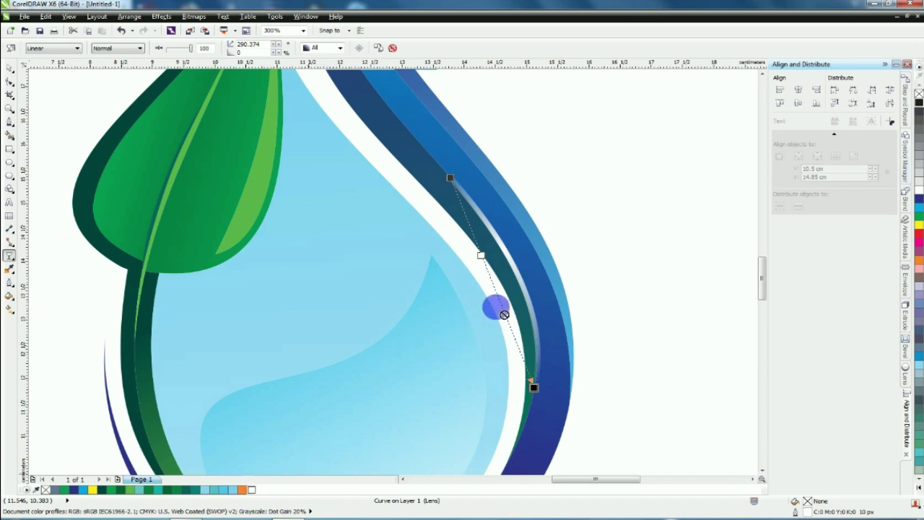
# - Move the swirl highlight's transparency ends inward, spread its white middle points, and set both ends to black so they fade out
pyautogui.moveTo(533, 388); pyautogui.dragTo(536, 366)
pyautogui.moveTo(450, 177); pyautogui.dragTo(459, 188)
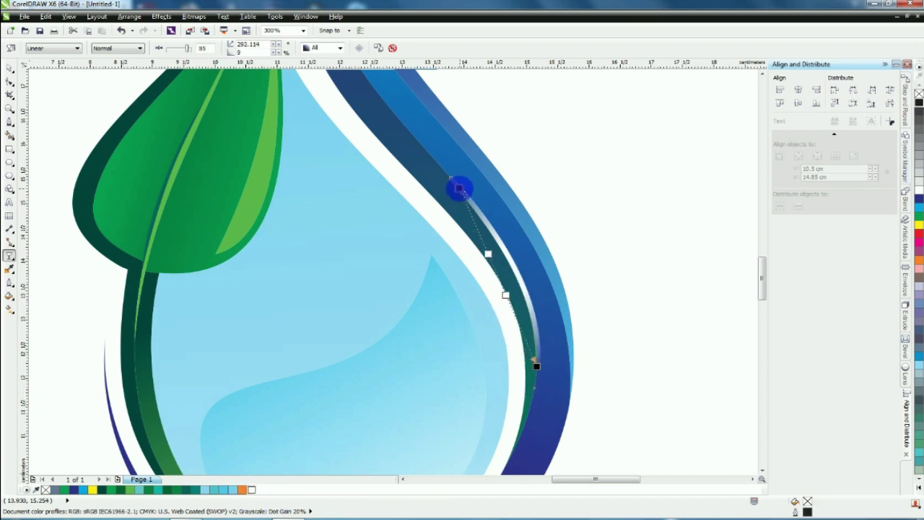
pyautogui.moveTo(507, 298); pyautogui.dragTo(508, 301)
pyautogui.click(9, 69)
pyautogui.click(9, 256)
pyautogui.moveTo(459, 188); pyautogui.dragTo(466, 195)
pyautogui.click(919, 487)
pyautogui.moveTo(916, 101); pyautogui.dragTo(466, 200)
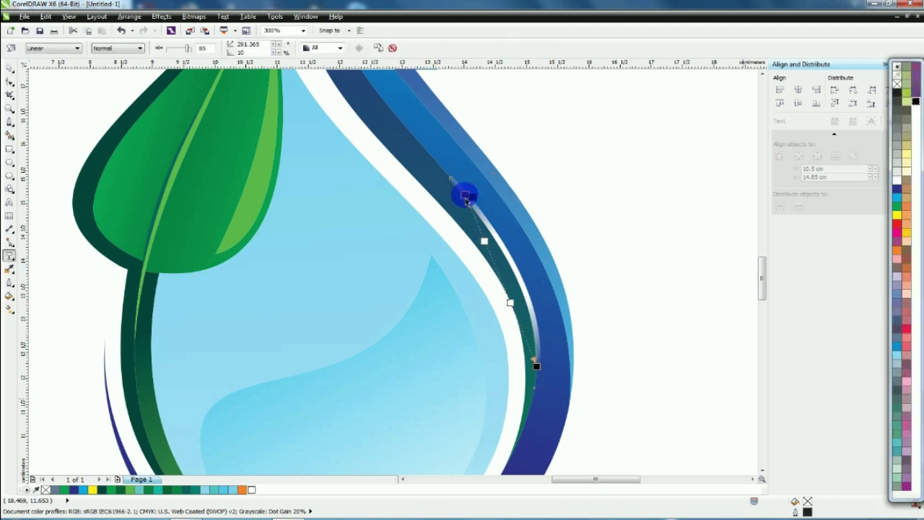
pyautogui.moveTo(919, 199); pyautogui.dragTo(539, 368)
pyautogui.click(10, 69)
# - Reduce the swirl highlight's outline width to 5 px
pyautogui.press('F4')
pyautogui.click(544, 174)
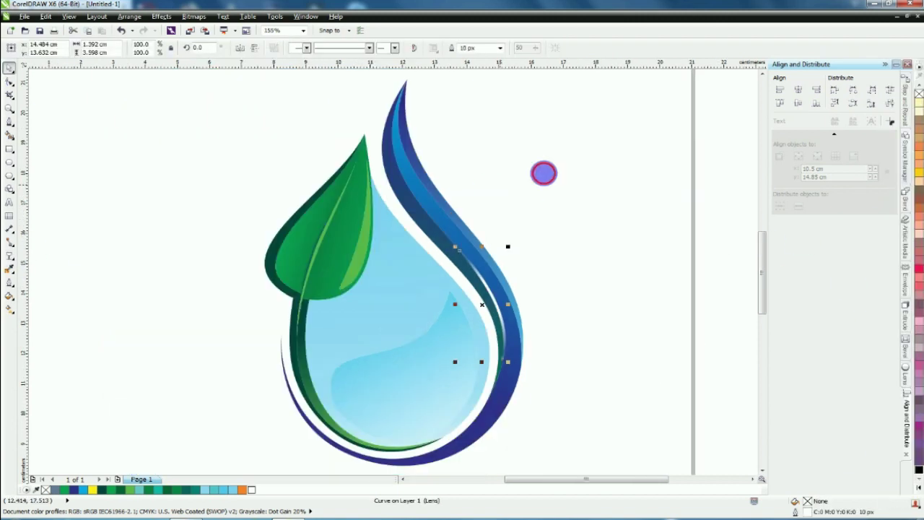
pyautogui.click(496, 309)
pyautogui.click(504, 50)
pyautogui.click(468, 105)
pyautogui.click(501, 49)
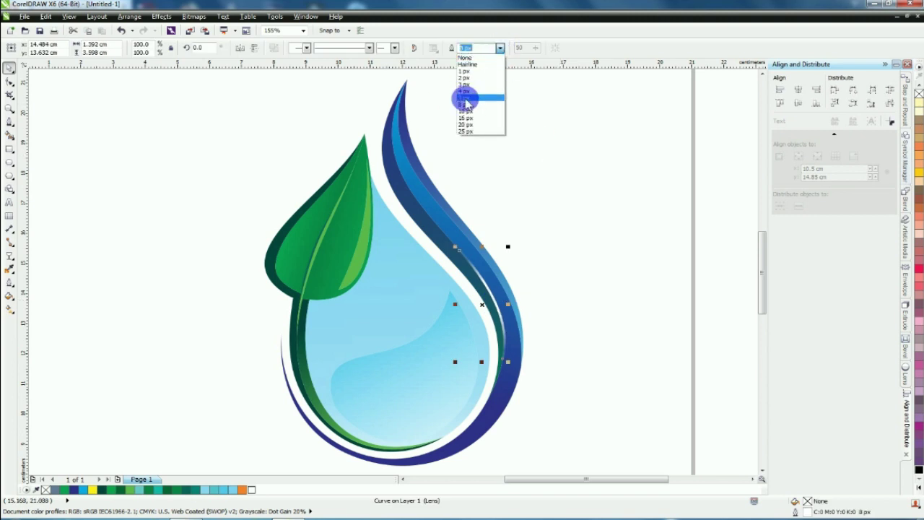
pyautogui.click(466, 100)
pyautogui.click(577, 169)
# - Draw a straight line about 1.3 cm wide and 2.7 cm high between two points on the border between the stem's dark and light parts
pyautogui.click(9, 121)
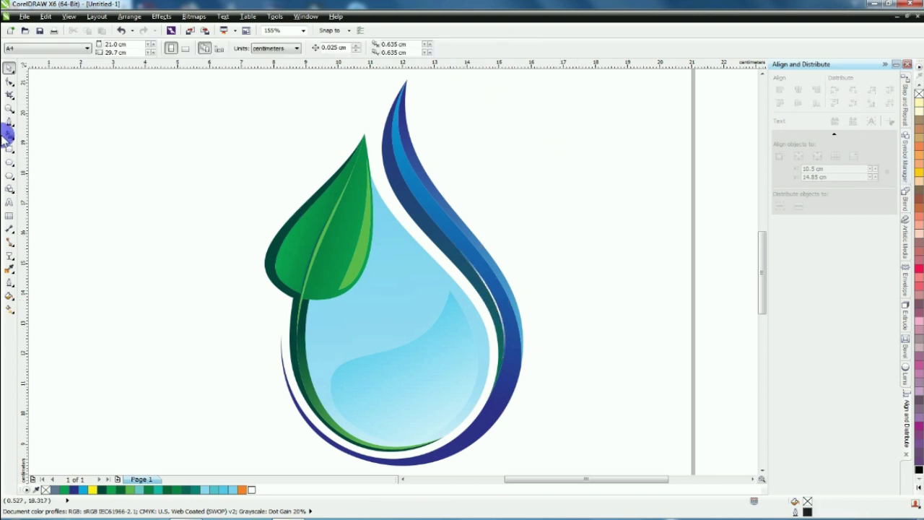
pyautogui.click(380, 468)
pyautogui.scroll(2, 358, 448)
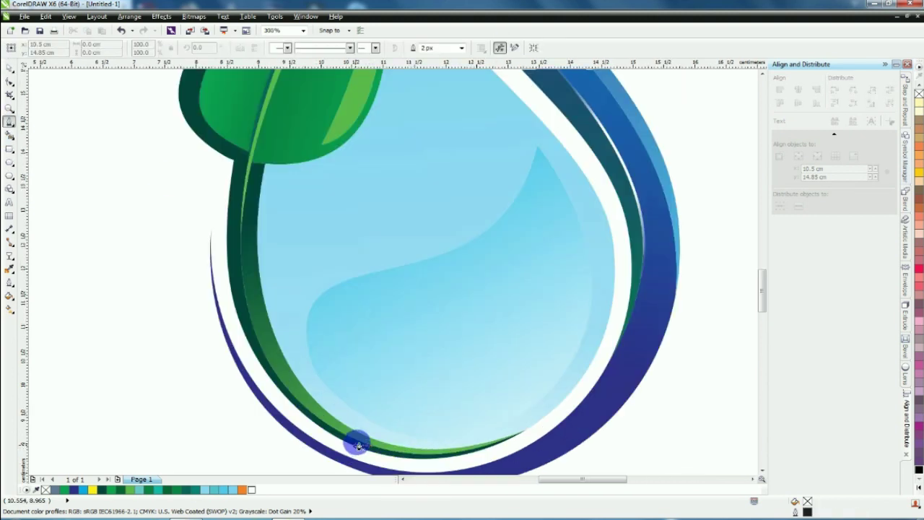
pyautogui.click(246, 266)
pyautogui.click(324, 426)
pyautogui.click(10, 68)
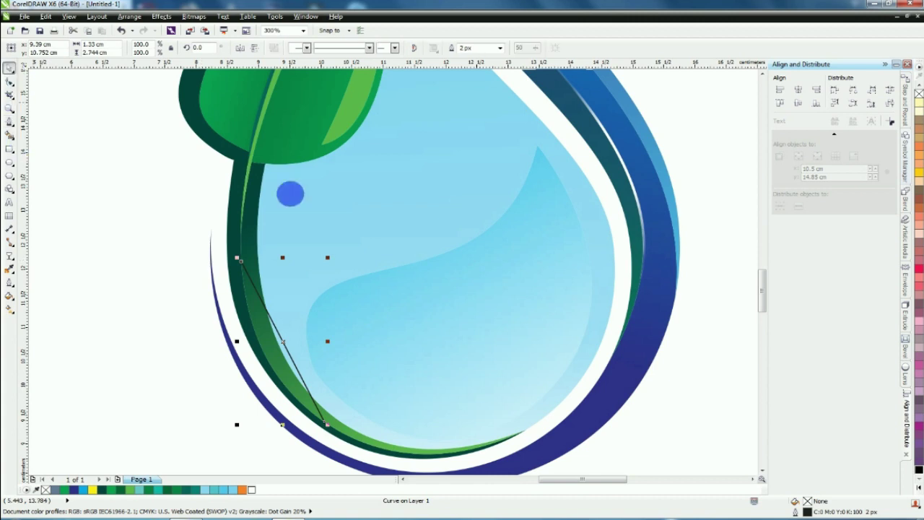
# - Give the stem line an 8 px white outline
pyautogui.click(500, 49)
pyautogui.click(468, 104)
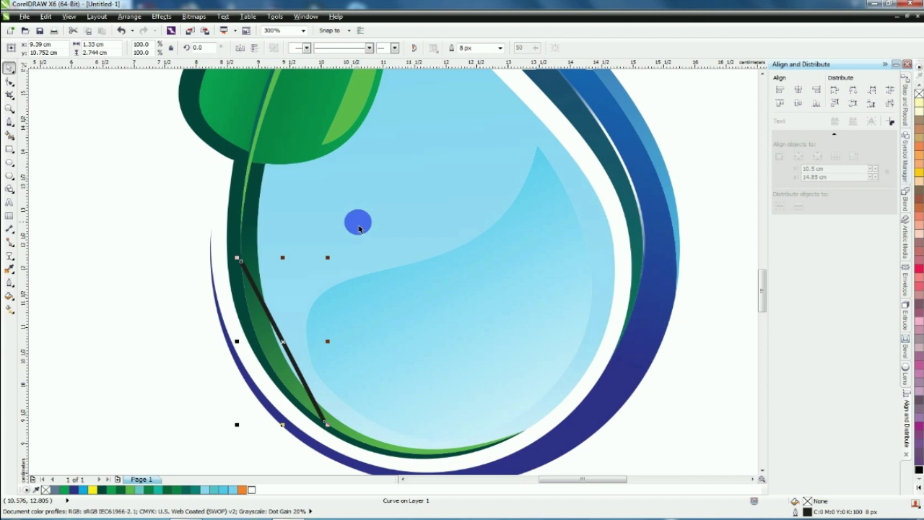
pyautogui.rightClick(251, 490)
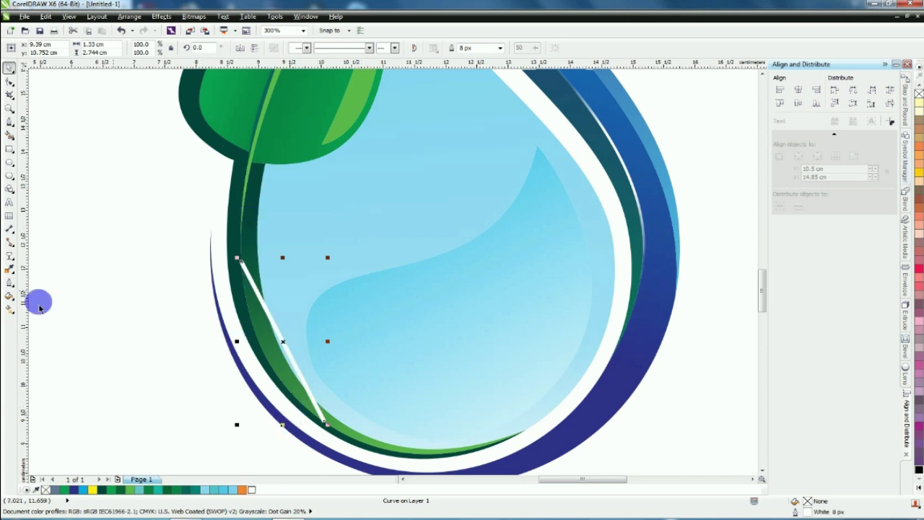
# - Bend the white stem line to follow the border between the stem's dark and light green parts
pyautogui.click(9, 256)
pyautogui.click(9, 81)
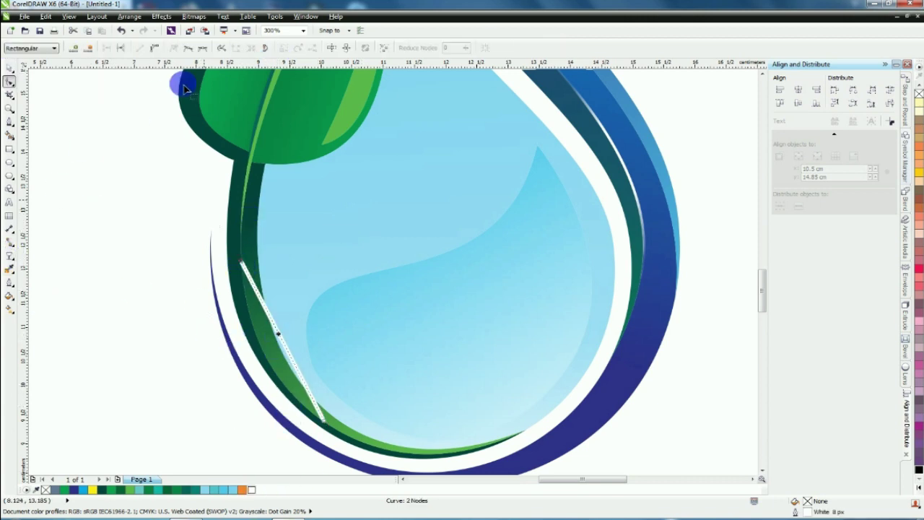
pyautogui.moveTo(280, 332); pyautogui.dragTo(266, 355)
pyautogui.click(9, 68)
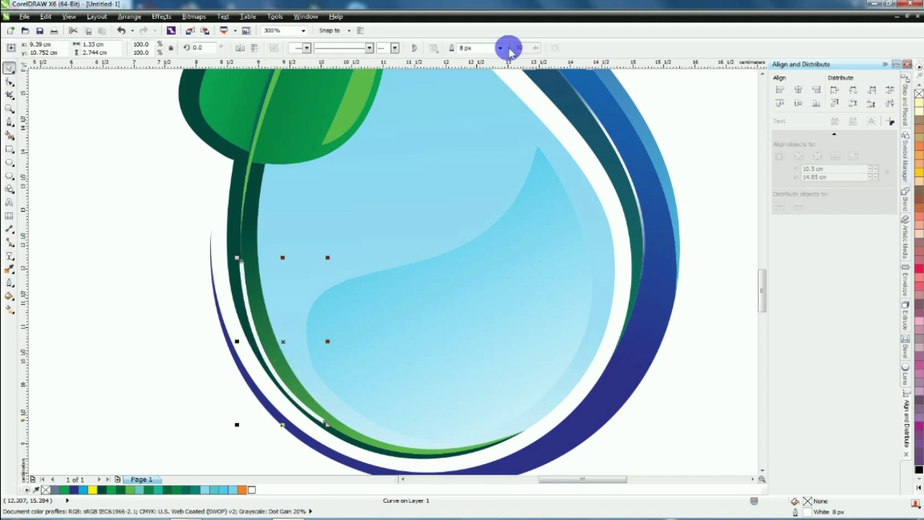
# - Set the stem highlight's outline to 5 px and apply a linear transparency from its upper to its lower end
pyautogui.click(504, 48)
pyautogui.click(478, 97)
pyautogui.click(9, 256)
pyautogui.moveTo(238, 264); pyautogui.dragTo(323, 420)
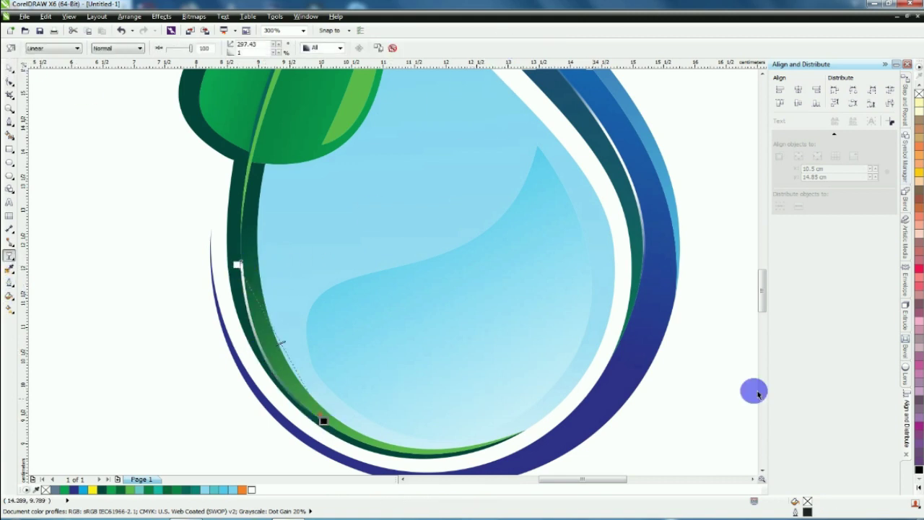
# - Make the stem highlight transparent at both ends with opaque white points in the middle, pulling the ends inward and spreading the middle points
pyautogui.moveTo(871, 466); pyautogui.dragTo(237, 264)
pyautogui.moveTo(252, 490); pyautogui.dragTo(295, 371)
pyautogui.moveTo(323, 420); pyautogui.dragTo(308, 415)
pyautogui.moveTo(237, 264); pyautogui.dragTo(240, 280)
pyautogui.click(268, 335)
pyautogui.moveTo(268, 335); pyautogui.dragTo(252, 305)
pyautogui.moveTo(286, 372); pyautogui.dragTo(293, 384)
pyautogui.click(10, 68)
pyautogui.press('F4')
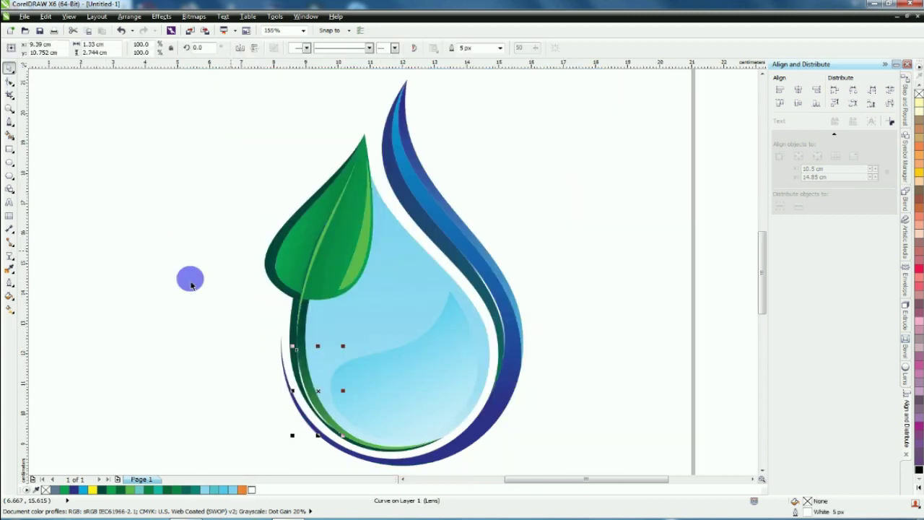
# - Refine the lower part of the stem highlight's curve so it follows the border between the two greens
pyautogui.click(155, 281)
pyautogui.scroll(3, 323, 436)
pyautogui.scroll(2, 323, 435)
pyautogui.click(310, 368)
pyautogui.scroll(-1, 310, 367)
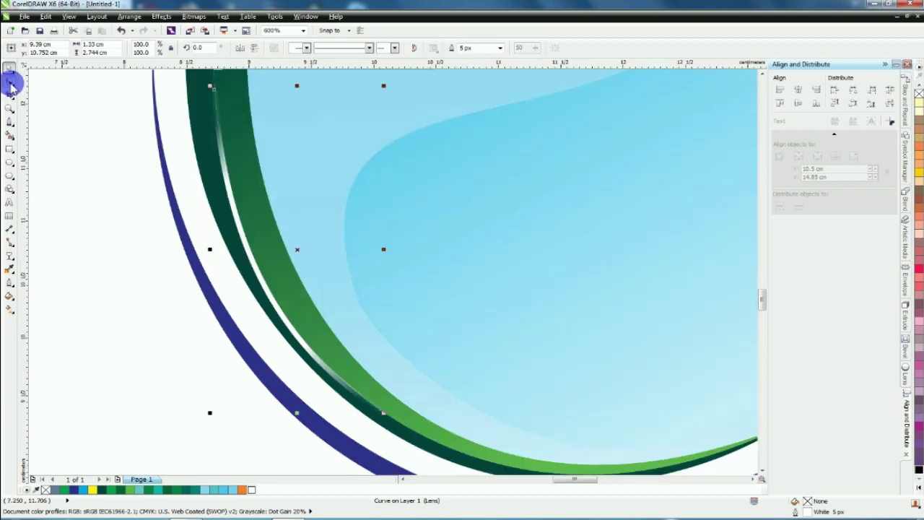
pyautogui.click(9, 82)
pyautogui.click(379, 409)
pyautogui.moveTo(289, 354); pyautogui.dragTo(292, 351)
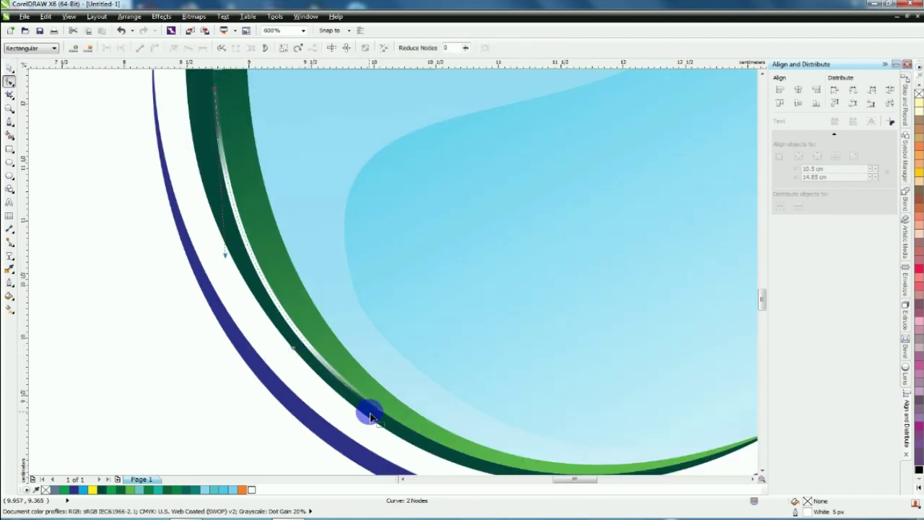
pyautogui.click(9, 68)
pyautogui.press('F4')
pyautogui.click(136, 259)
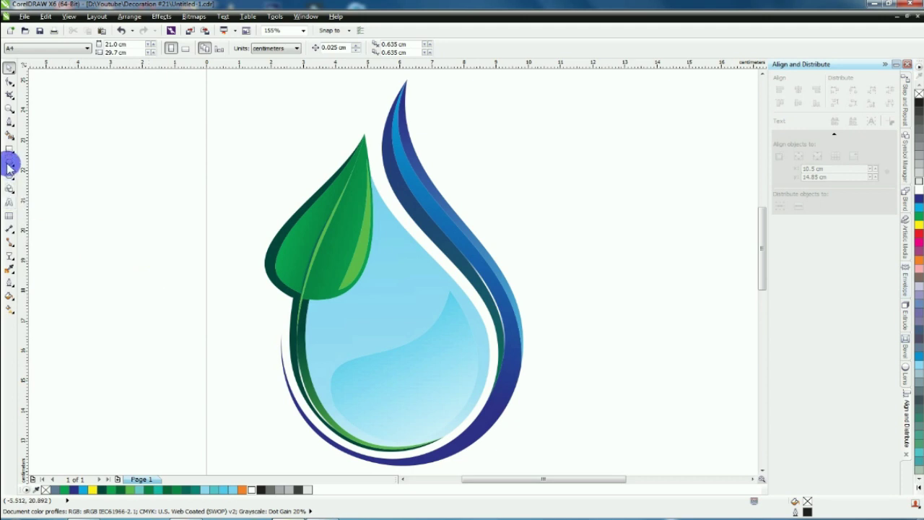
# - Draw a flat ellipse about 6.3 × 1.3 cm just beneath the drop, filled with 10% black and without an outline
pyautogui.click(9, 164)
pyautogui.scroll(-2, 339, 273)
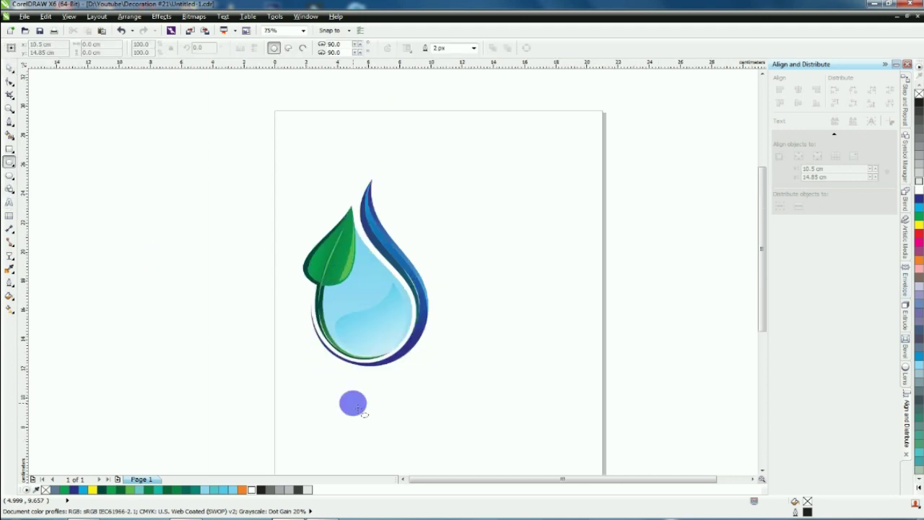
pyautogui.scroll(2, 361, 411)
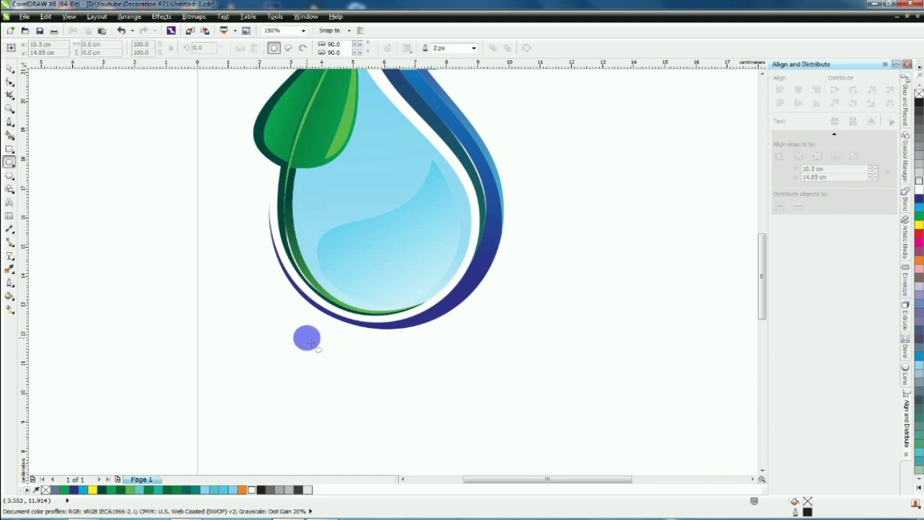
pyautogui.moveTo(293, 338); pyautogui.dragTo(488, 376)
pyautogui.scroll(-2, 298, 353)
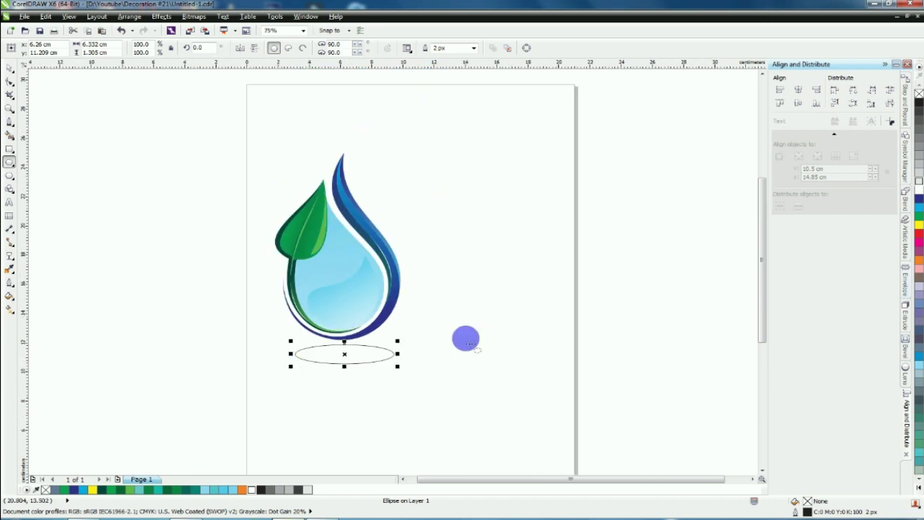
pyautogui.click(919, 185)
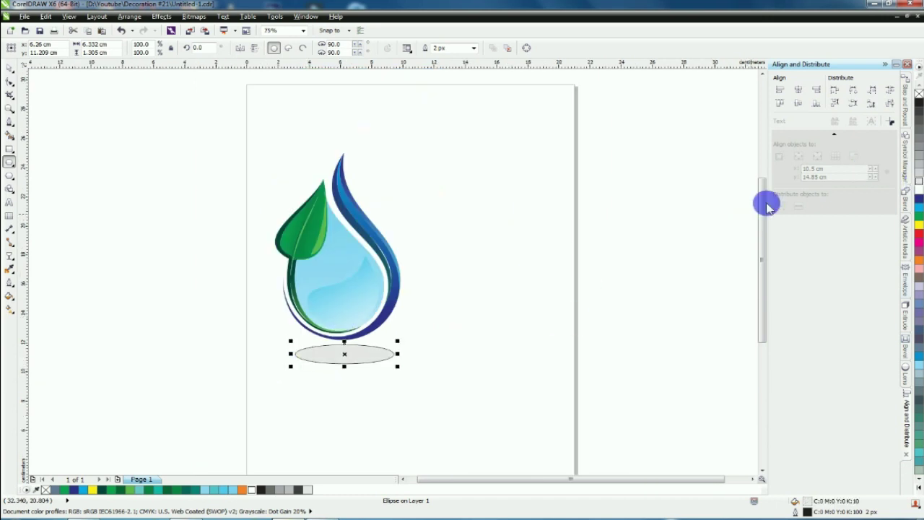
pyautogui.rightClick(919, 95)
pyautogui.scroll(2, 299, 378)
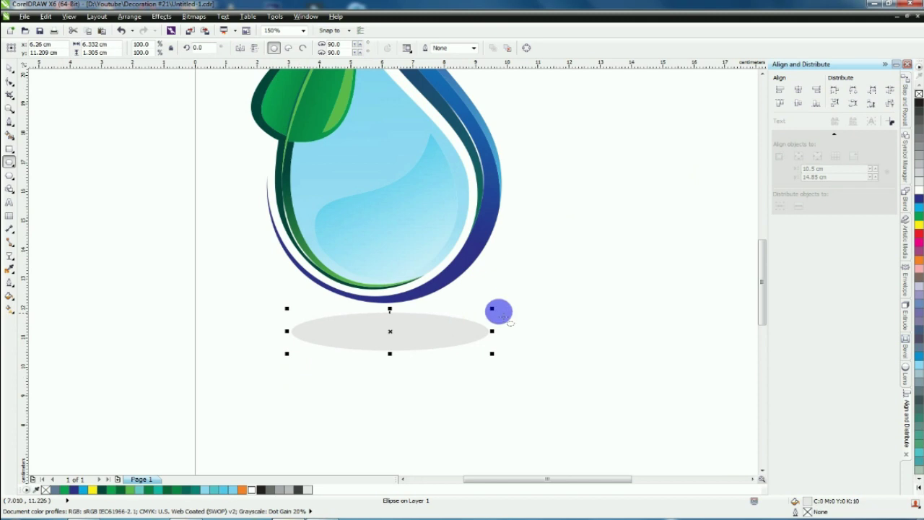
# - Narrow the grey ellipse to about 5.3 cm from both sides and move it up until it overlaps the drop's lower edge
pyautogui.click(10, 70)
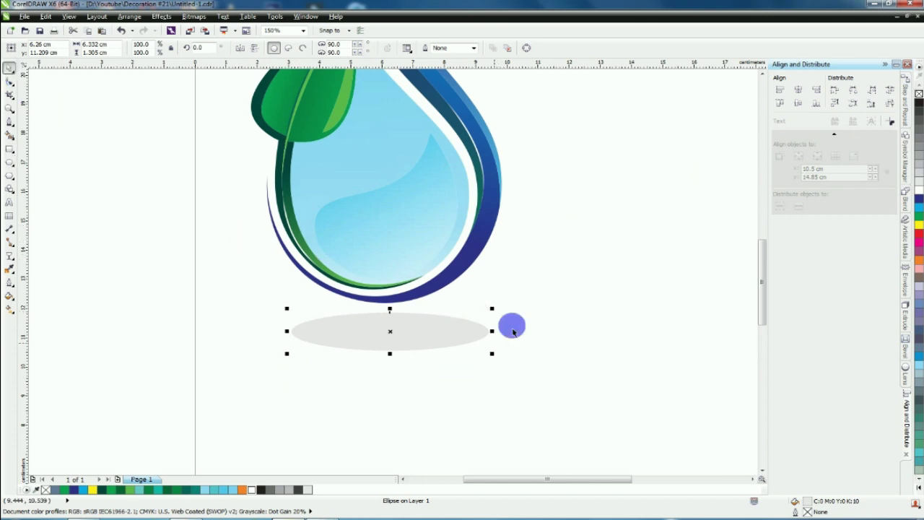
pyautogui.click(493, 334)
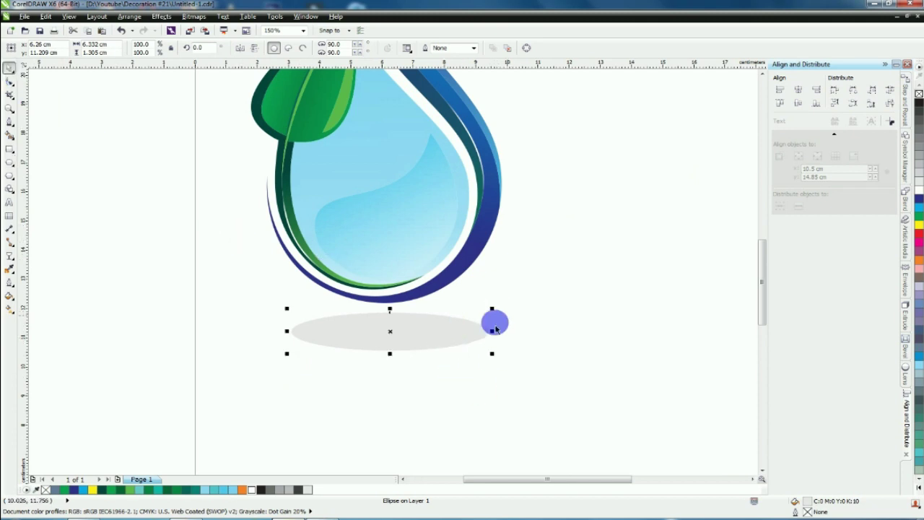
pyautogui.moveTo(493, 332); pyautogui.dragTo(469, 331)
pyautogui.moveTo(286, 330); pyautogui.dragTo(295, 331)
pyautogui.moveTo(393, 335); pyautogui.dragTo(392, 318)
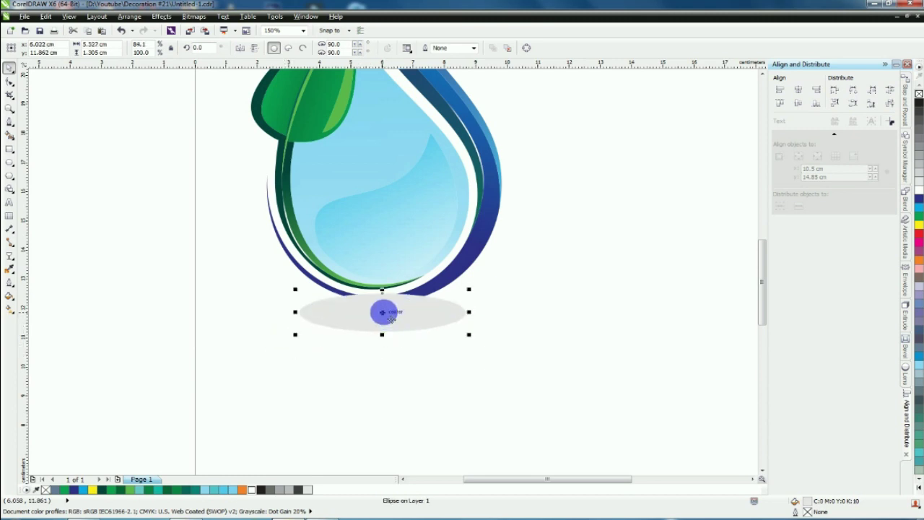
# - Send the grey ellipse behind the drop artwork
pyautogui.rightClick(384, 312)
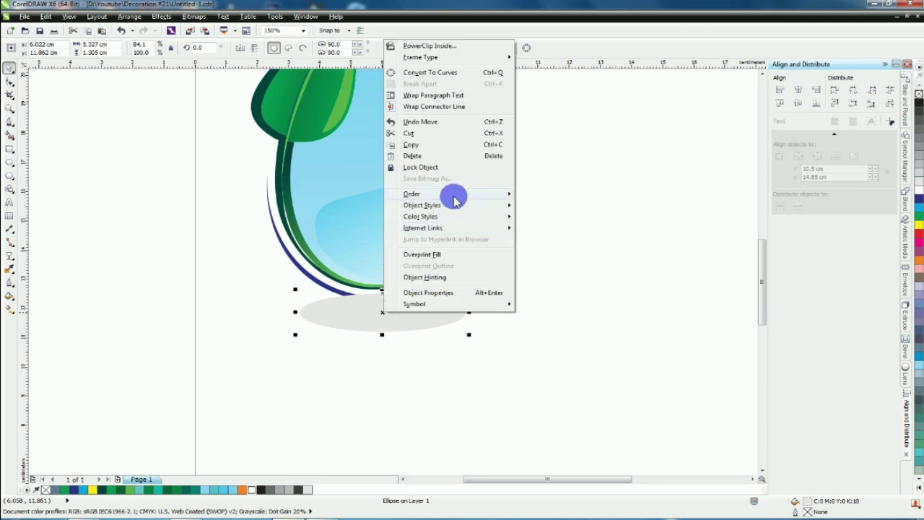
pyautogui.moveTo(454, 196)
pyautogui.click(556, 100)
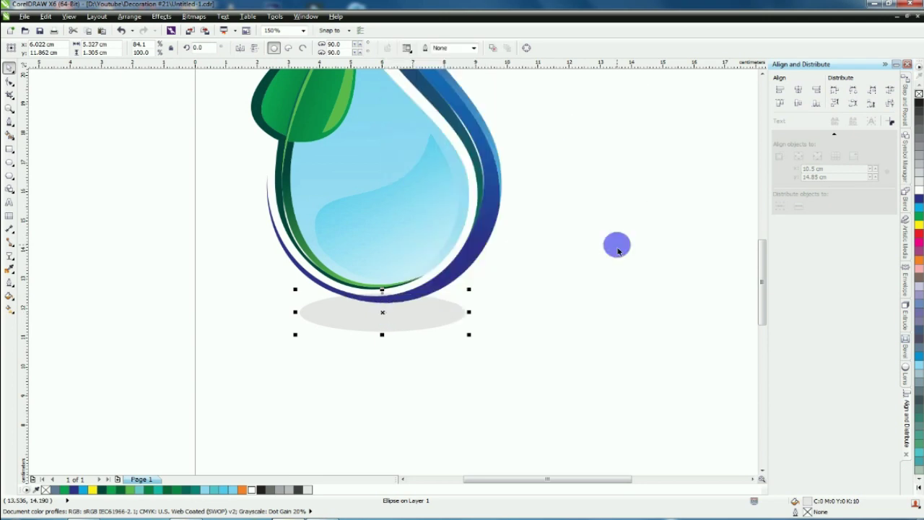
pyautogui.press('F4')
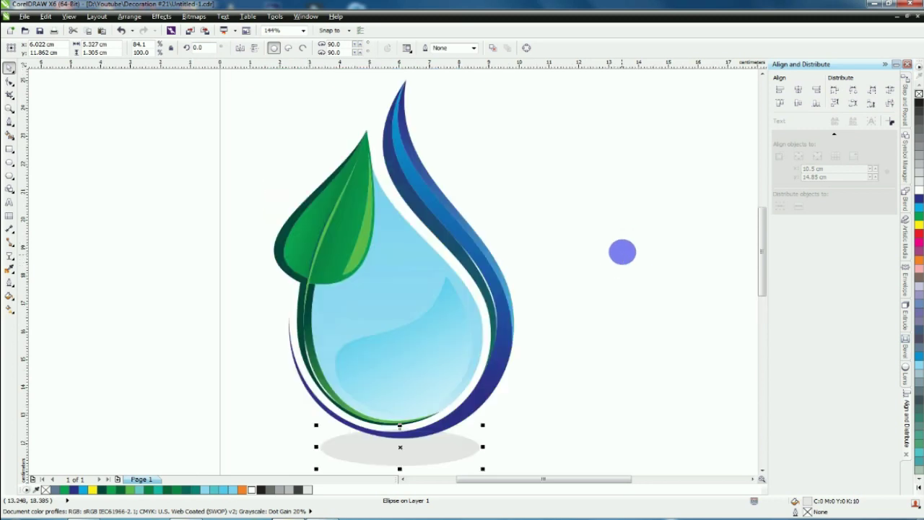
pyautogui.click(622, 253)
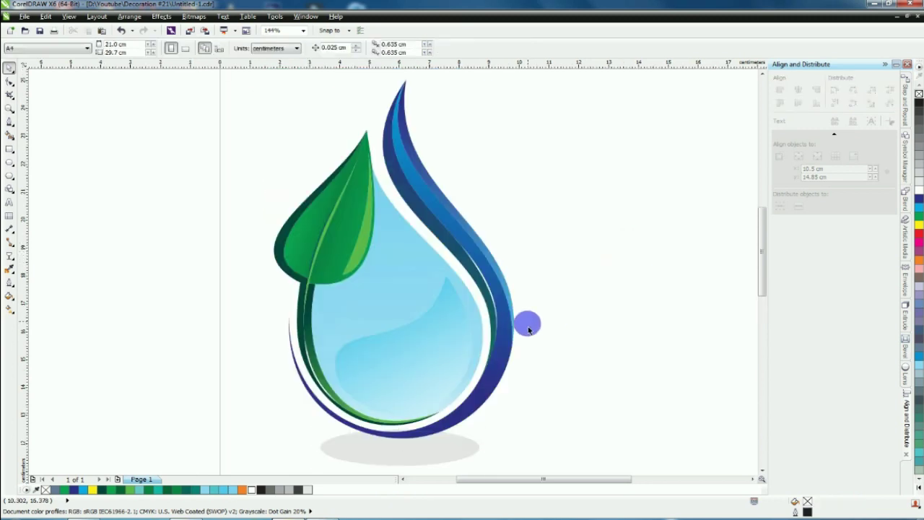
# - Give the ellipse a radial fill from 10% black to white, extending just past its side and centred near its upper edge
pyautogui.click(410, 455)
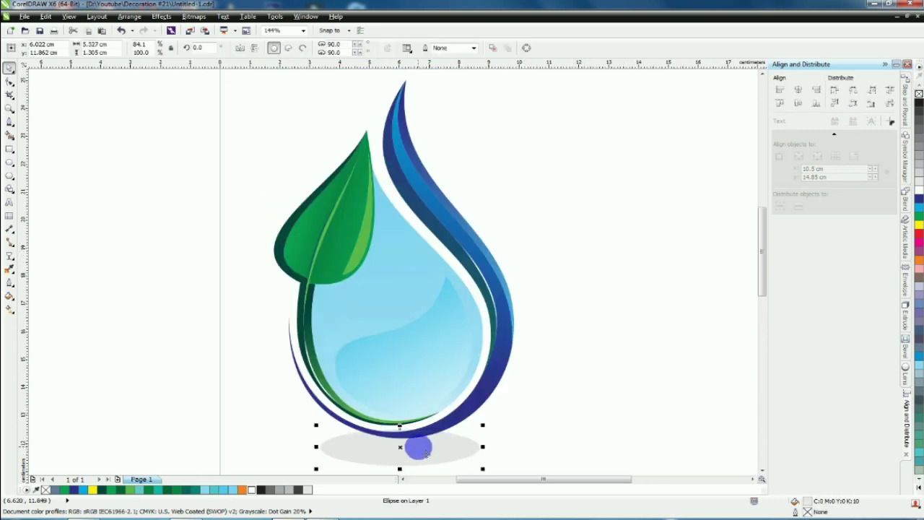
pyautogui.click(9, 310)
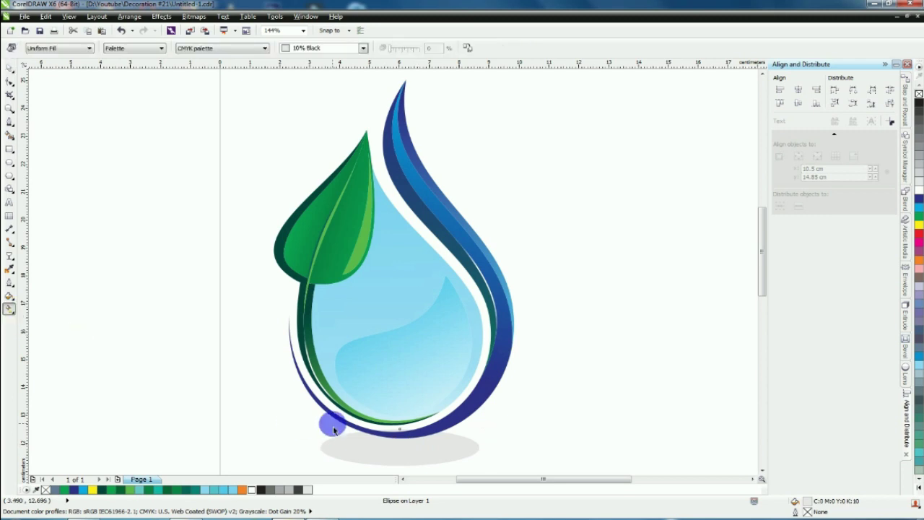
pyautogui.click(54, 49)
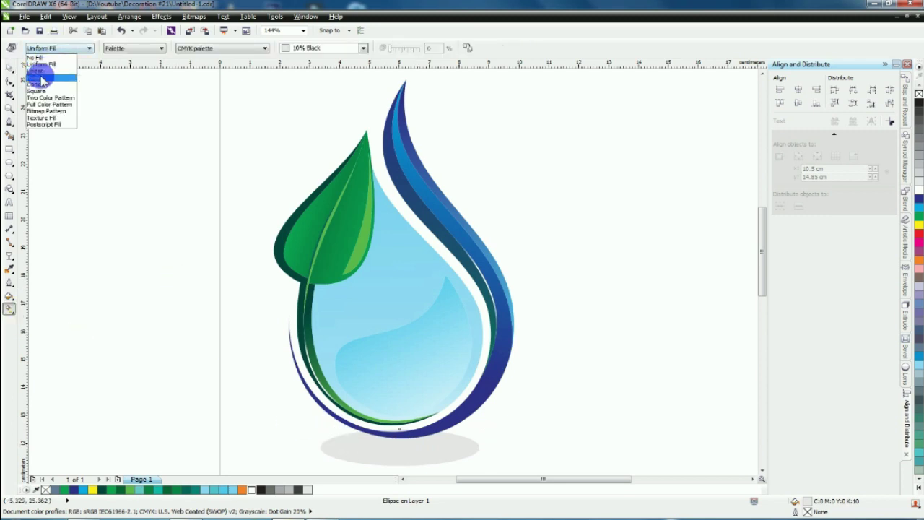
pyautogui.click(43, 79)
pyautogui.moveTo(420, 448); pyautogui.dragTo(488, 445)
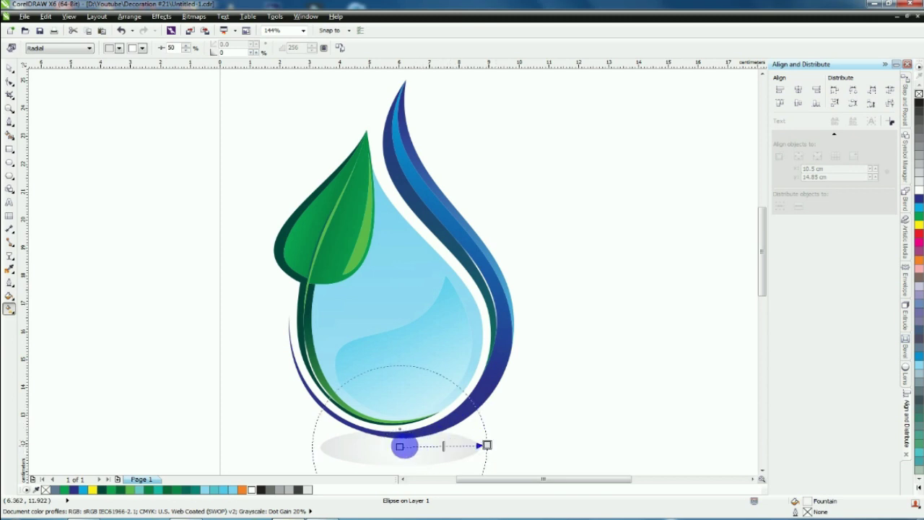
pyautogui.moveTo(400, 446); pyautogui.dragTo(400, 431)
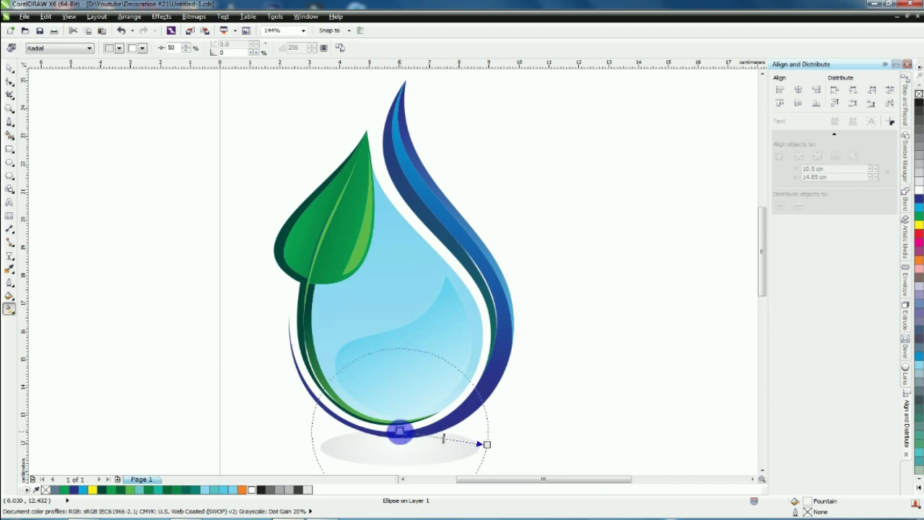
# - Extend the ellipse's radial fill further outward beyond its side and readjust the fill's centre near the drop's lower edge
pyautogui.scroll(-3, 413, 357)
pyautogui.scroll(3, 404, 426)
pyautogui.moveTo(409, 359); pyautogui.dragTo(409, 343)
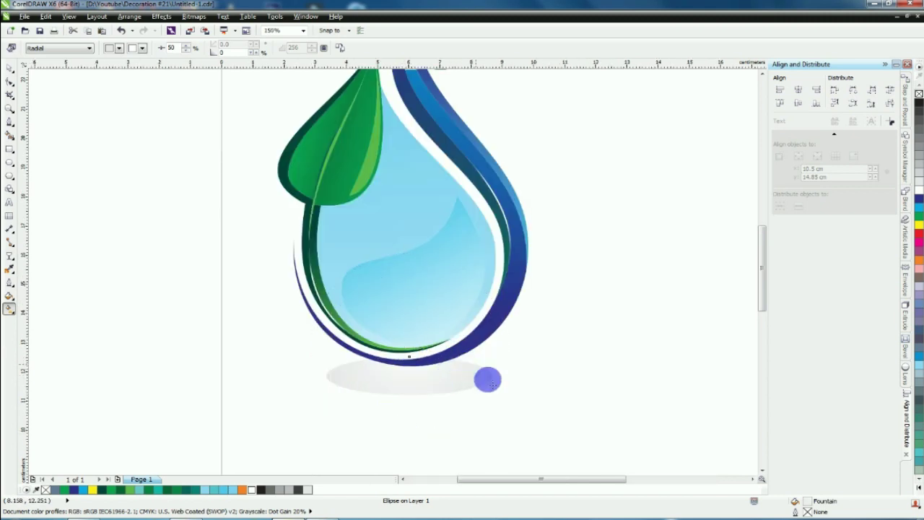
pyautogui.moveTo(500, 372); pyautogui.dragTo(532, 385)
pyautogui.moveTo(409, 344); pyautogui.dragTo(410, 356)
pyautogui.click(599, 334)
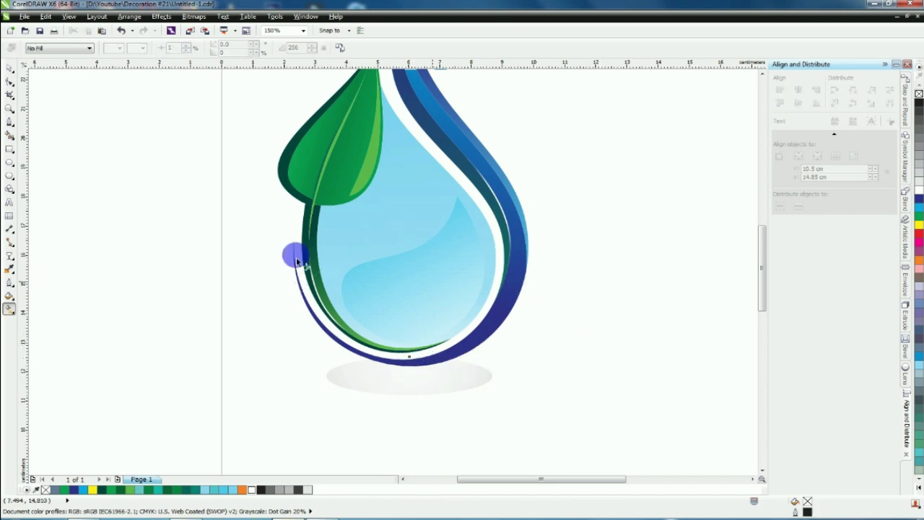
pyautogui.click(10, 69)
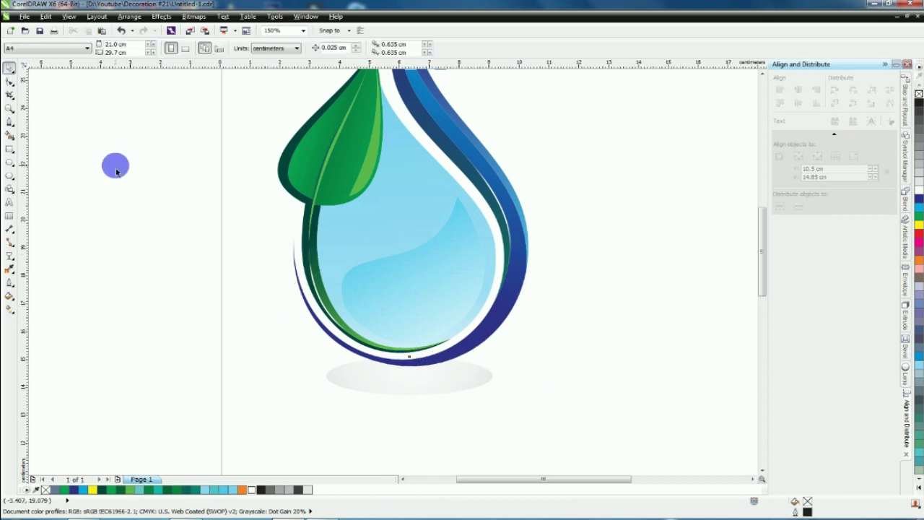